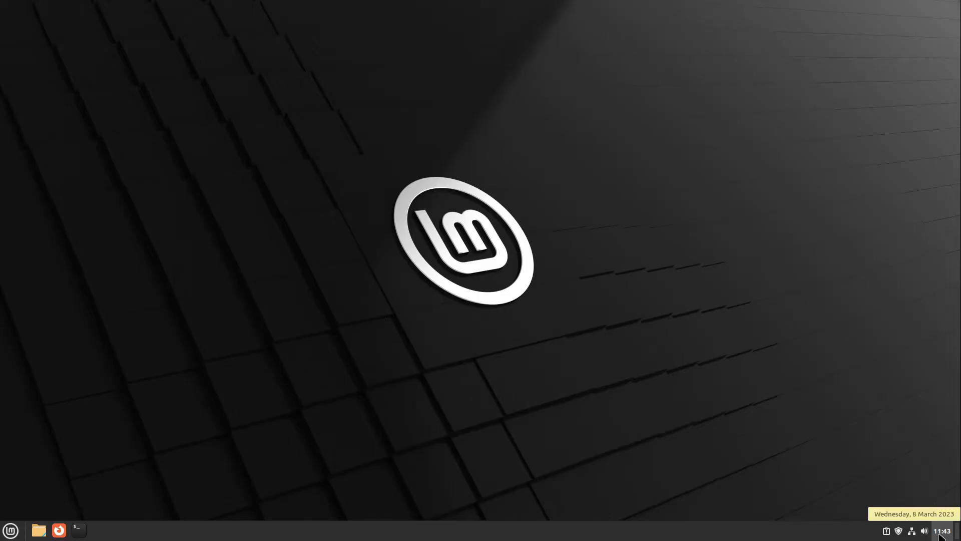
Check the Mint wired IPv4 address 10.0.2.15 in Network Settings, then switch to the Zorin VM.
left_click(911, 532)
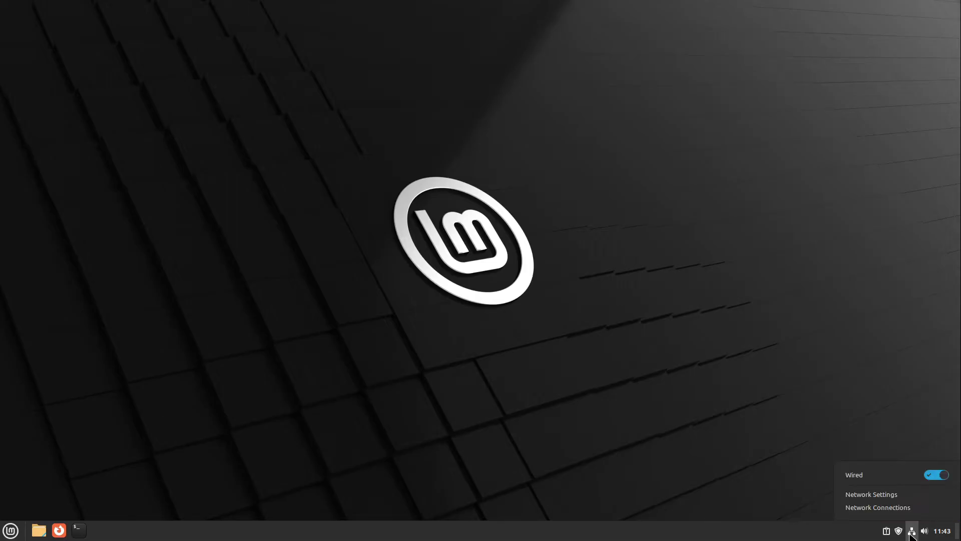
left_click(888, 495)
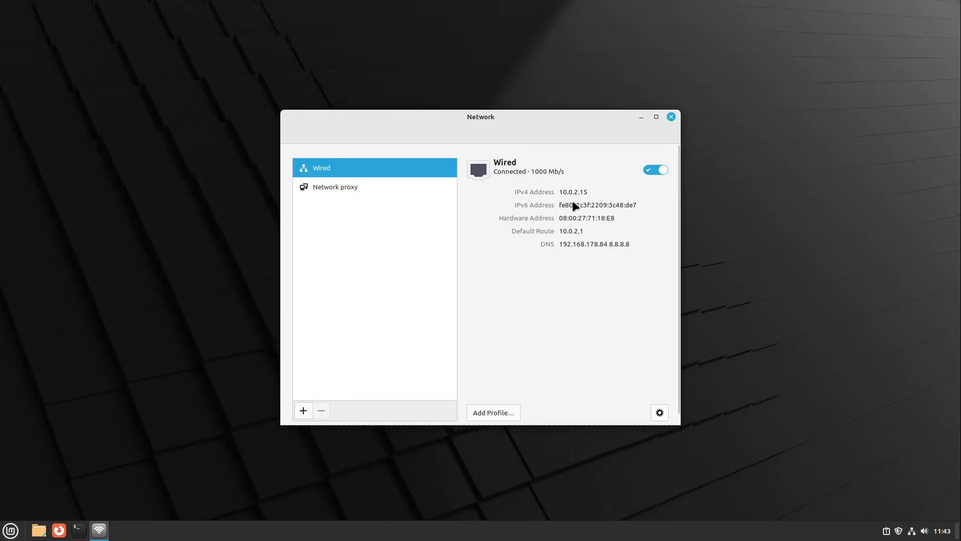
key("super")
left_click(551, 176)
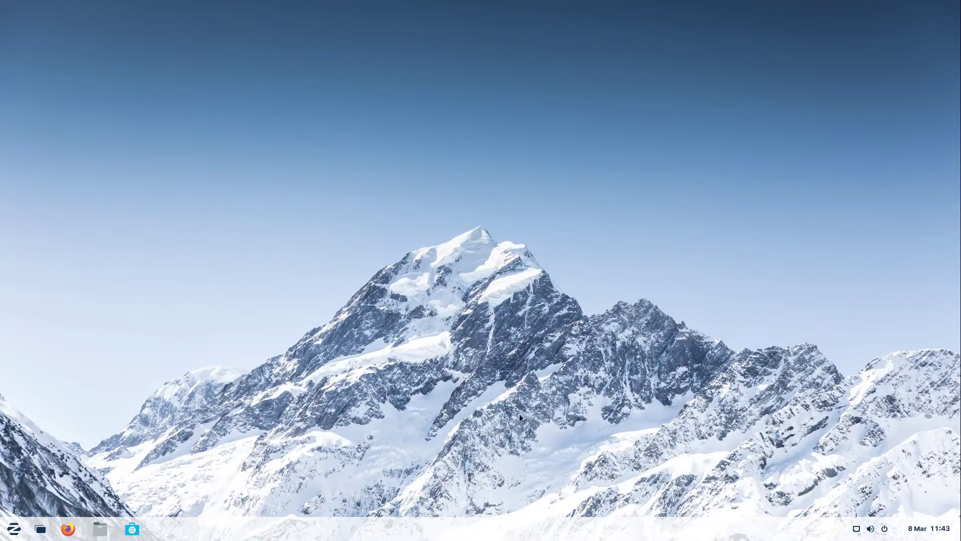
Open the Zorin wired connection's details in GNOME Settings and copy its IPv4 address 10.0.2.4.
left_click(853, 532)
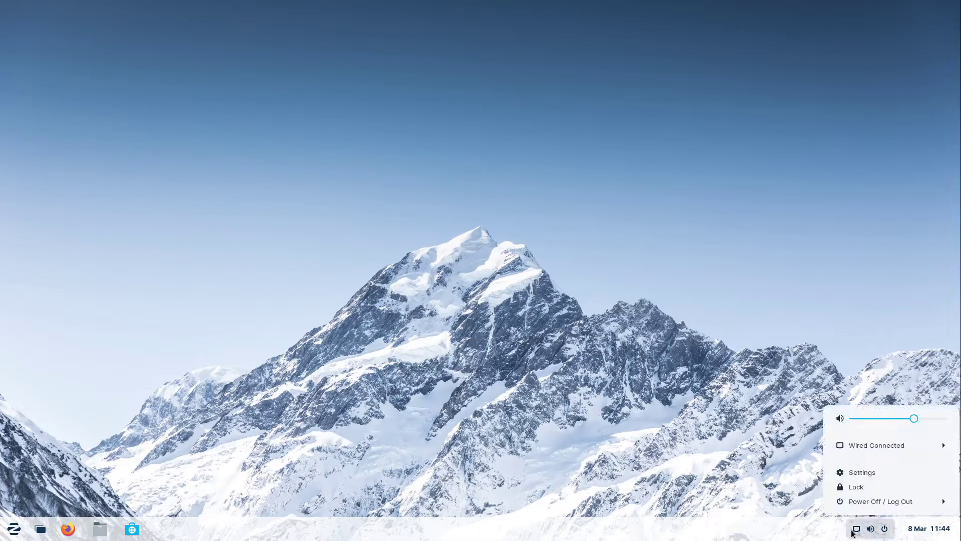
left_click(867, 444)
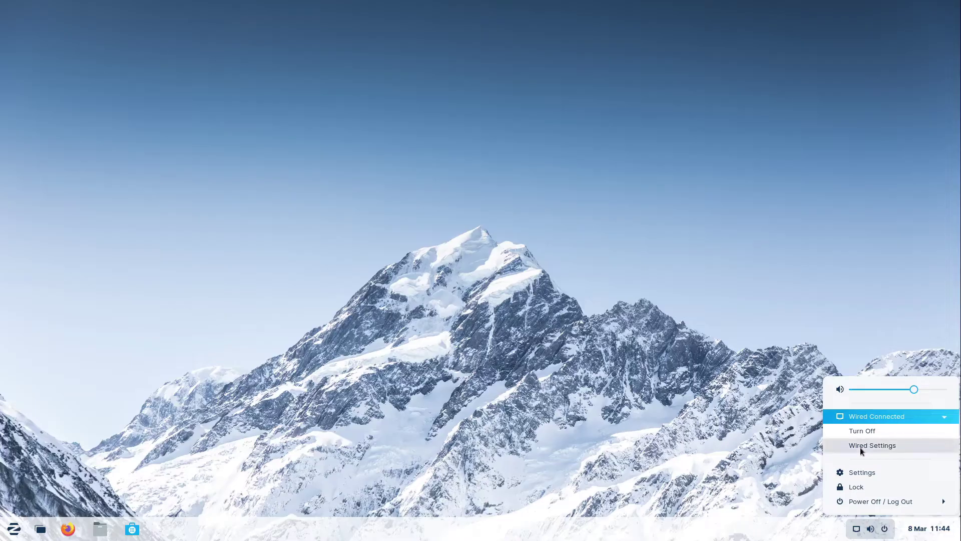
left_click(860, 446)
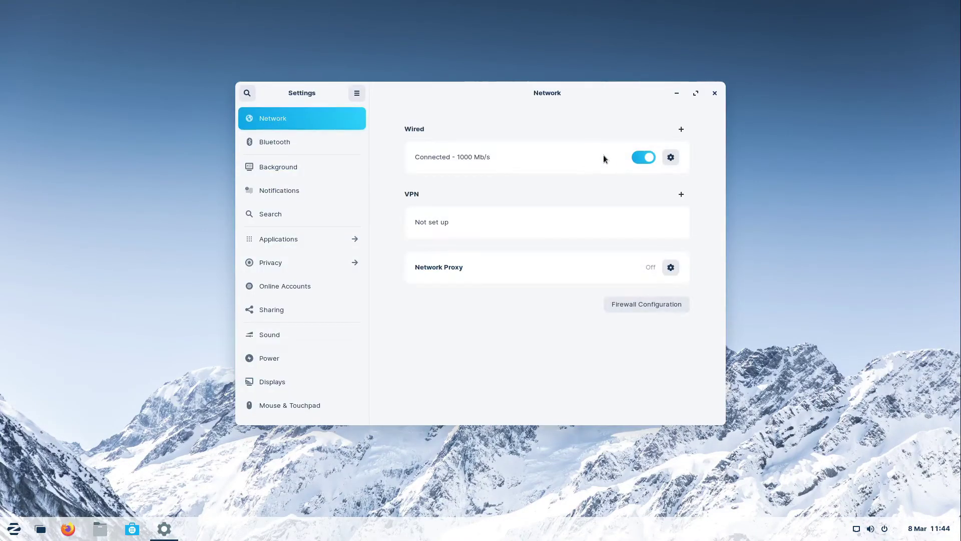
left_click(674, 161)
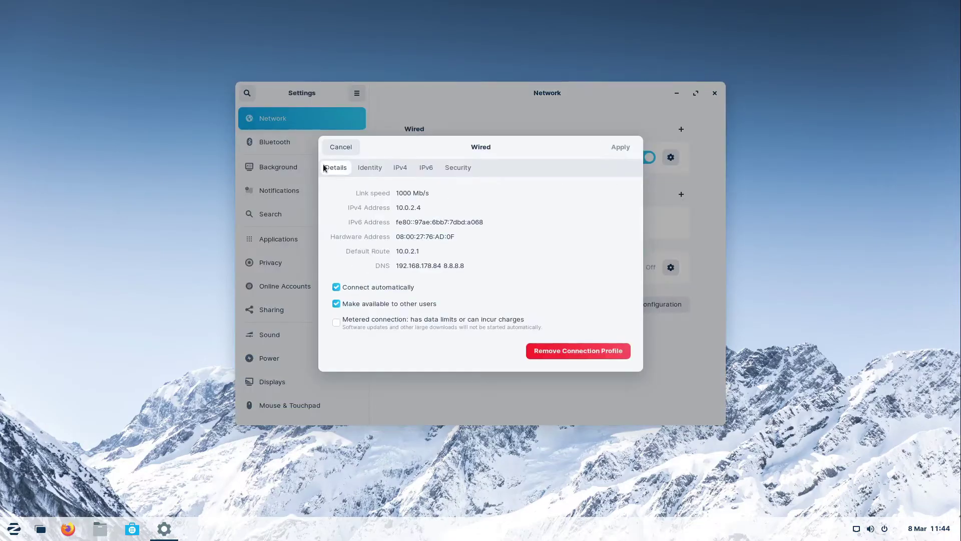
left_click_drag(395, 208, 439, 208)
key("ctrl+c")
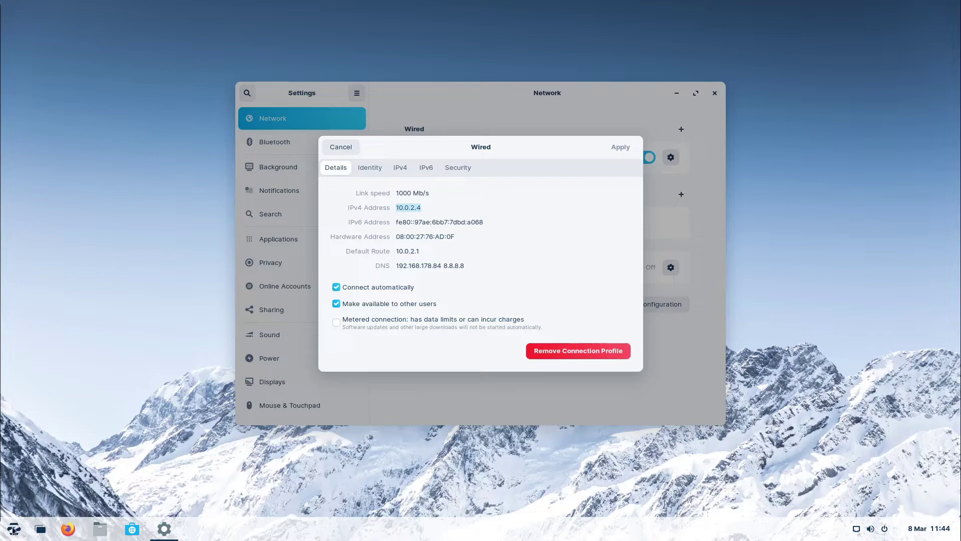
left_click(14, 529)
Launch Terminal from the menu search 'term' and enlarge its text.
type("term")
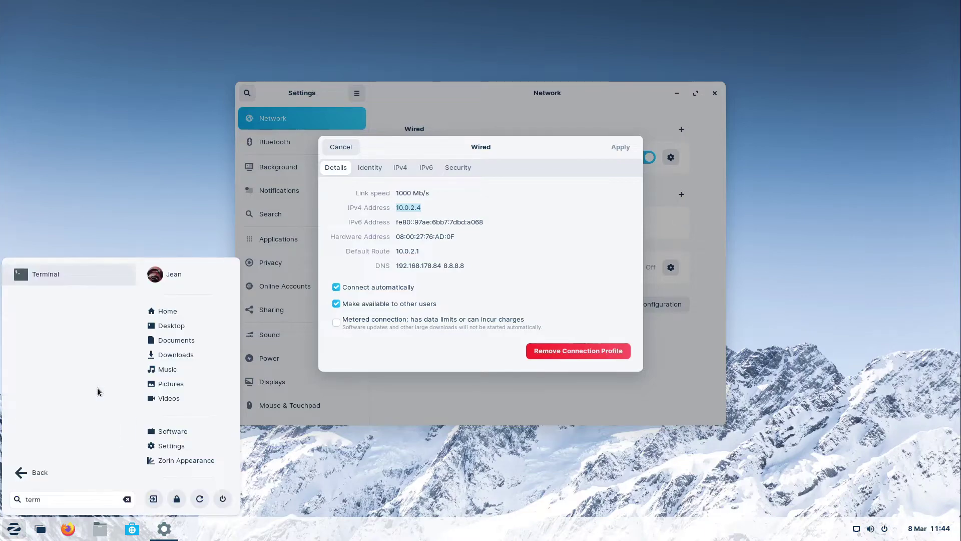
key("Return")
key("ctrl+plus")
key("ctrl+plus")
key("ctrl+plus")
key("ctrl+plus")
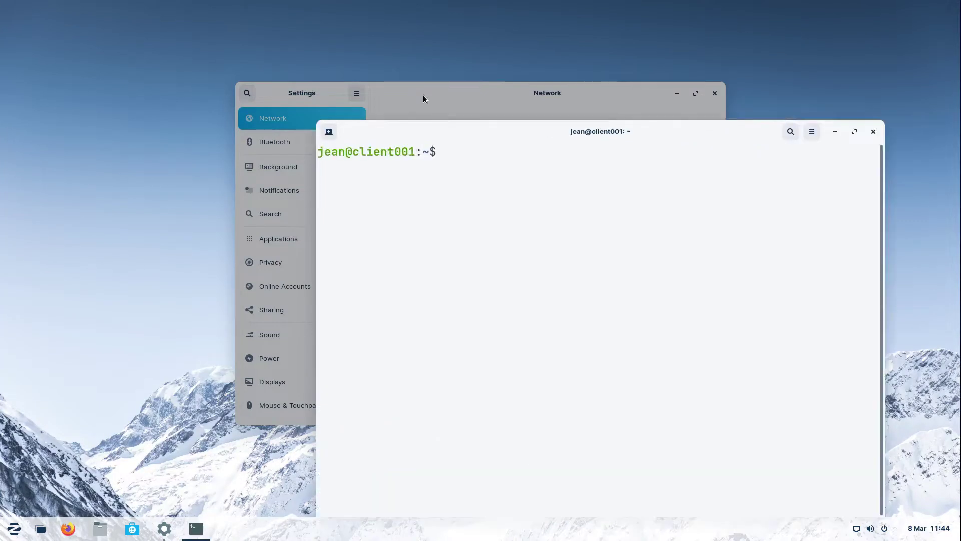
Run ip a, highlight lo, enp0s3 and 10.0.2.4/24, then close the terminal.
type("ip a")
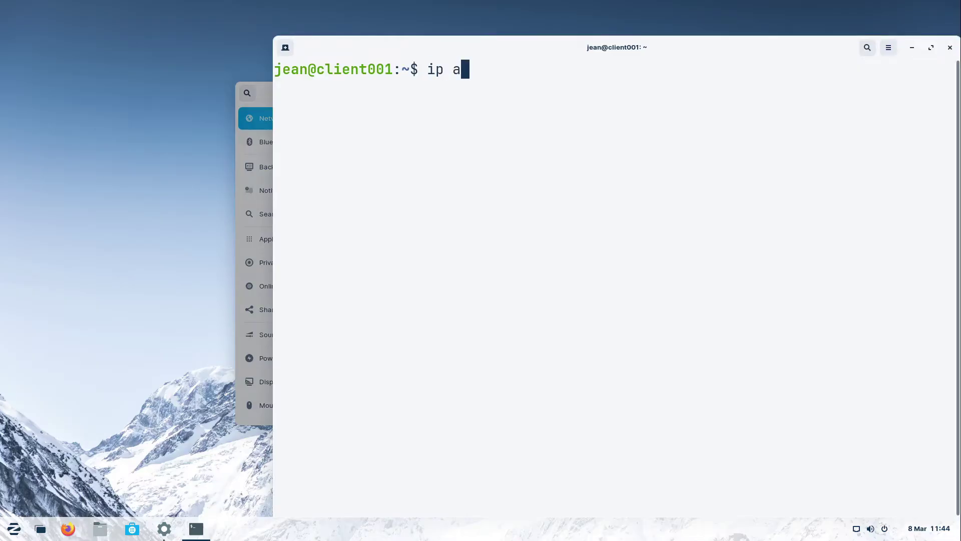
key("Return")
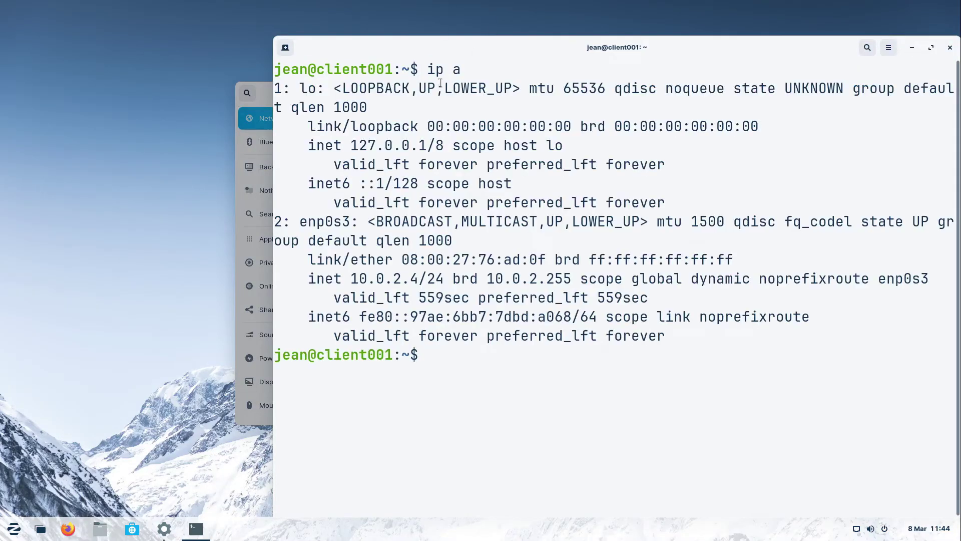
left_click_drag(299, 88, 358, 89)
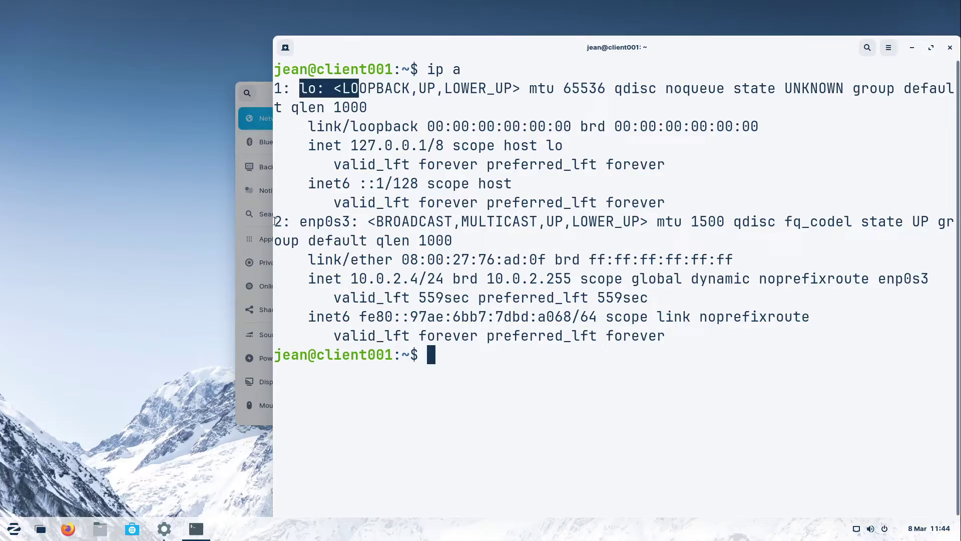
left_click_drag(275, 221, 355, 222)
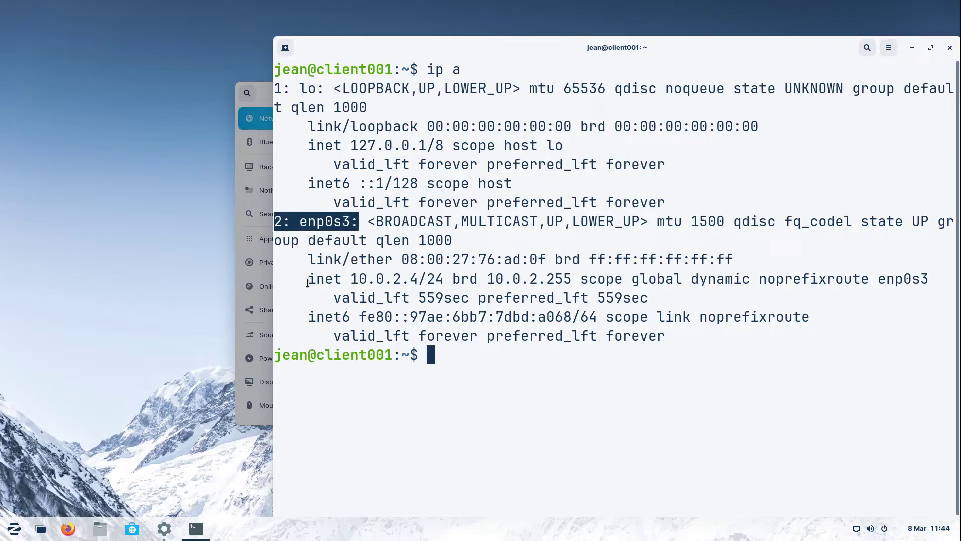
left_click_drag(308, 276, 445, 278)
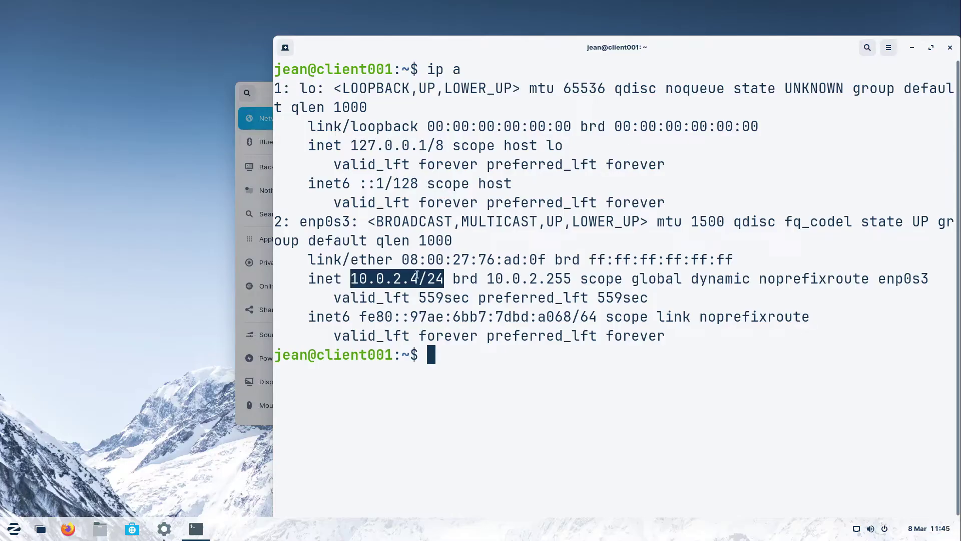
left_click(948, 48)
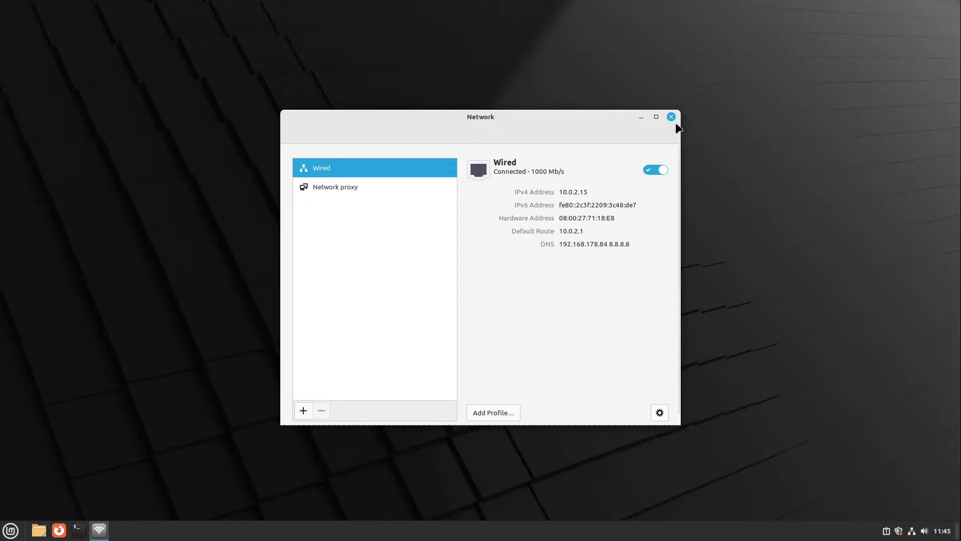
Close Mint's network settings and open a new terminal with enlarged text, maximized to fill the screen.
left_click(671, 116)
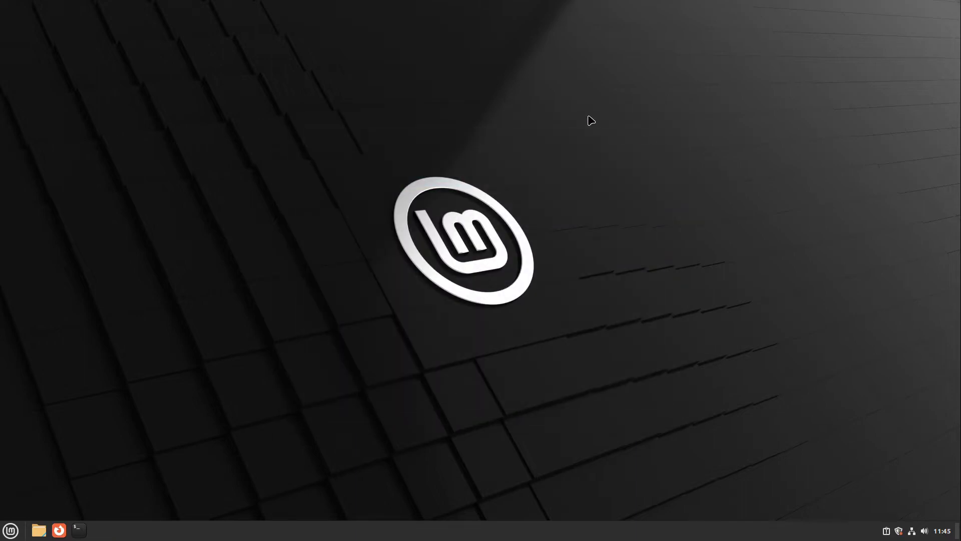
left_click(79, 530)
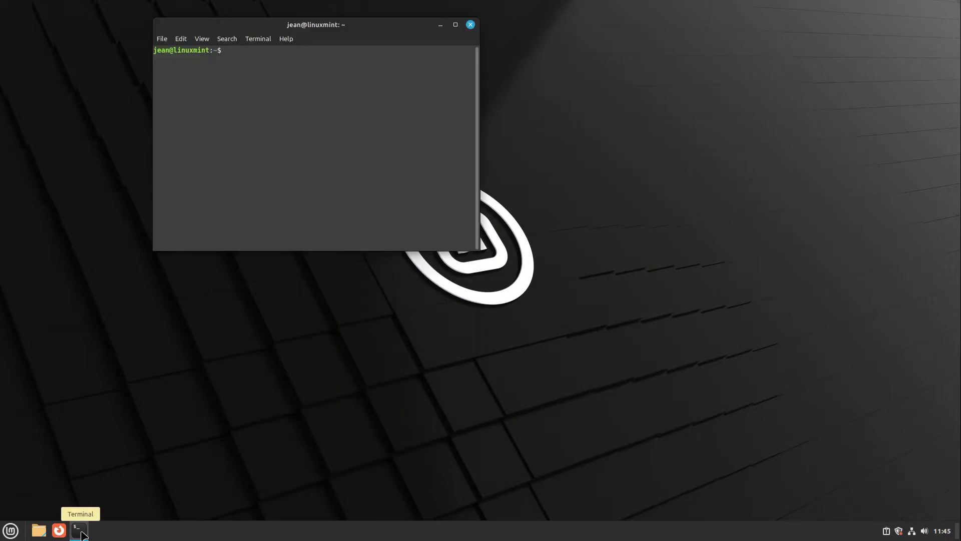
key("ctrl+plus")
key("ctrl+plus")
key("ctrl+plus")
key("ctrl+plus")
key("ctrl+plus")
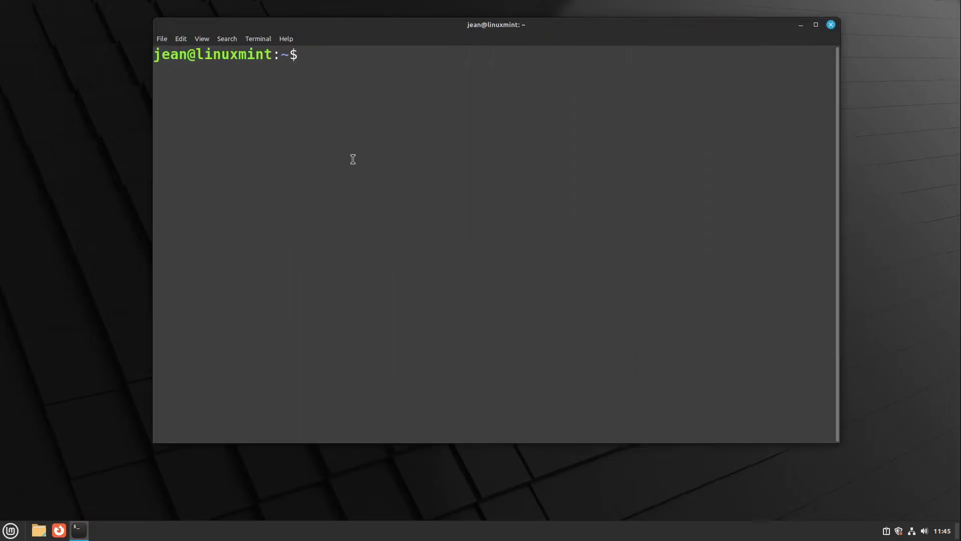
double_click(436, 30)
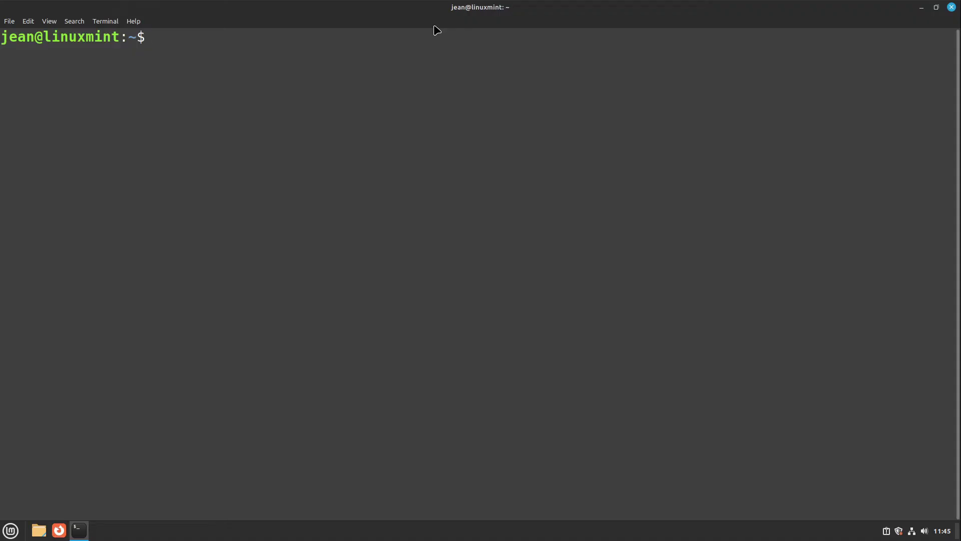
Install nmap with sudo apt install nmap, enter the password, then type sudo nmap -sn 10.0.2.0.
type("sudo apt ")
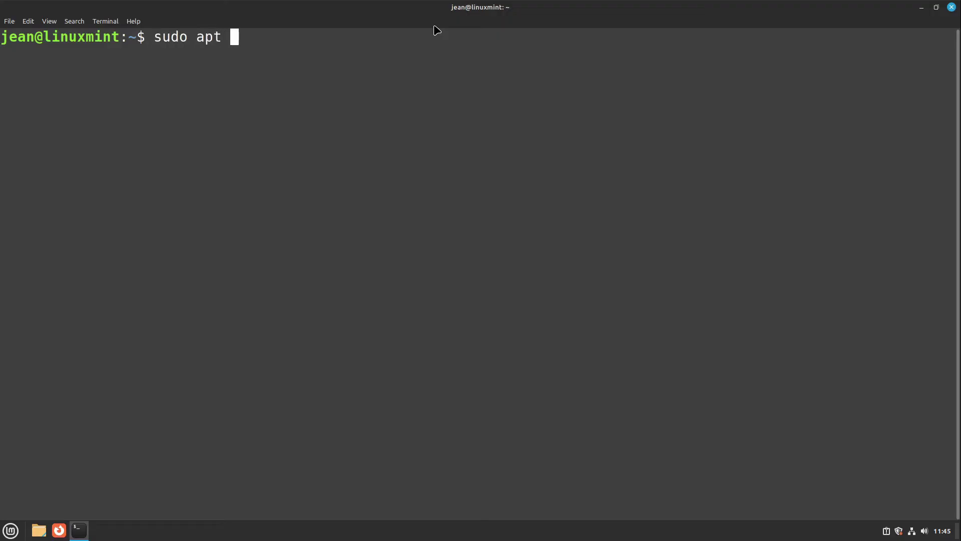
type("install nmap")
key("Return")
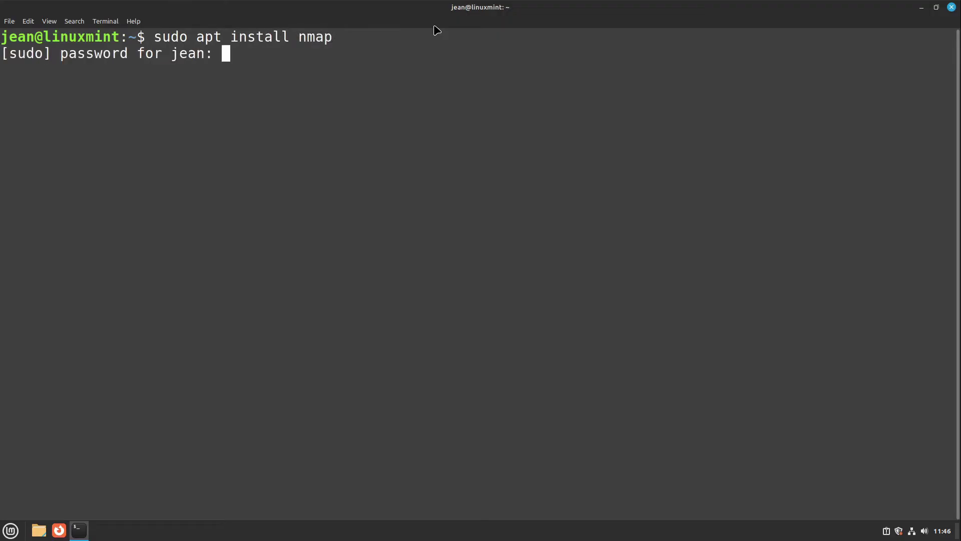
type("*******")
key("Return")
key("Return")
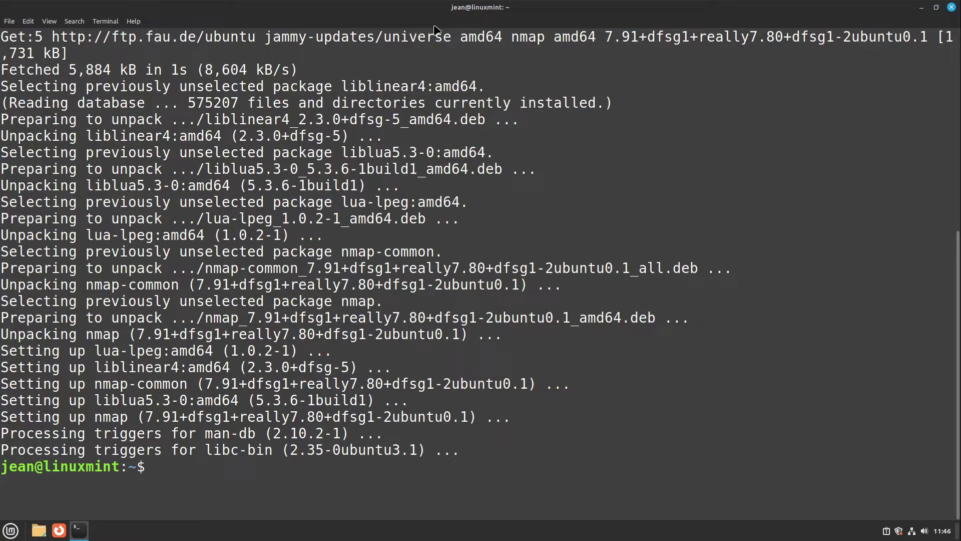
type("sudo nmap -sn")
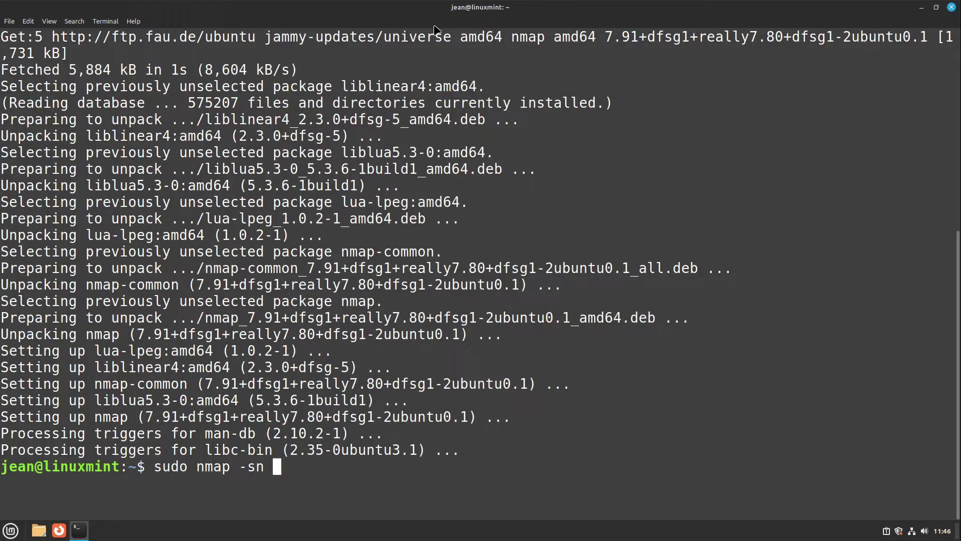
type("10.0.2.0")
In a new terminal tab, select and copy the address 10.0.2.15/24.
key("ctrl+shift+t")
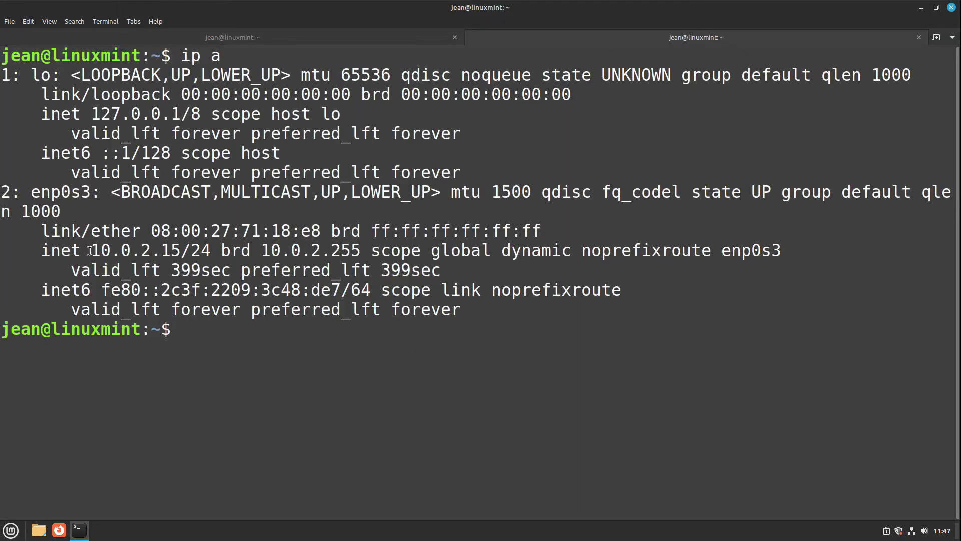
left_click_drag(90, 251, 208, 252)
right_click(199, 253)
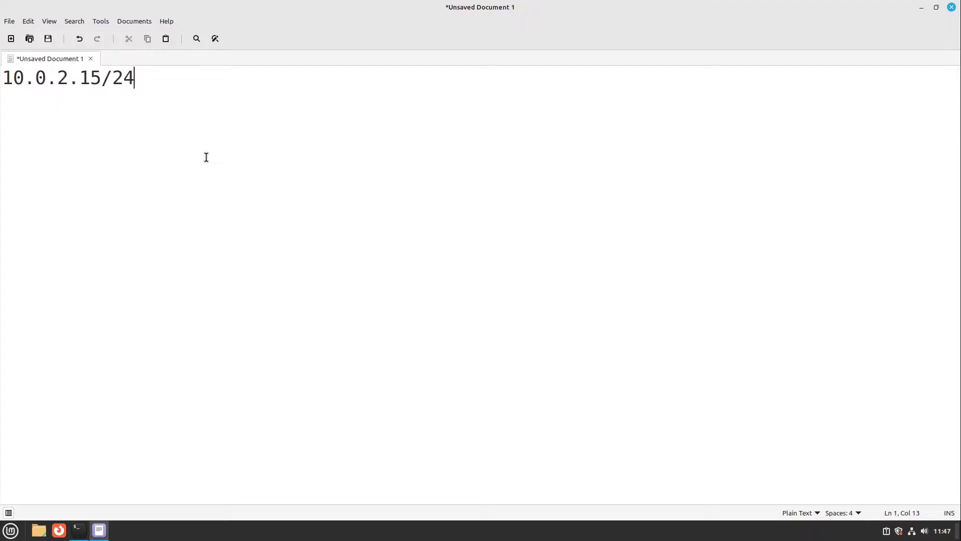
In Xed, change the pasted 15 to 0 to get 10.0.2.0/24 and select it.
key("Left")
key("Left")
key("Left")
key("BackSpace")
key("BackSpace")
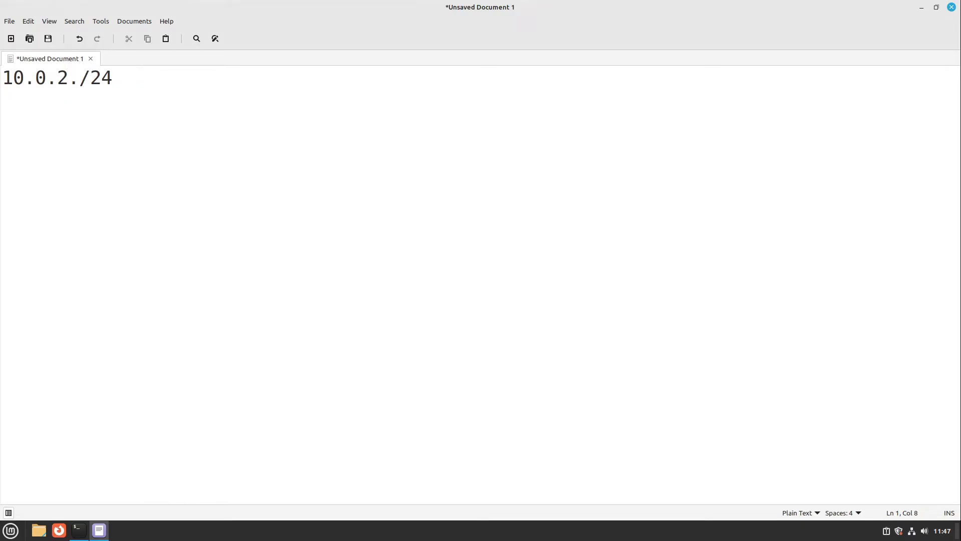
type("0")
left_click(130, 78)
left_click_drag(131, 77, 2, 78)
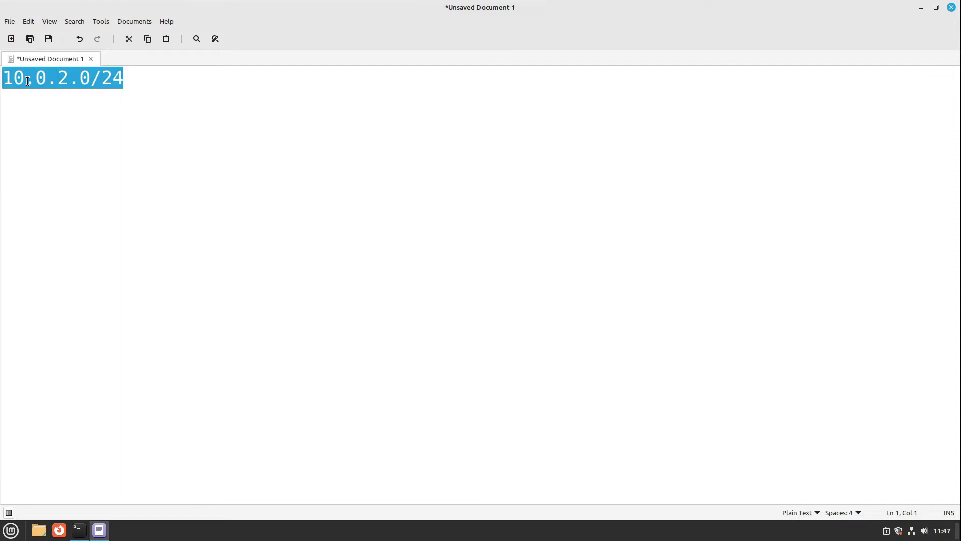
left_click(80, 534)
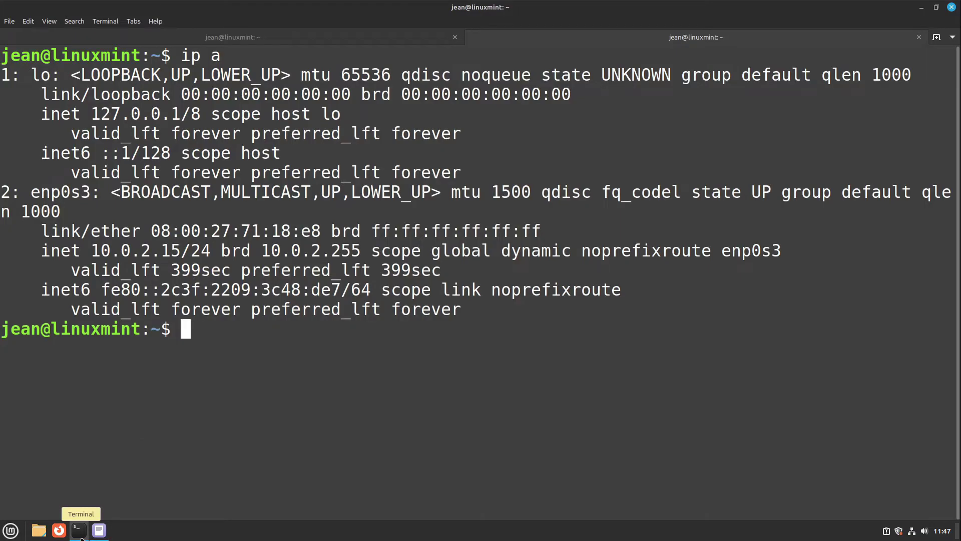
In the first tab, append /24 and run sudo nmap -sn 10.0.2.0/24.
key("Up")
key("Up")
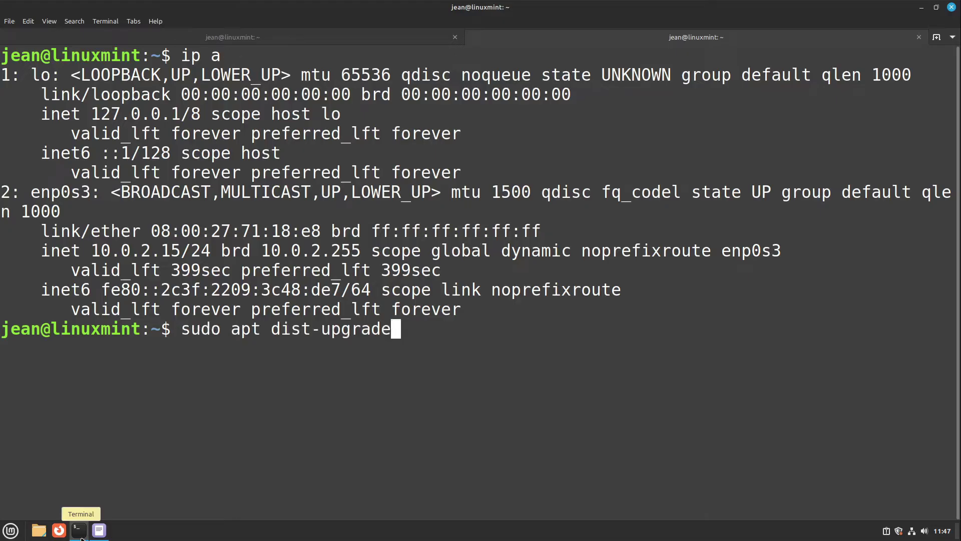
key("Up")
key("ctrl+Page_Up")
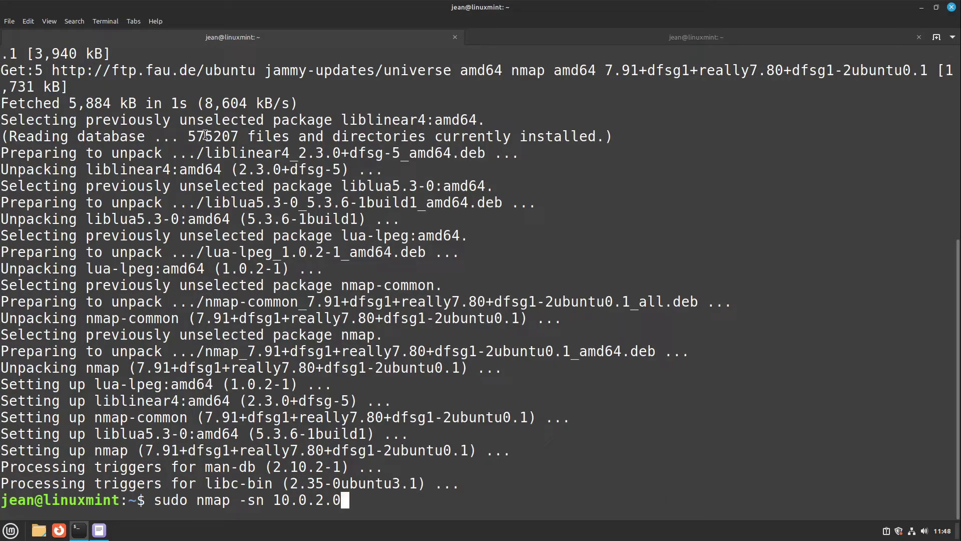
type("/24")
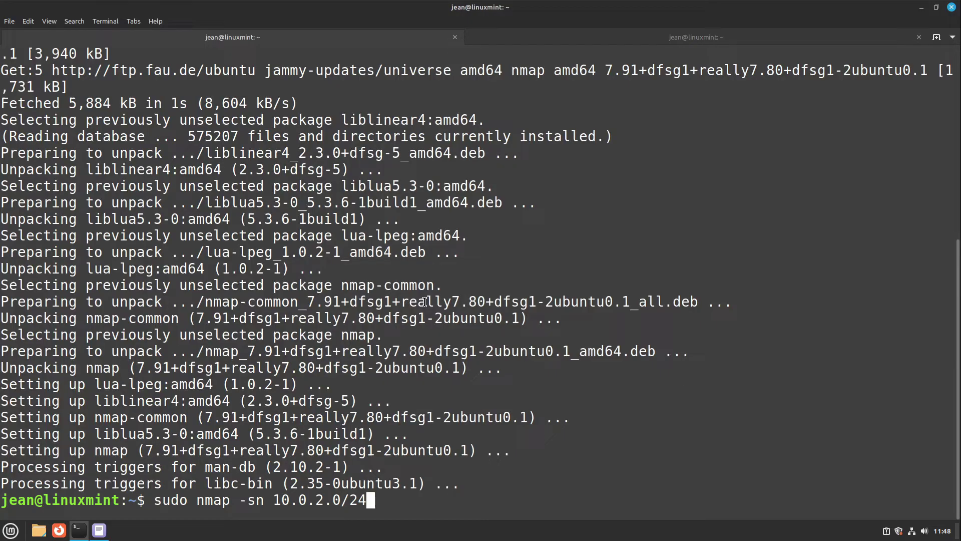
key("Return")
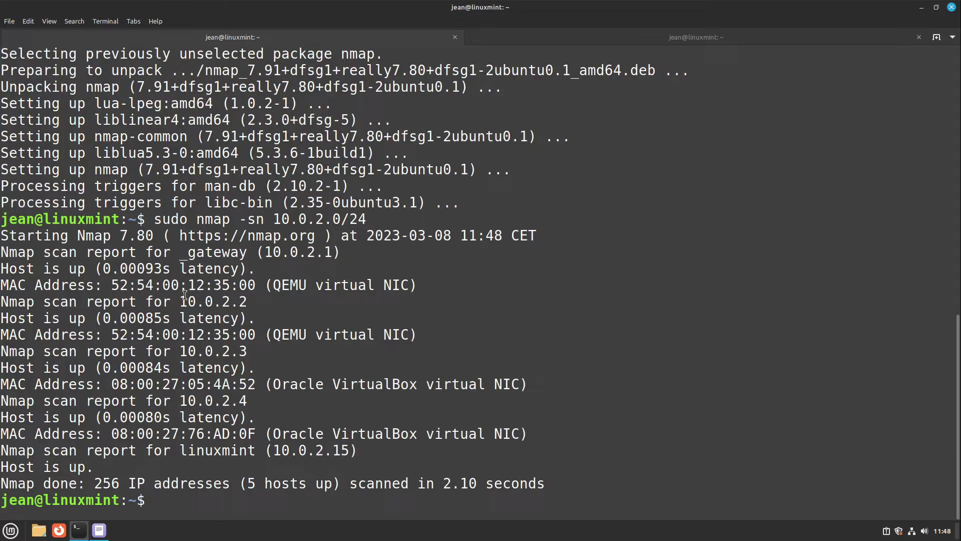
left_click_drag(264, 252, 337, 252)
left_click_drag(179, 301, 251, 299)
left_click_drag(179, 351, 249, 347)
left_click_drag(179, 401, 246, 401)
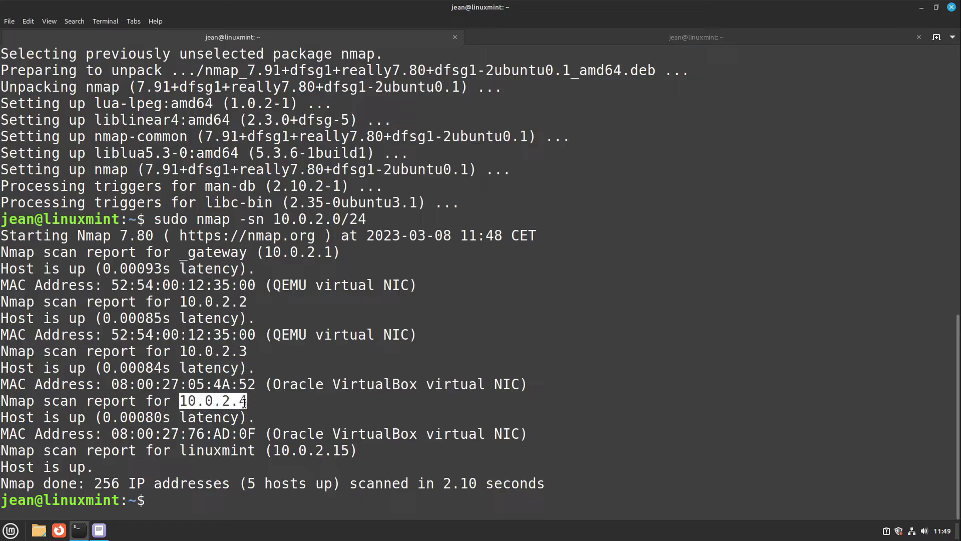
left_click_drag(274, 448, 349, 450)
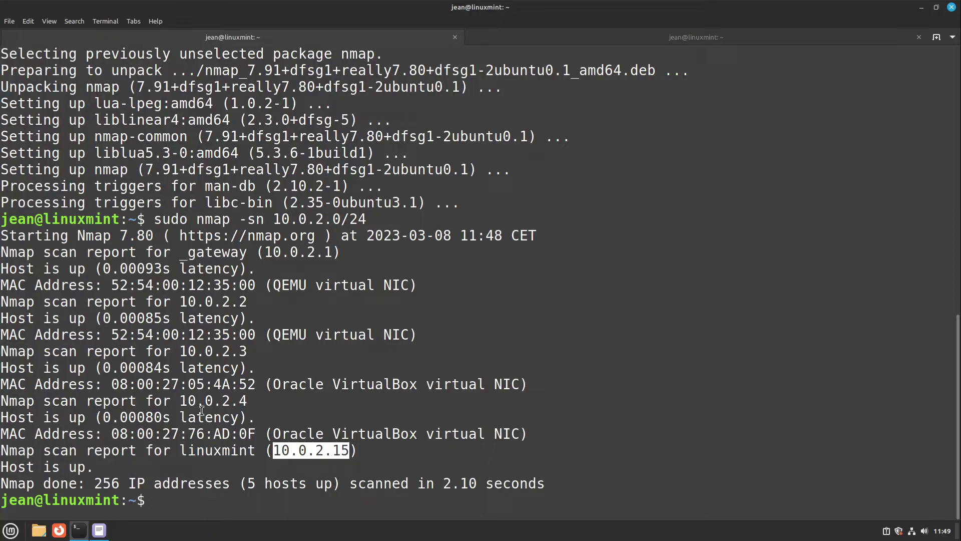
Highlight the 10.0.2.4 address in the nmap scan results, then clear the highlight.
left_click_drag(185, 400, 248, 401)
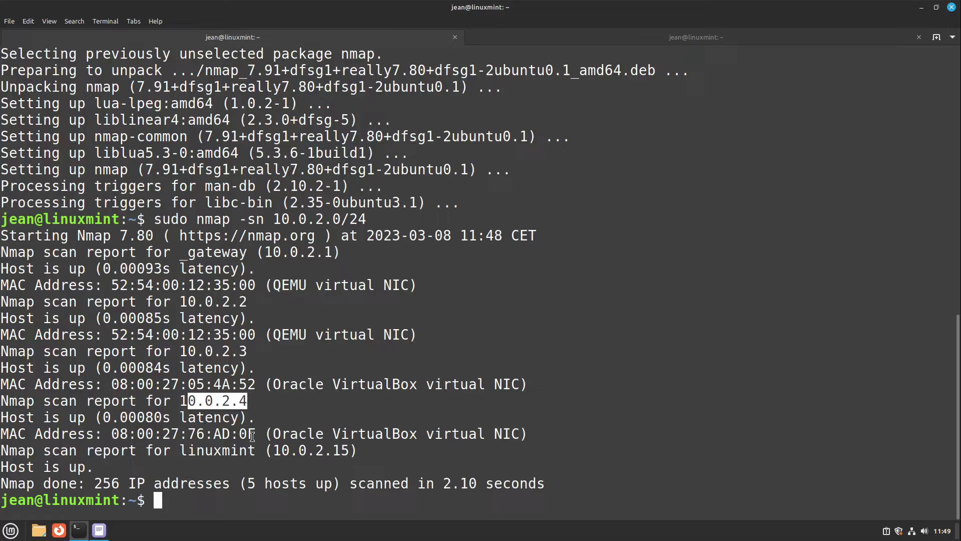
left_click(411, 399)
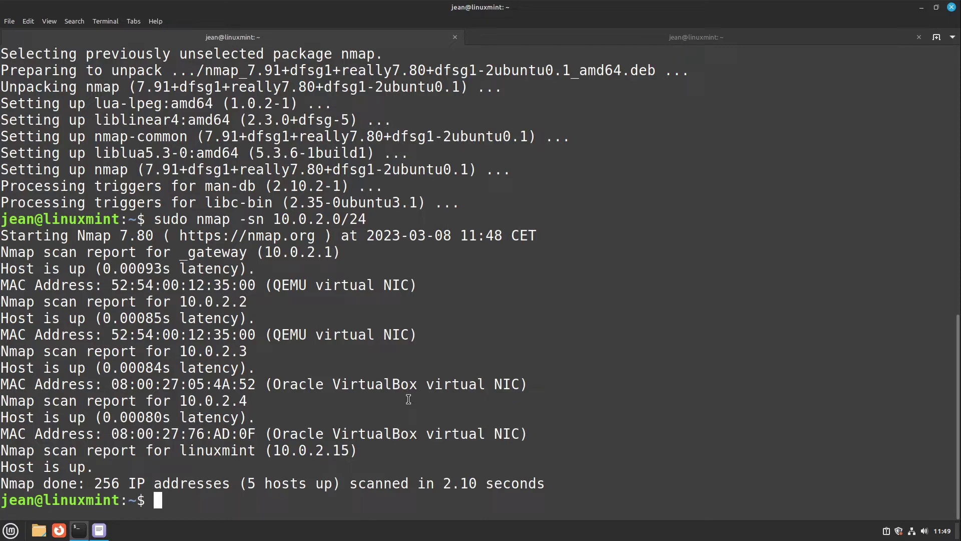
Ping 10.0.2.4, the Zorin OS wired address, and stop it to show the statistics.
type("ping")
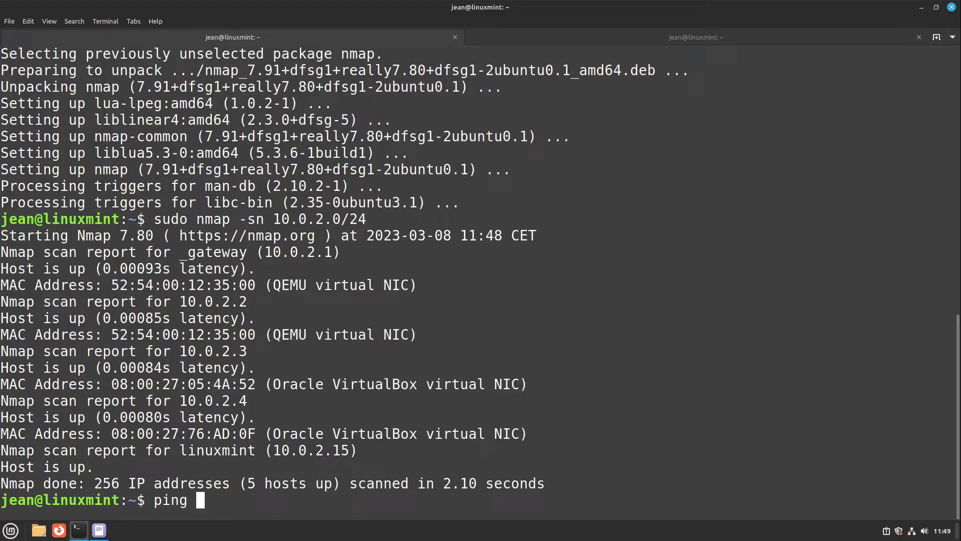
type(" 10.0.2.4")
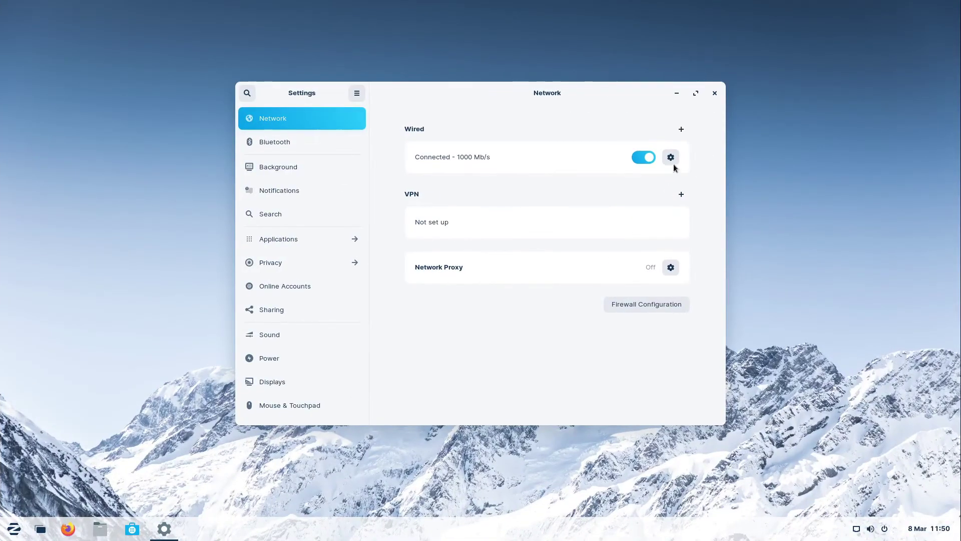
left_click(673, 162)
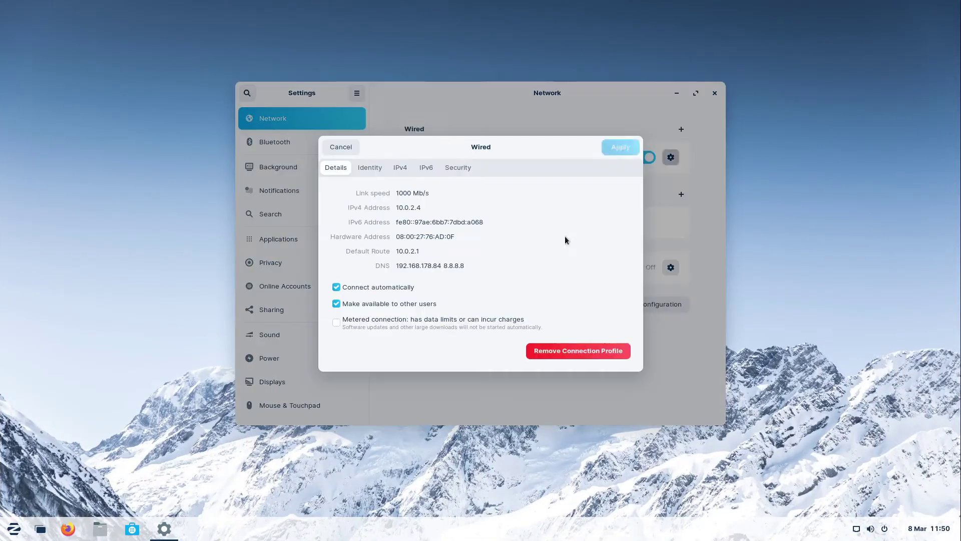
left_click_drag(431, 207, 393, 210)
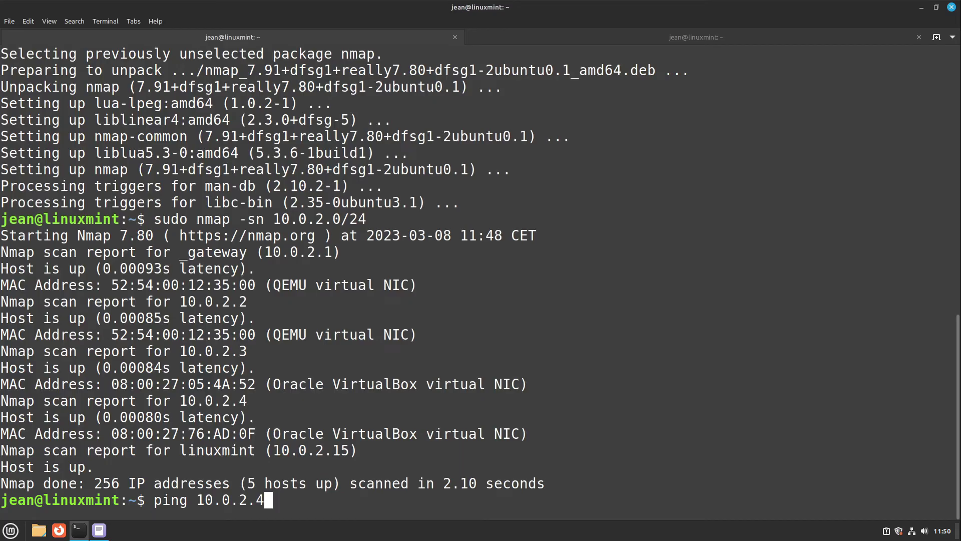
key("Return")
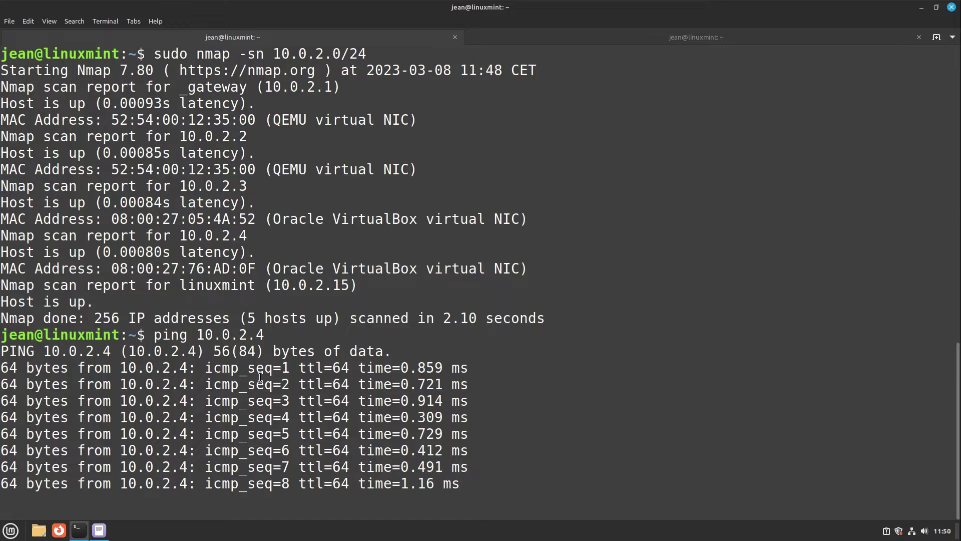
key("ctrl+c")
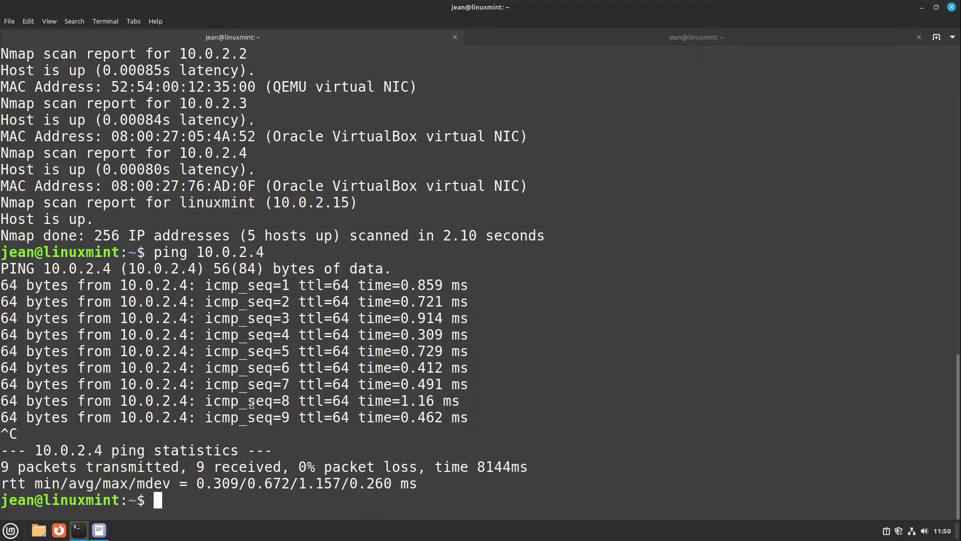
Ping linuxguides.de and google.com, stopping each to confirm 0% packet loss.
type("ping ")
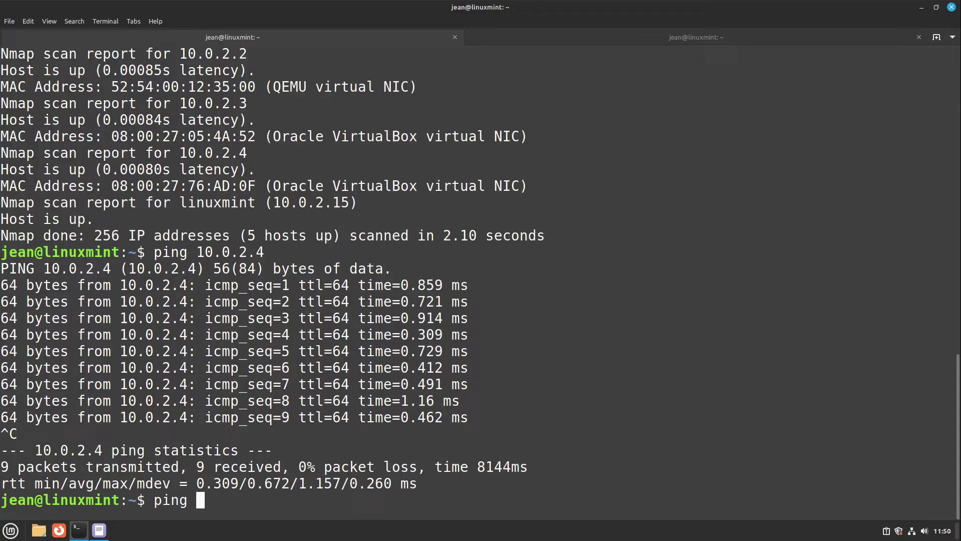
type("linuxguid")
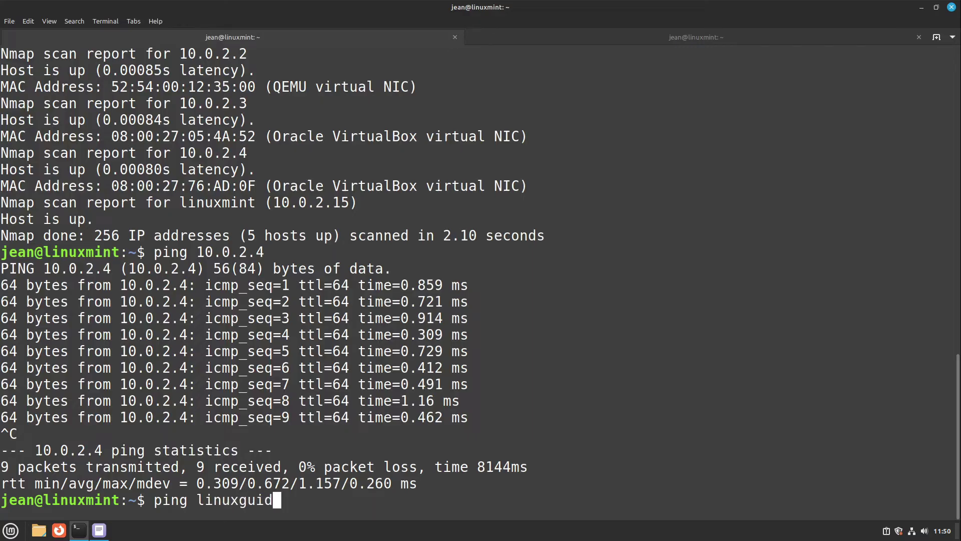
type("es.de")
key("Return")
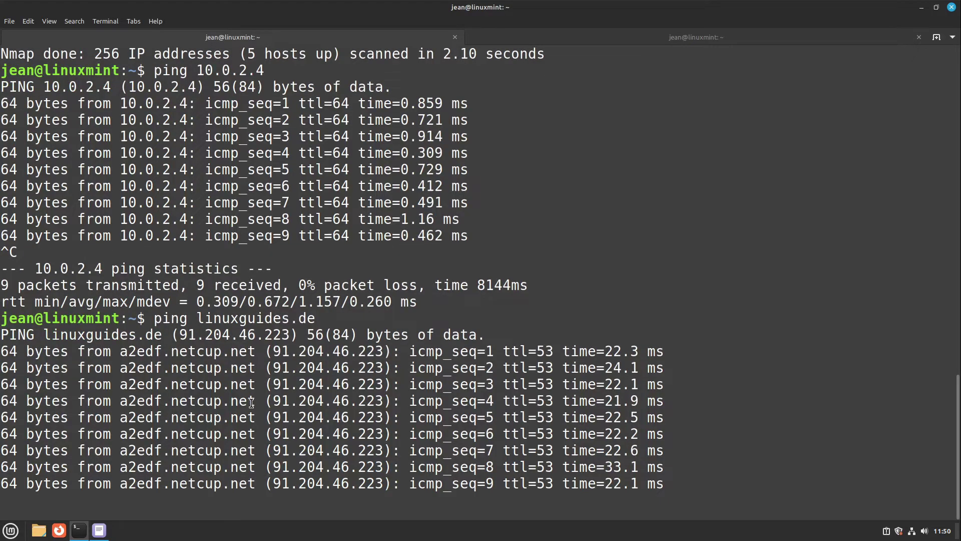
key("ctrl+c")
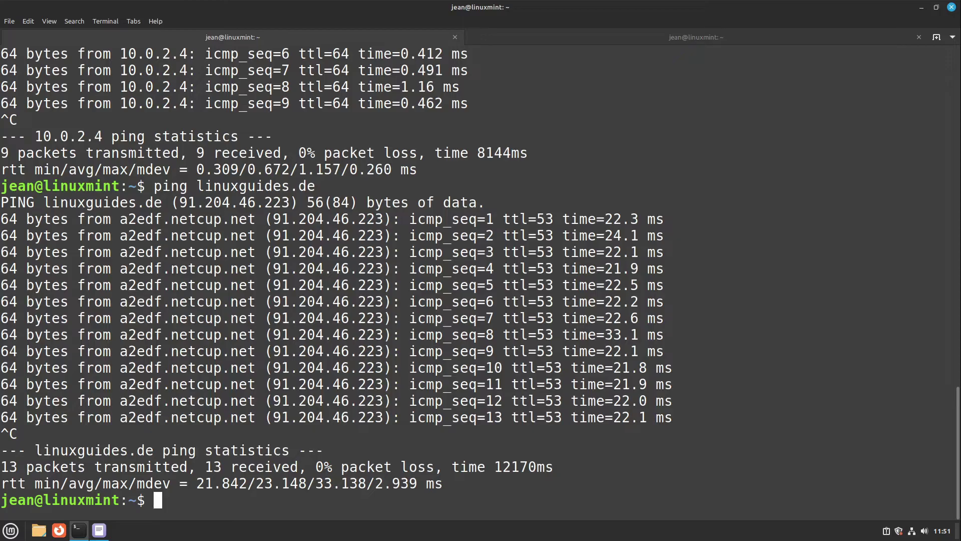
key("Up")
key("BackSpace")
key("BackSpace")
key("BackSpace")
key("BackSpace")
key("BackSpace")
key("BackSpace")
key("BackSpace")
key("BackSpace")
key("BackSpace")
key("BackSpace")
key("BackSpace")
key("BackSpace")
key("BackSpace")
key("BackSpace")
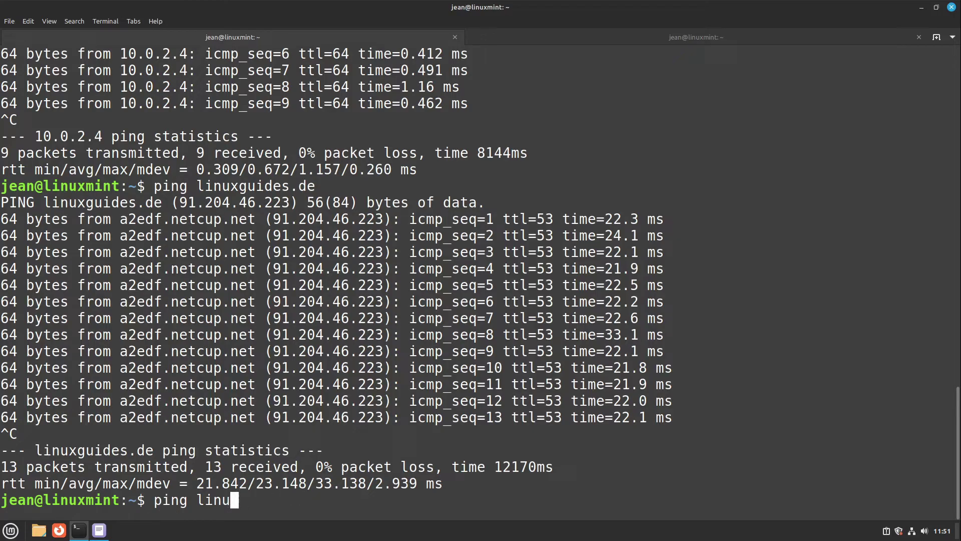
type("go")
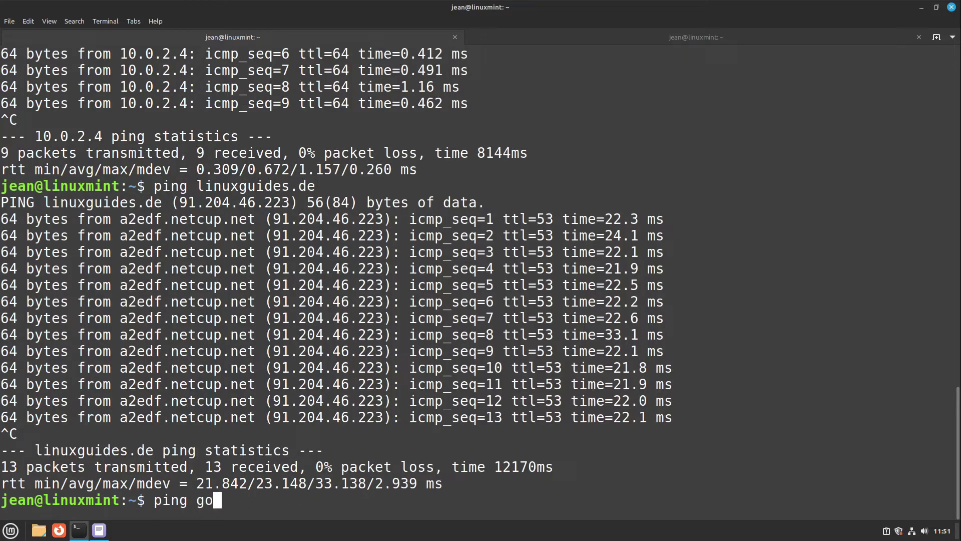
type("ogle.com")
key("Return")
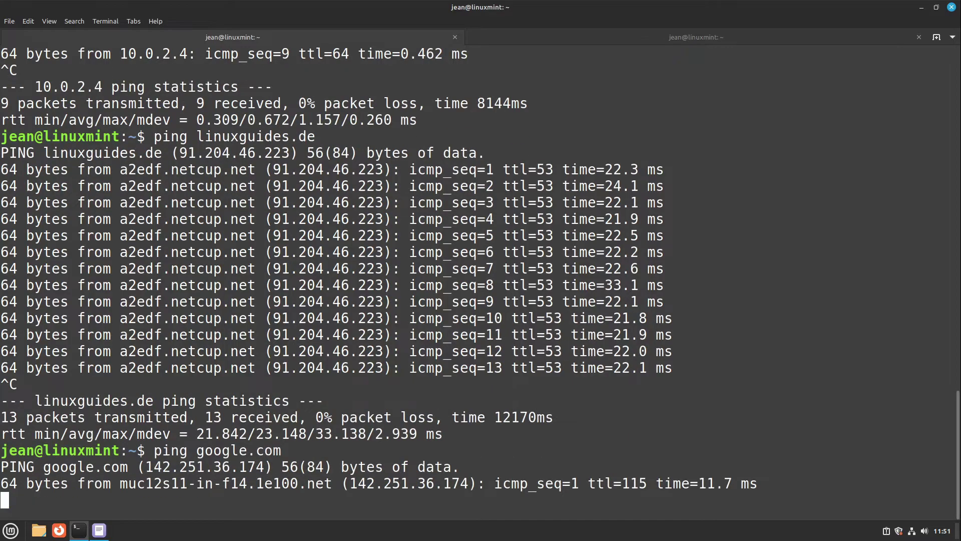
key("ctrl+c")
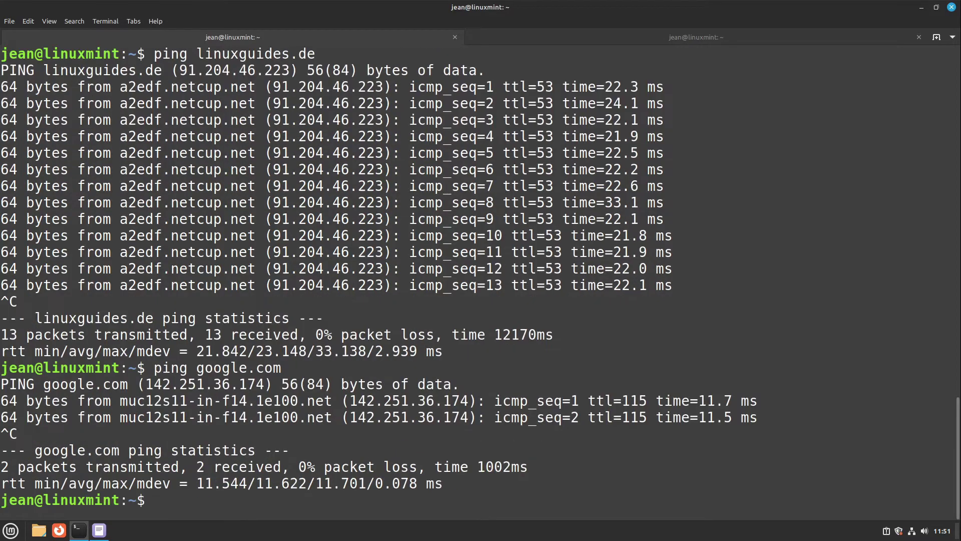
key("Up")
key("BackSpace")
key("BackSpace")
key("BackSpace")
key("BackSpace")
key("BackSpace")
key("BackSpace")
key("BackSpace")
key("BackSpace")
key("BackSpace")
key("BackSpace")
key("BackSpace")
key("BackSpace")
key("BackSpace")
key("BackSpace")
key("BackSpace")
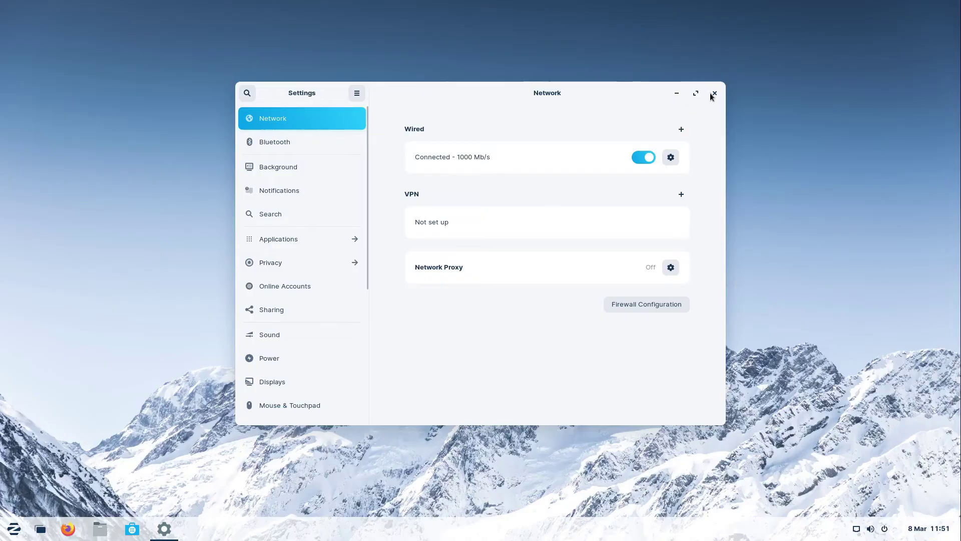
Close Settings, find 'warpinator' in the Software store and launch it on Zorin OS.
left_click(716, 93)
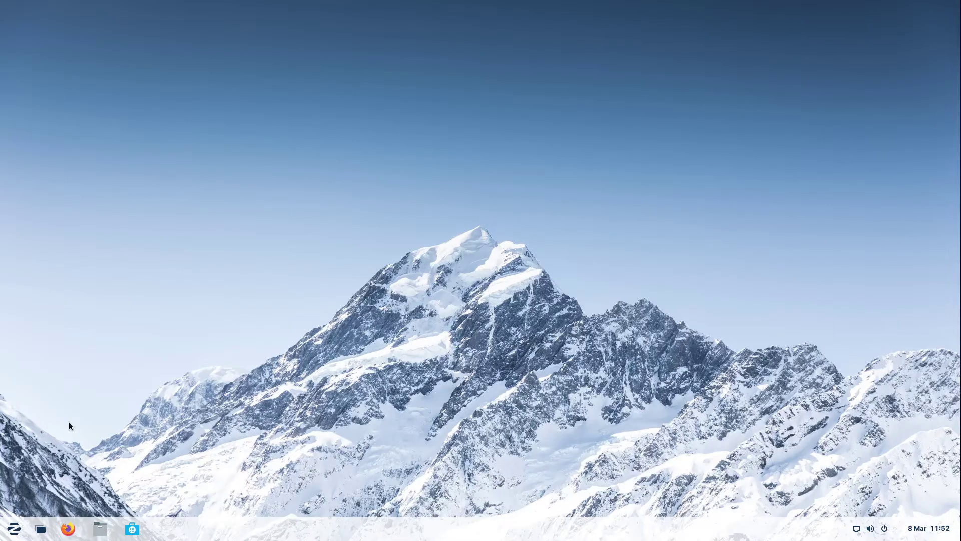
left_click(138, 533)
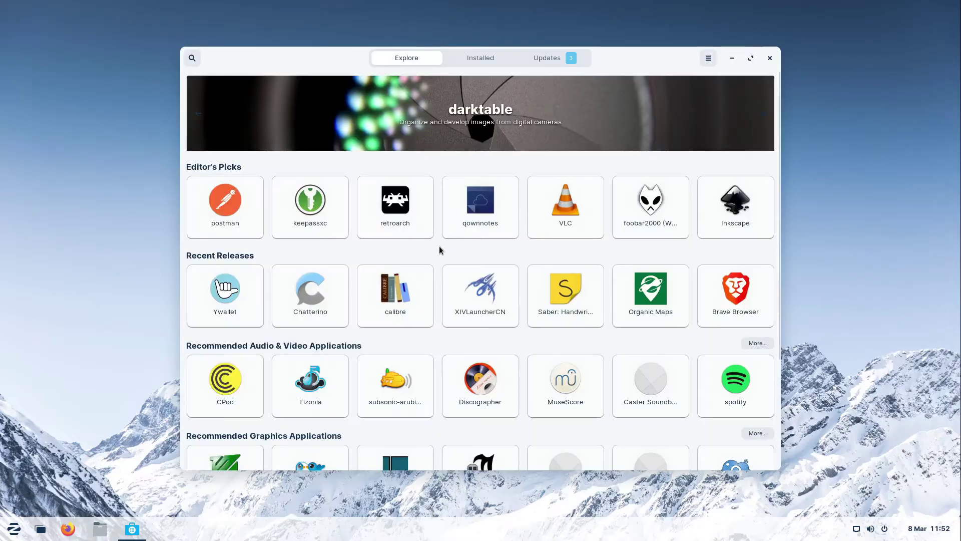
left_click(192, 59)
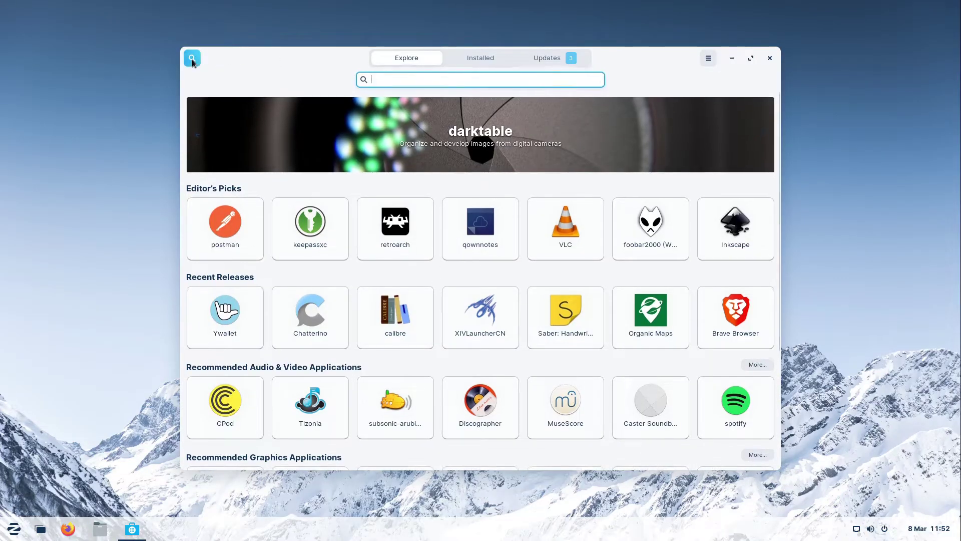
type("warpinator")
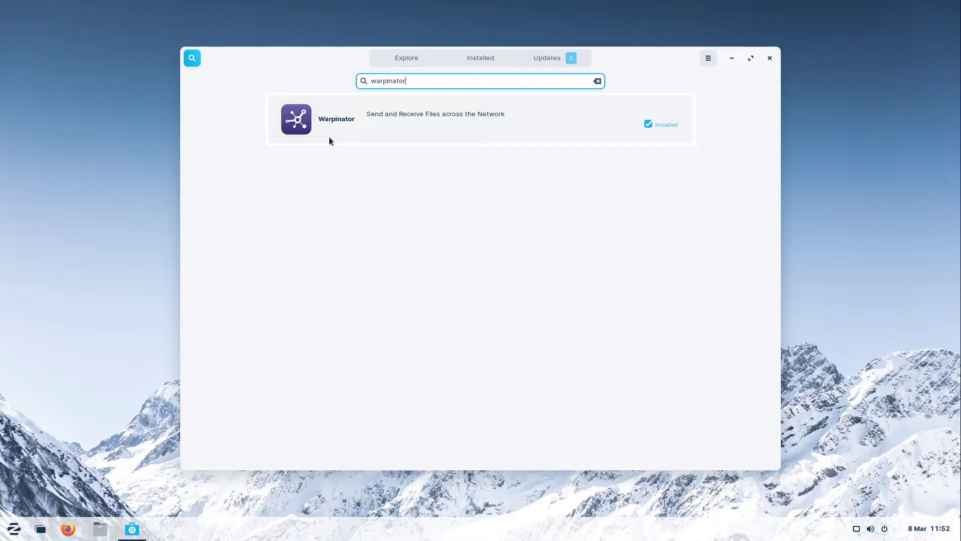
left_click(341, 132)
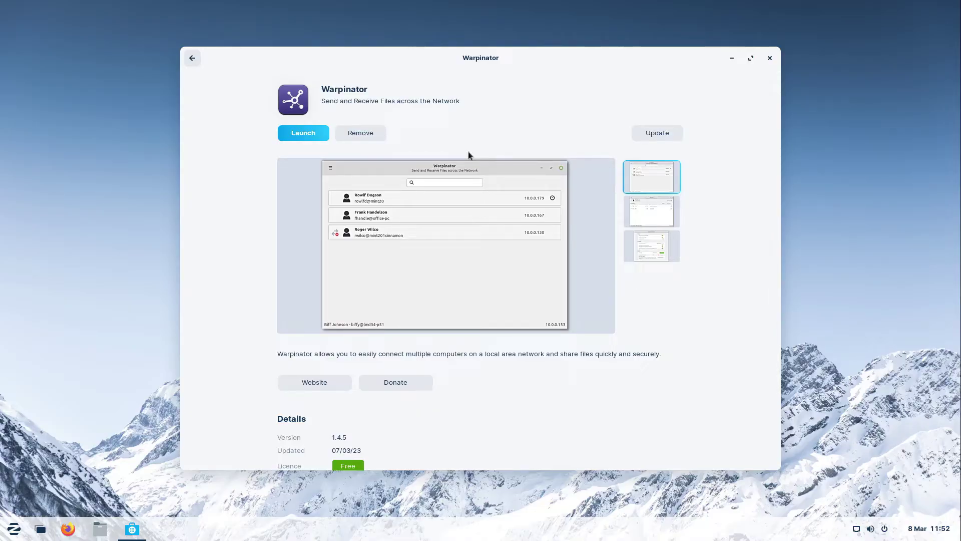
left_click(304, 133)
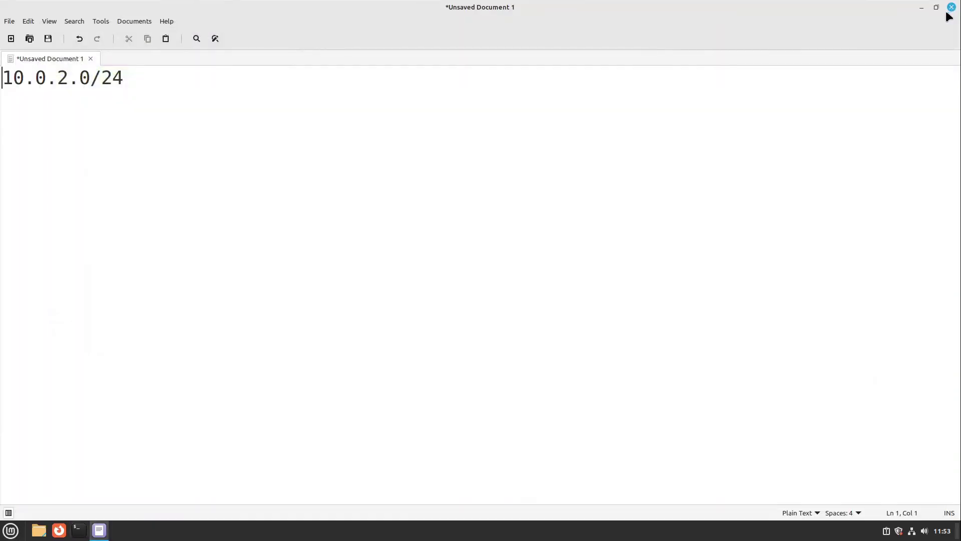
Close the terminal window and open the file manager on the Home folder.
left_click(951, 7)
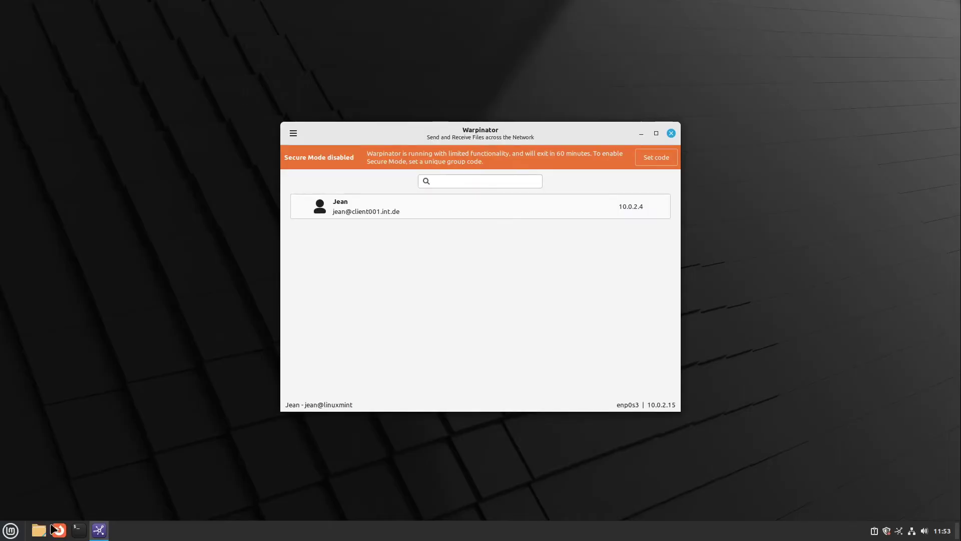
left_click(39, 530)
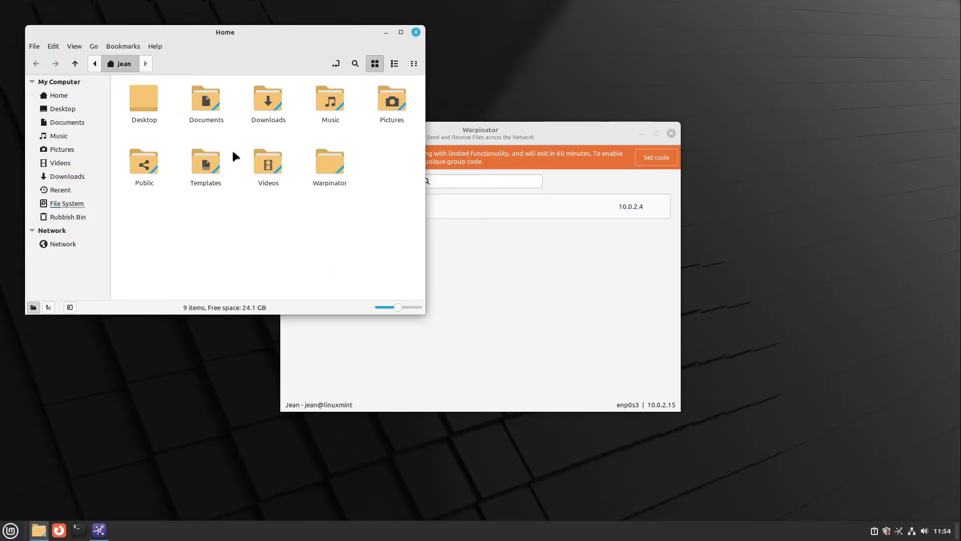
Create an empty SubscribeToLinuxGuides.txt in Downloads and open the 10.0.2.4 peer's transfer page in Warpinator.
double_click(268, 113)
right_click(200, 130)
mouse_move(231, 151)
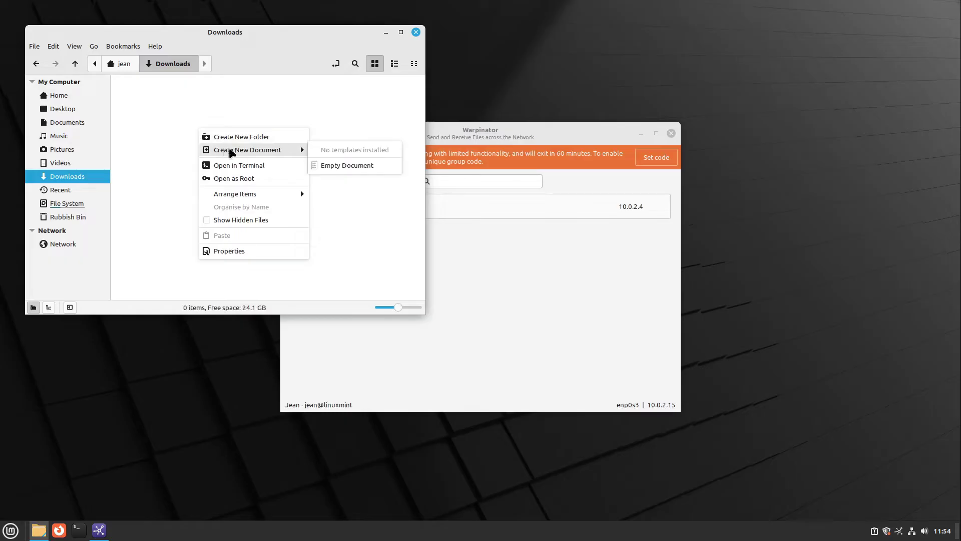
left_click(348, 165)
type("Sub")
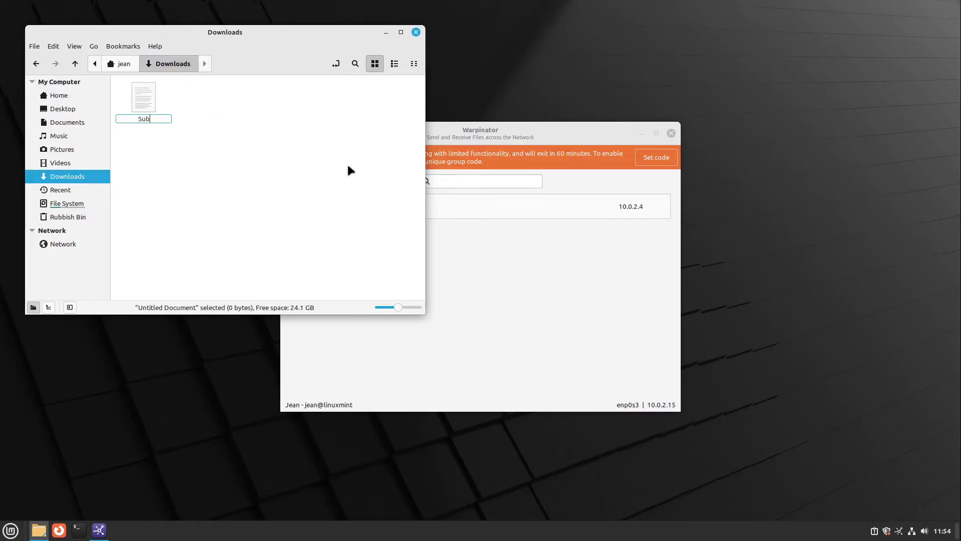
type("scribeToLinuxGuides.tx")
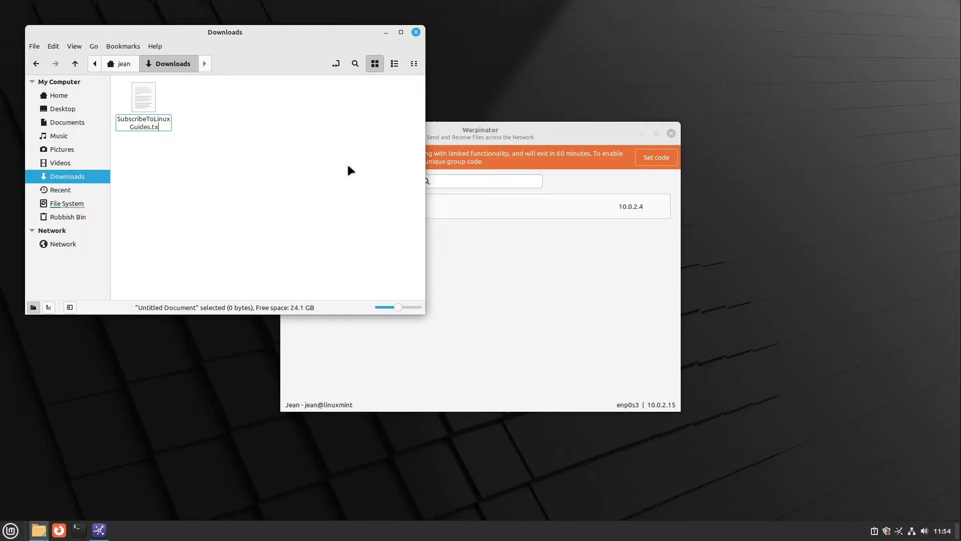
type("t")
key("Return")
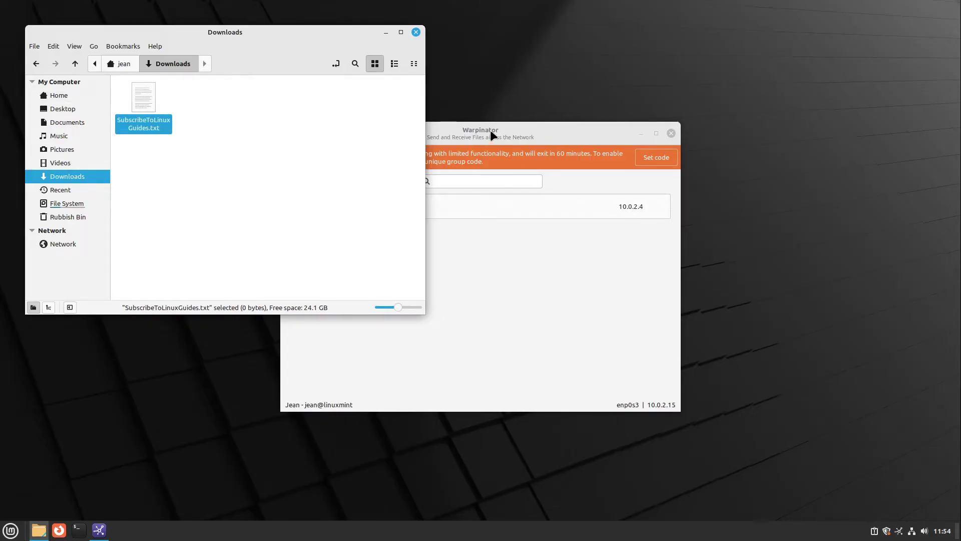
left_click_drag(491, 135, 675, 129)
left_click(554, 205)
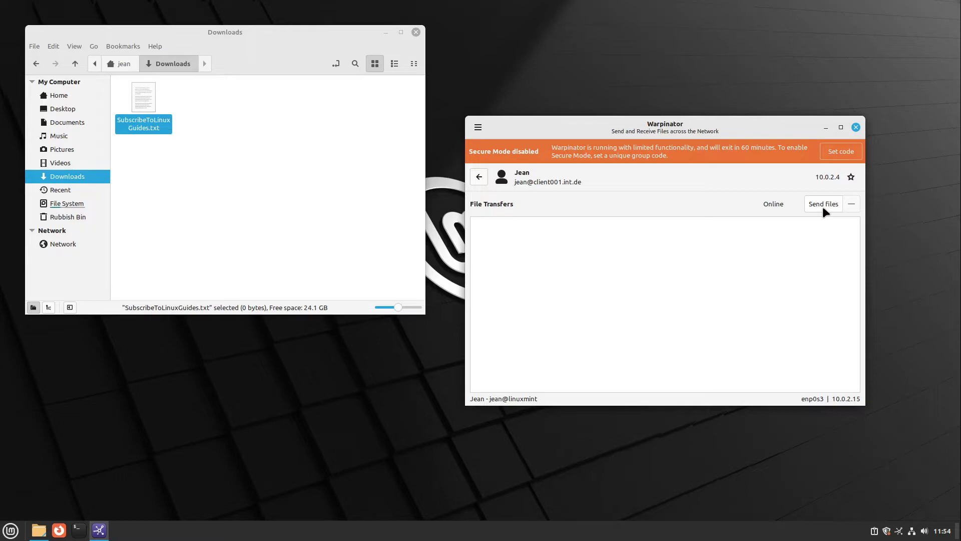
Drag SubscribeToLinuxGuides.txt into Warpinator and accept it on Zorin OS.
left_click_drag(142, 97, 607, 284)
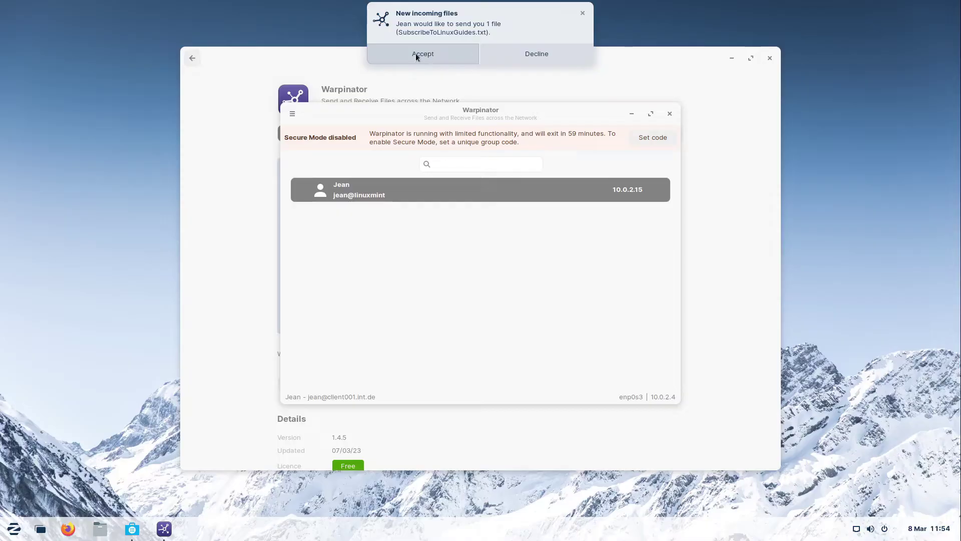
left_click(421, 55)
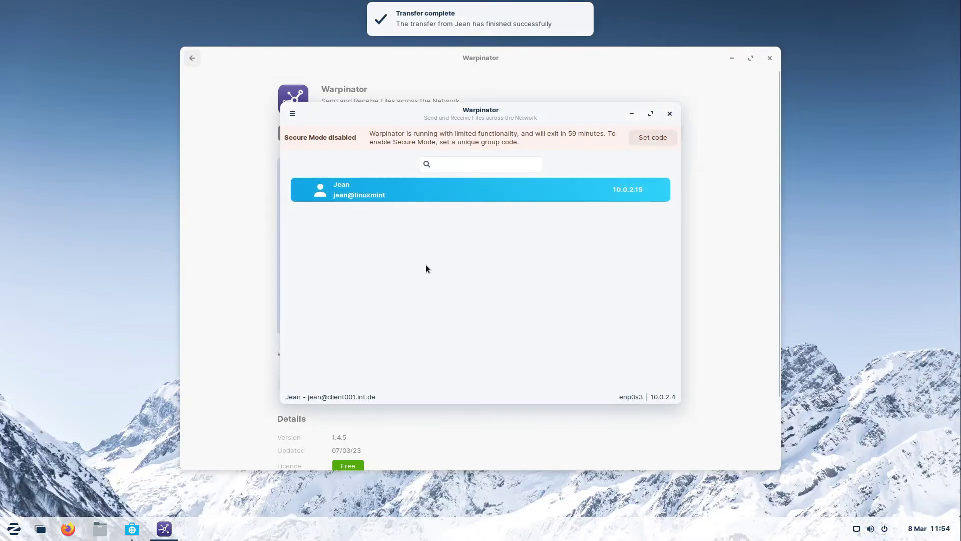
left_click(469, 196)
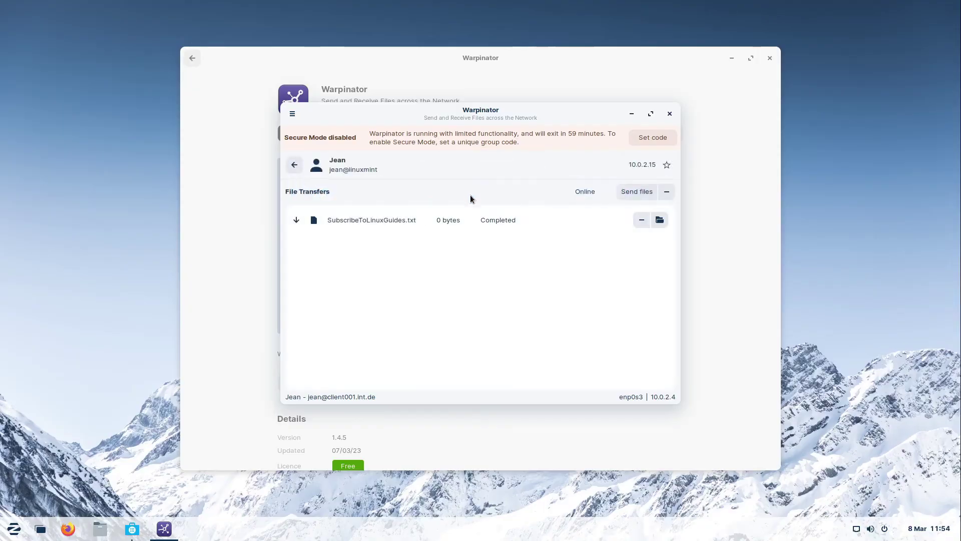
Open the folder holding the received file, go up to Home, then close the file manager.
left_click(658, 221)
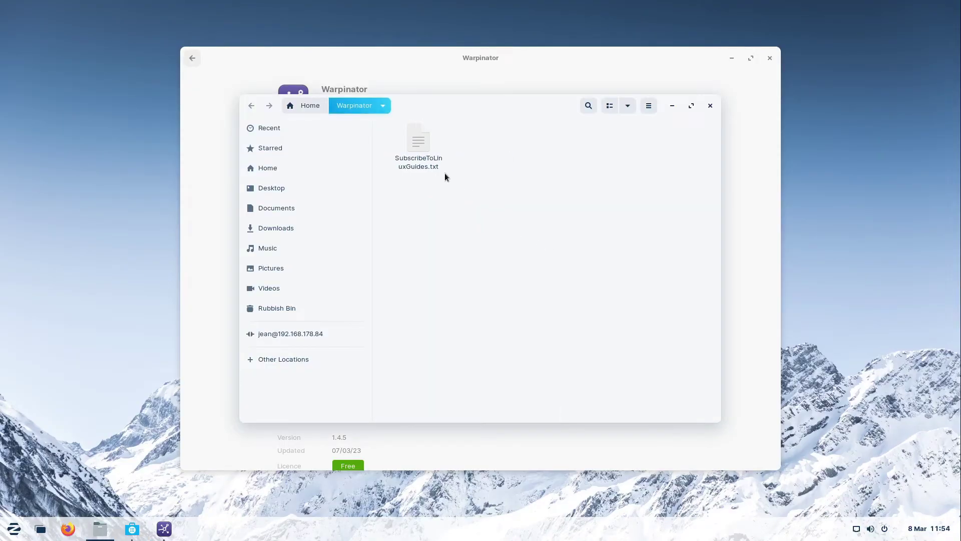
left_click(312, 106)
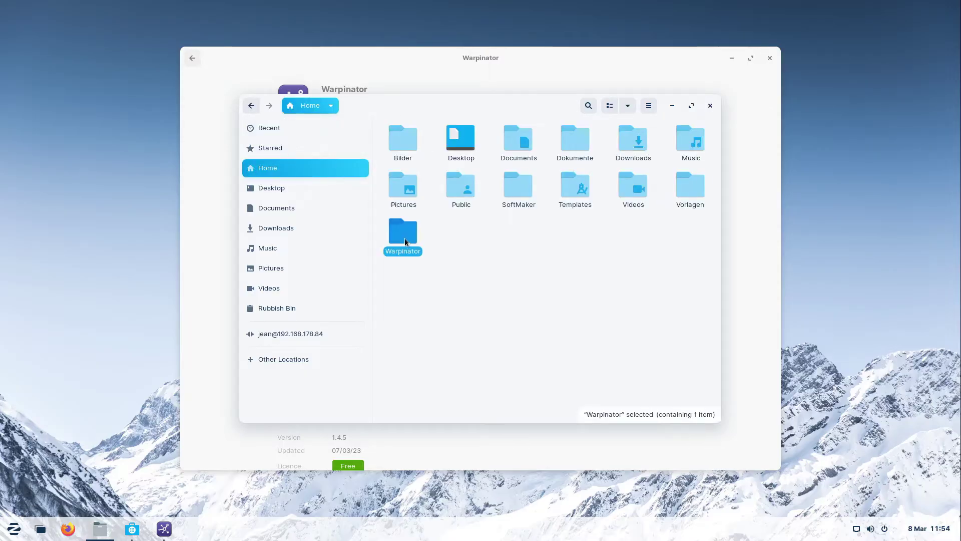
left_click(709, 106)
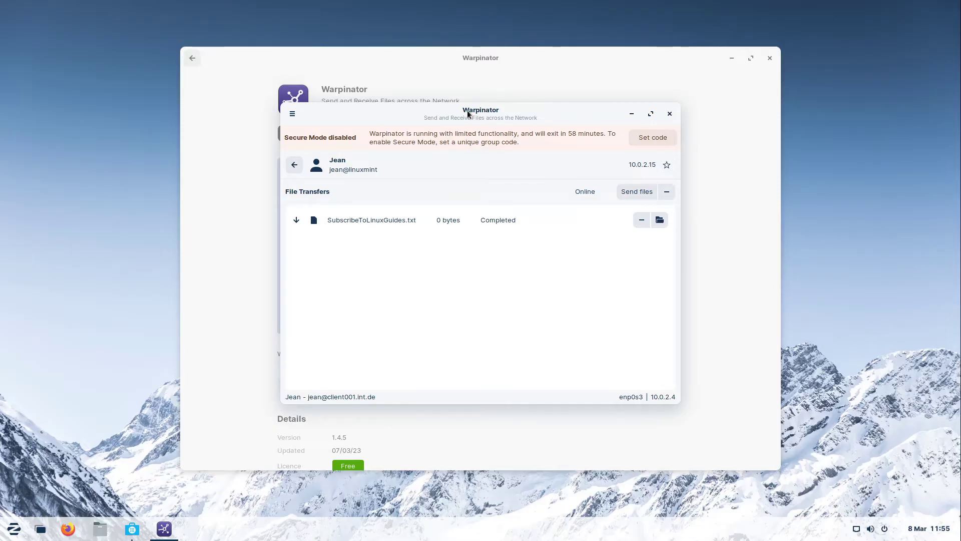
Replace the default 'Warpinator' group code with 'SubscribeToLinuxGuides' and close Preferences.
left_click(651, 140)
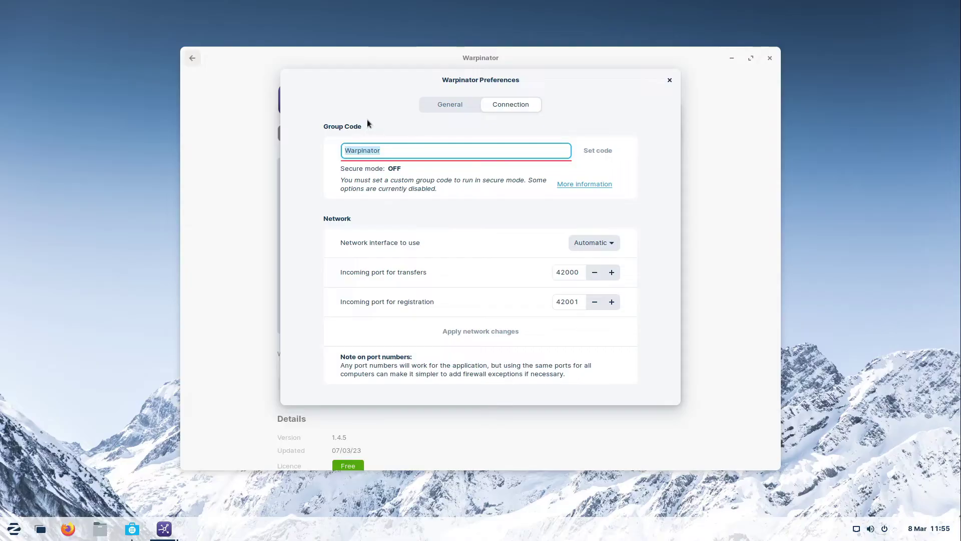
key("BackSpace")
type("Subusc")
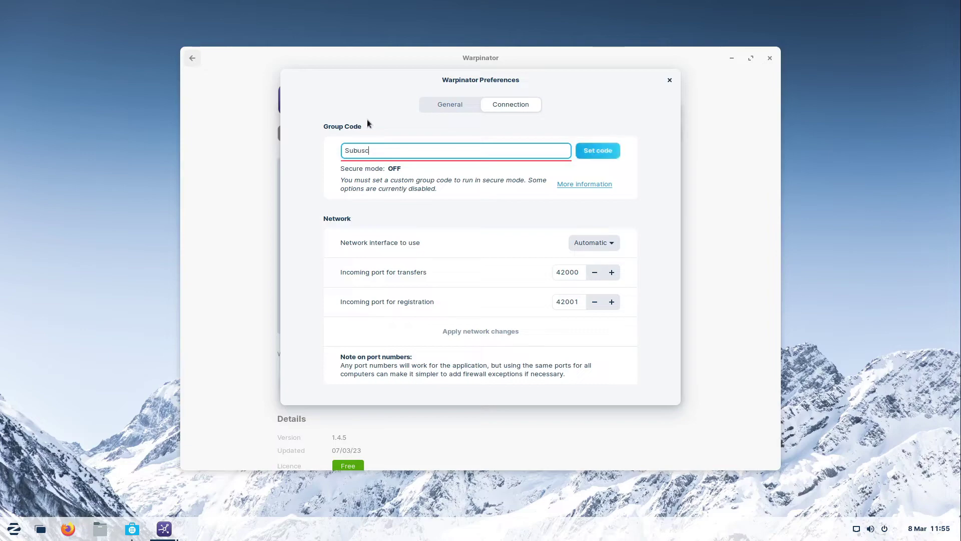
key("BackSpace")
key("BackSpace")
key("BackSpace")
type("scribeToLinuxGuides")
left_click(597, 150)
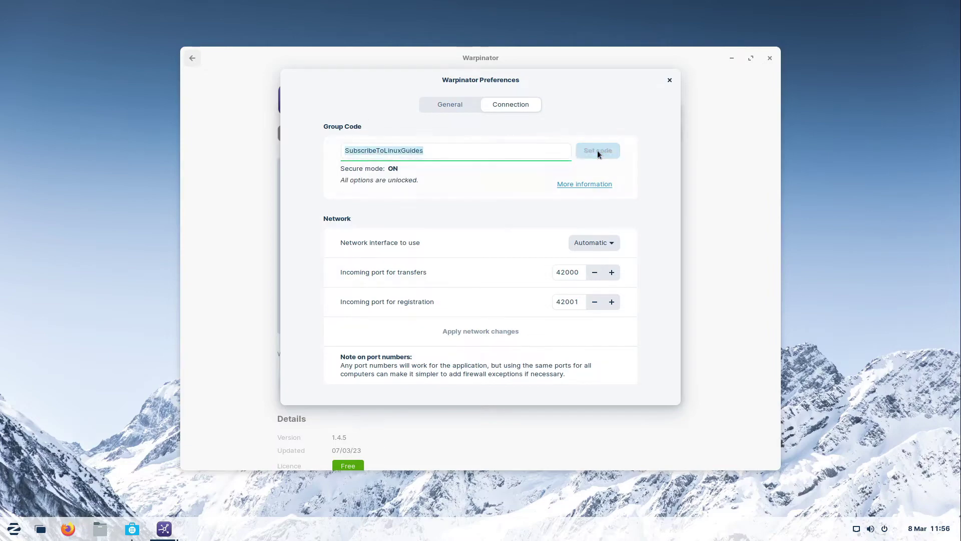
left_click(670, 81)
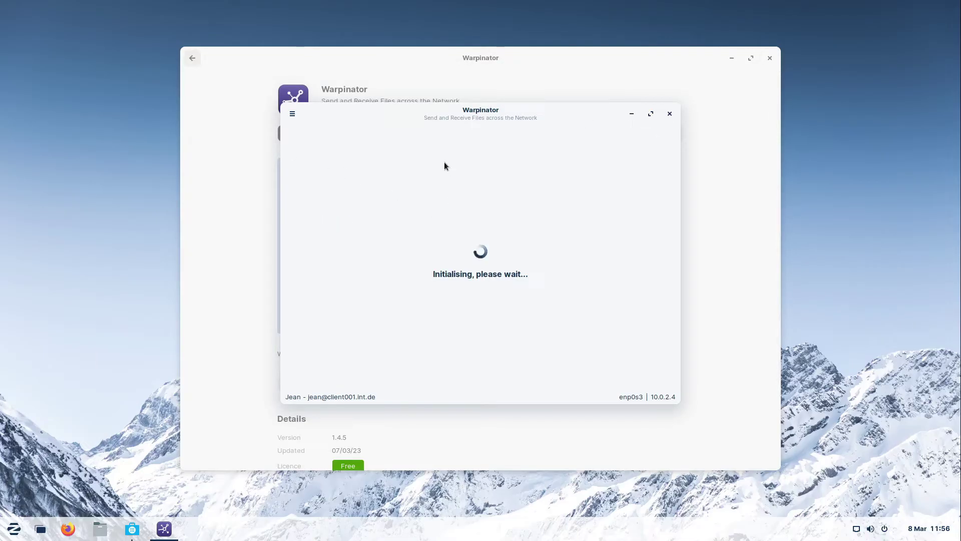
On the Mint VM, paste the same group code into Warpinator Preferences, apply it, and close Preferences.
key("super+Tab")
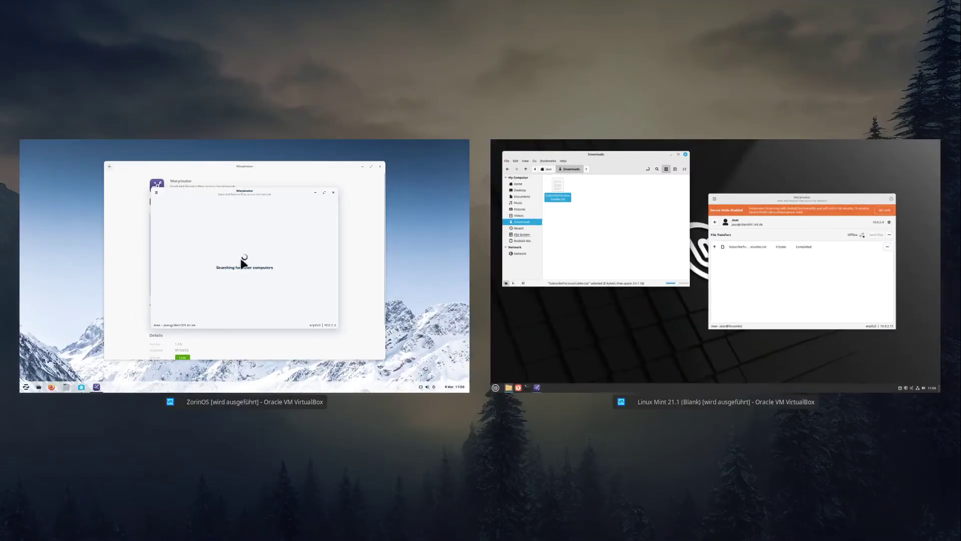
left_click(602, 317)
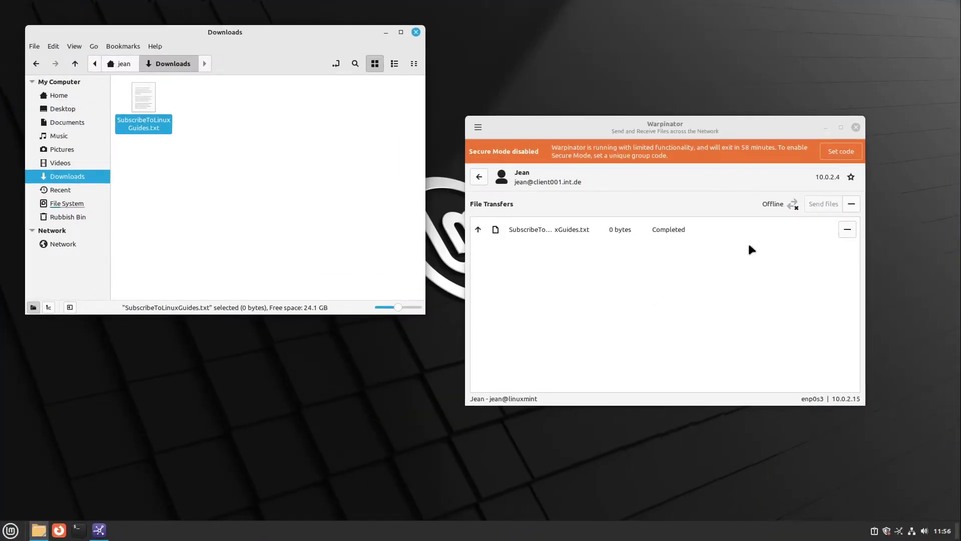
left_click(842, 152)
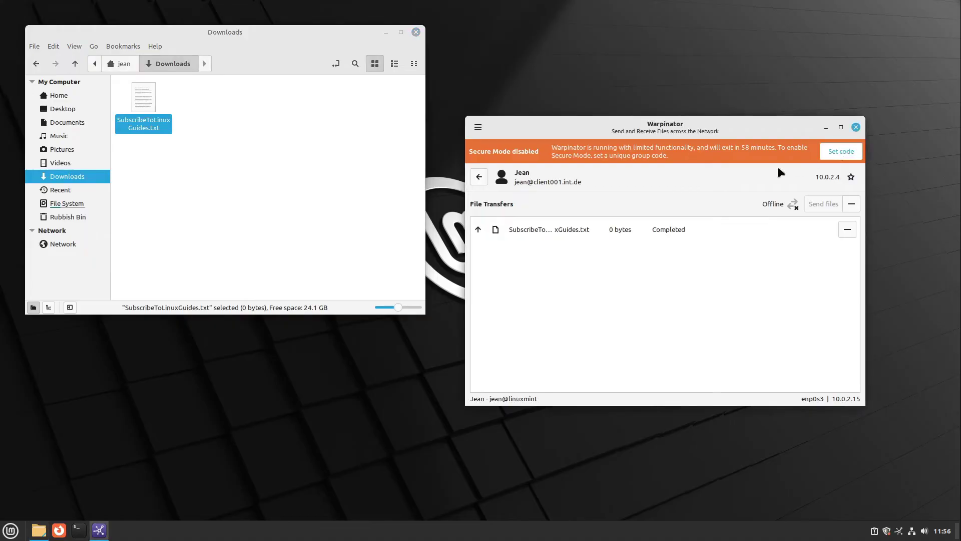
left_click_drag(399, 82, 728, 133)
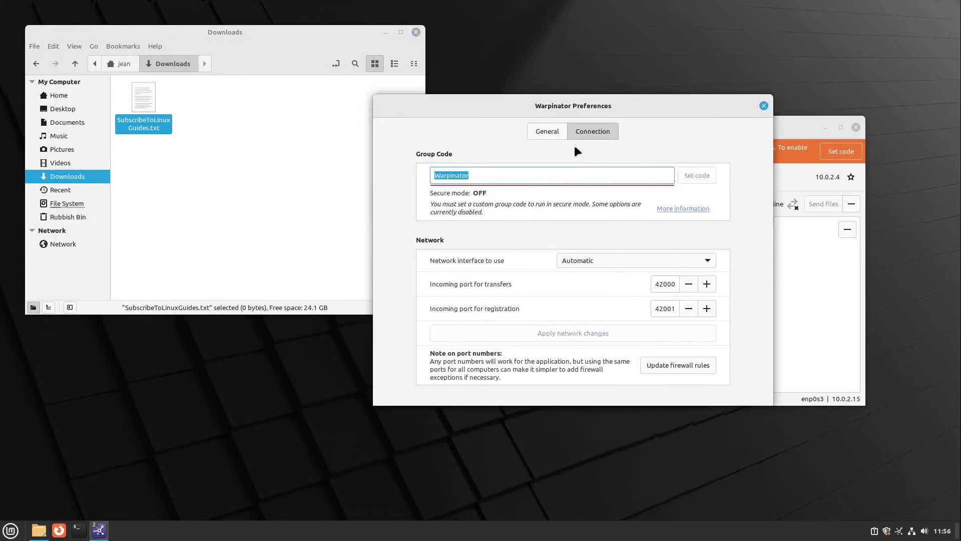
type("SubscribeToLinuxGuides")
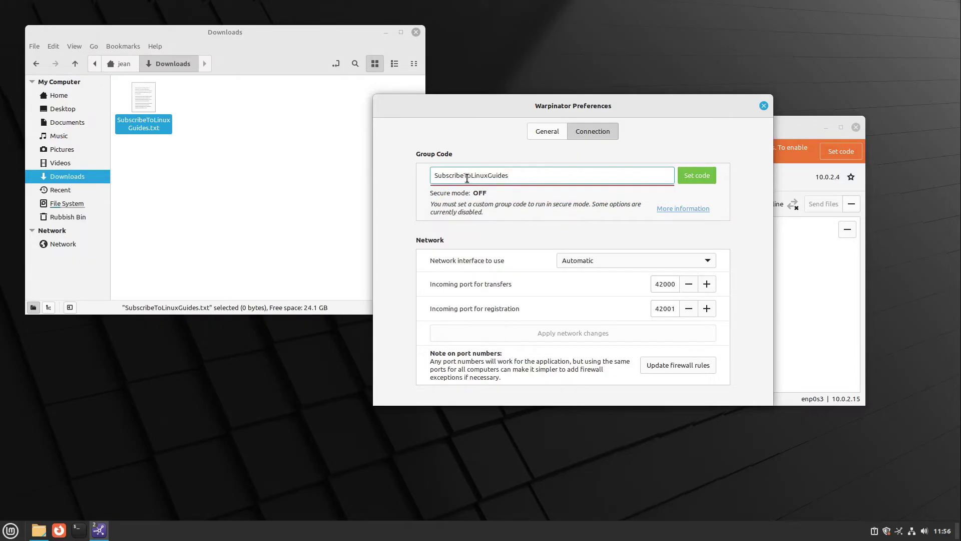
left_click(696, 176)
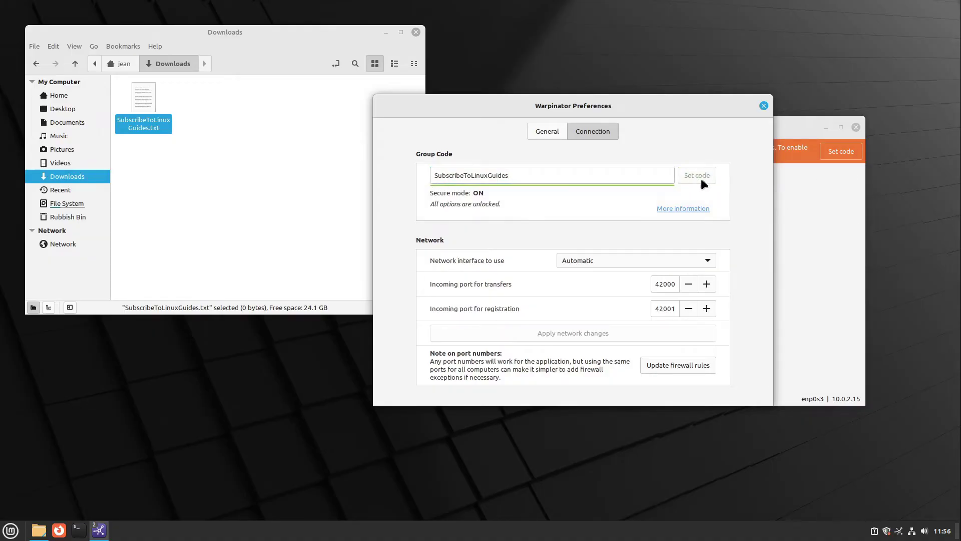
left_click(761, 106)
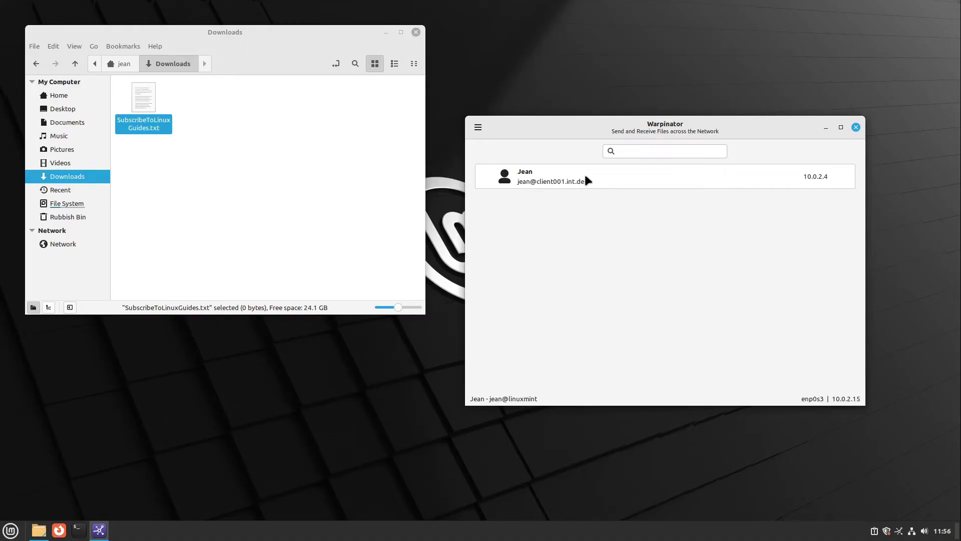
Close the Downloads window and quit Warpinator from its main menu.
left_click(416, 32)
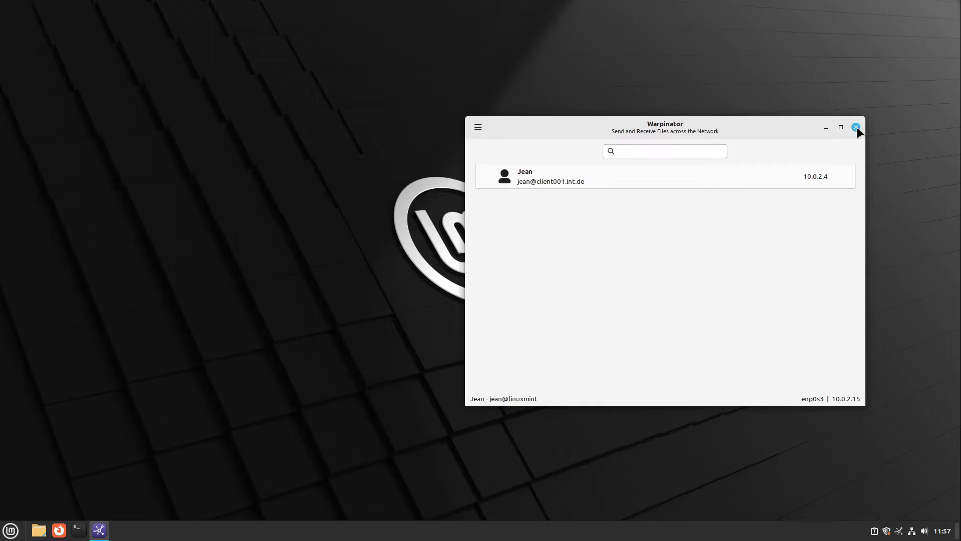
left_click(476, 130)
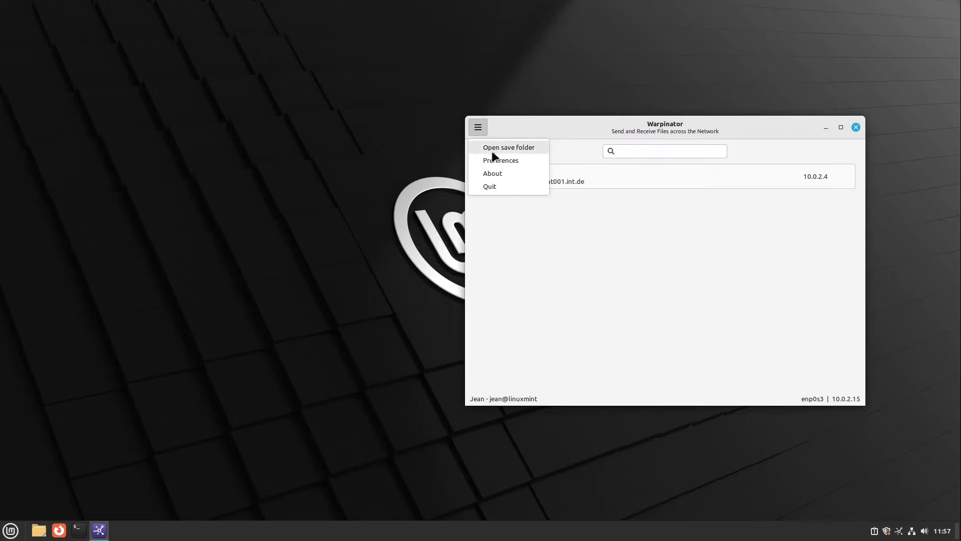
left_click(497, 185)
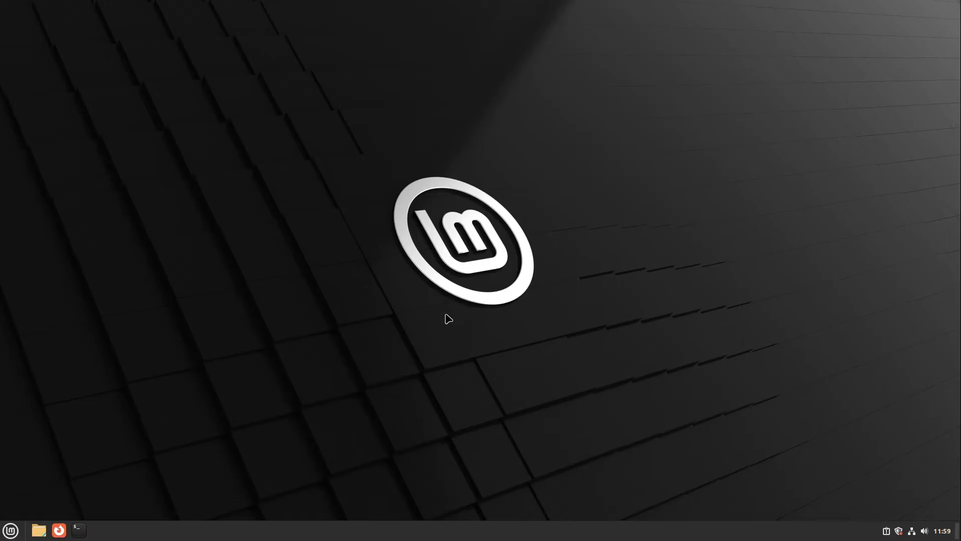
Launch Firewall Configuration by searching 'fire' and authenticate with the password.
left_click(14, 535)
type("fire")
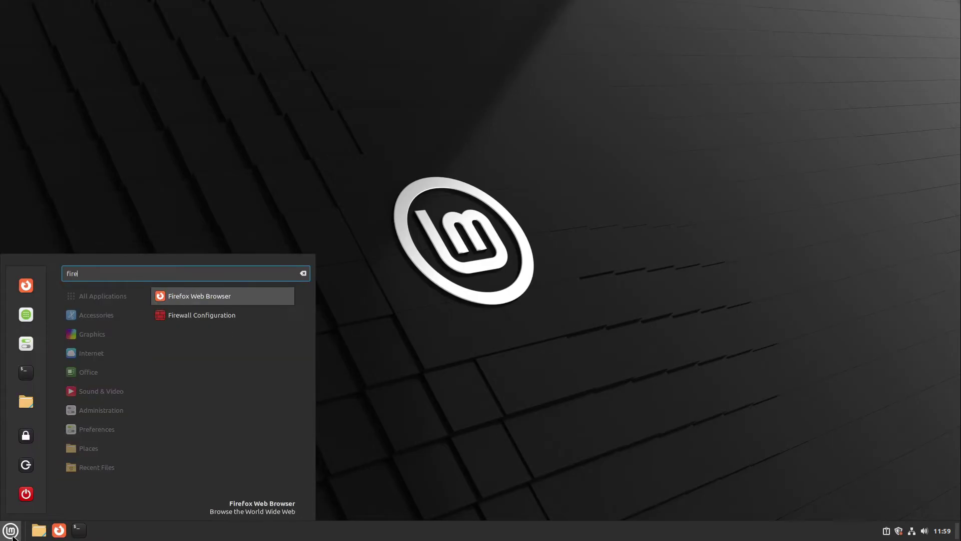
left_click(261, 323)
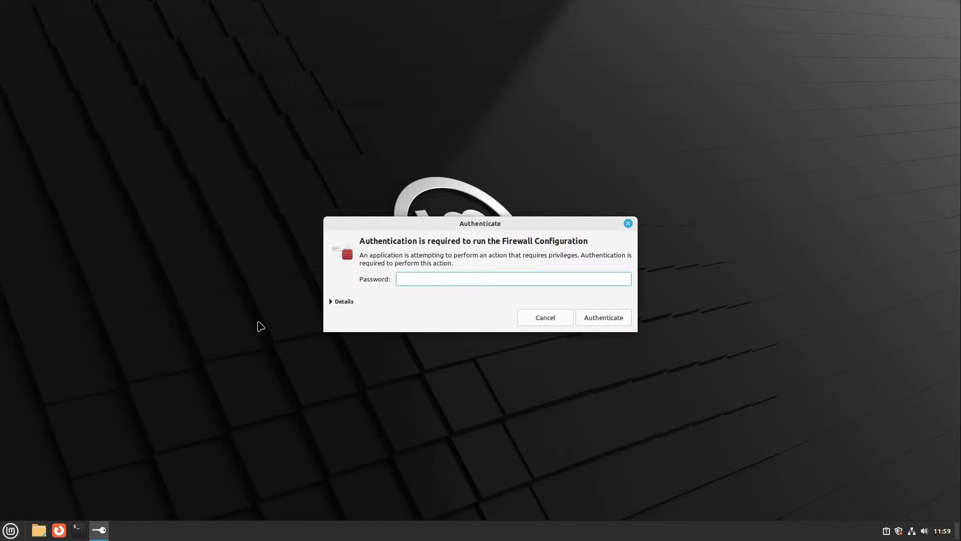
type("********")
key("Return")
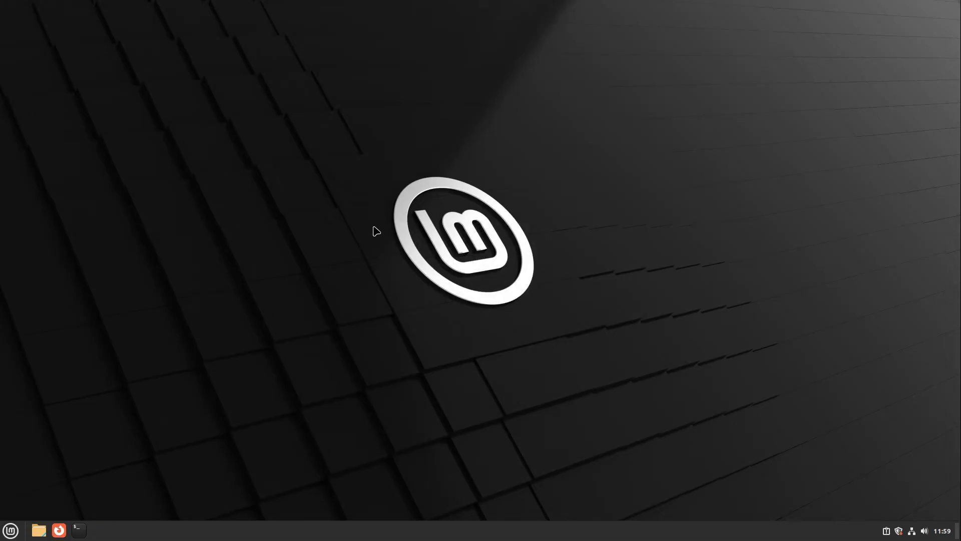
Switch the firewall Status on and show its empty Rules list.
left_click_drag(538, 189, 526, 110)
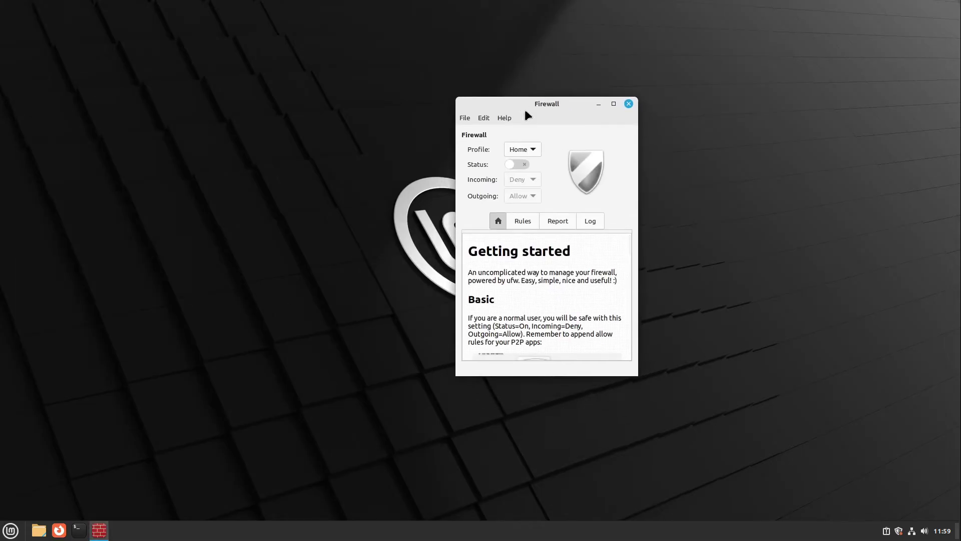
left_click(520, 164)
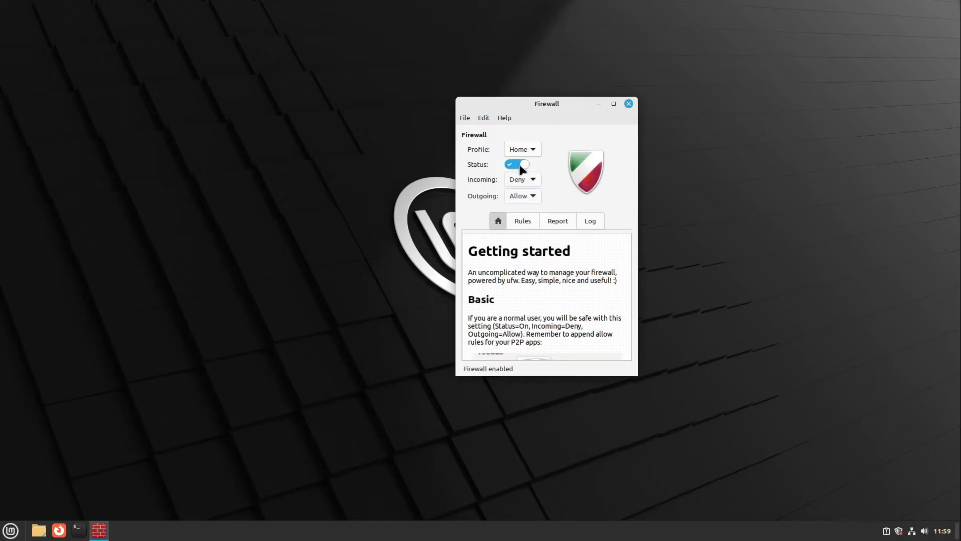
left_click(521, 220)
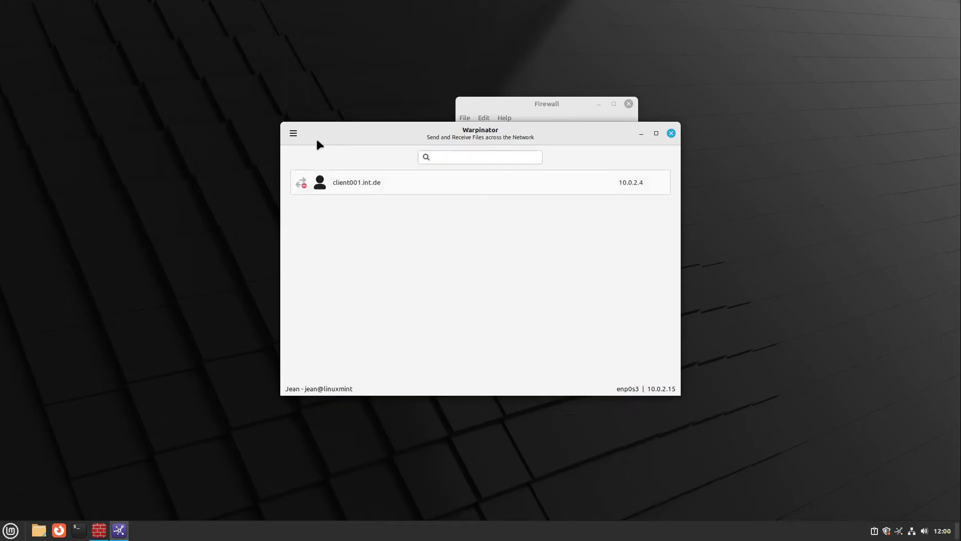
Add firewall exceptions from Warpinator's connection preferences, authenticating with the password, then close Preferences.
left_click(293, 134)
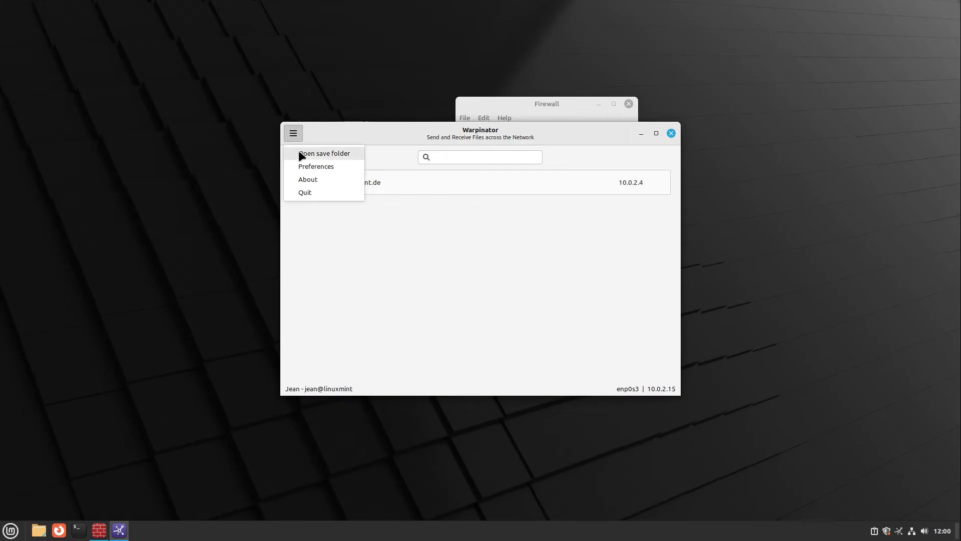
left_click(306, 170)
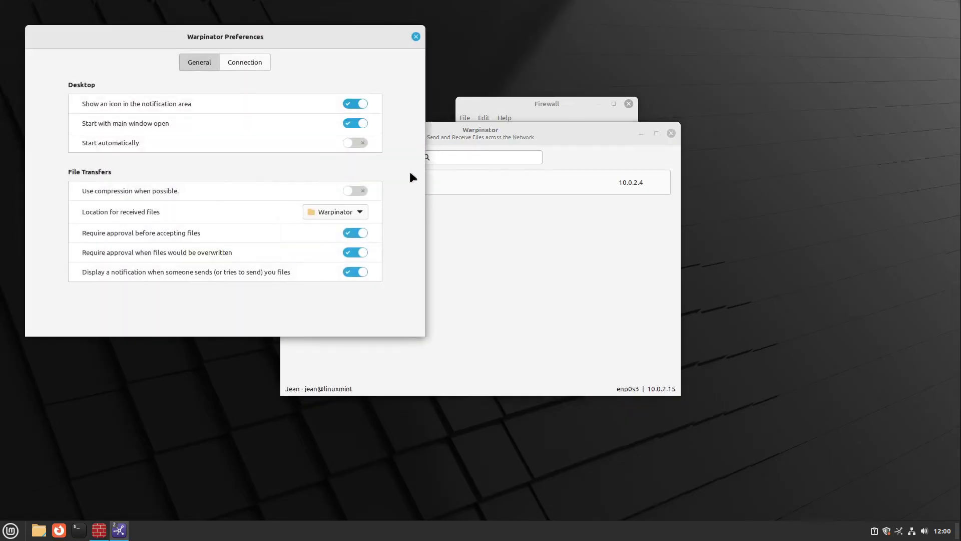
left_click(241, 65)
left_click_drag(263, 41, 508, 68)
left_click(575, 326)
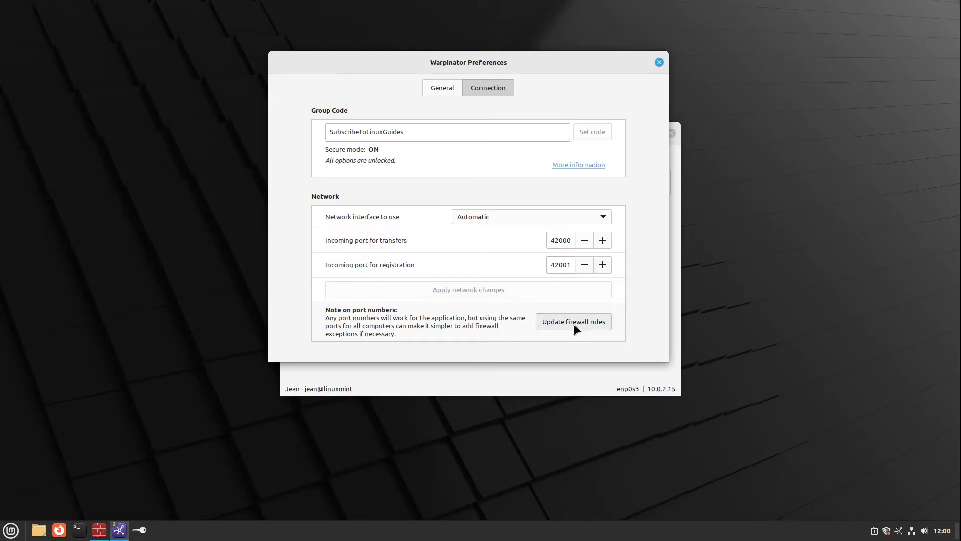
type("•••••••")
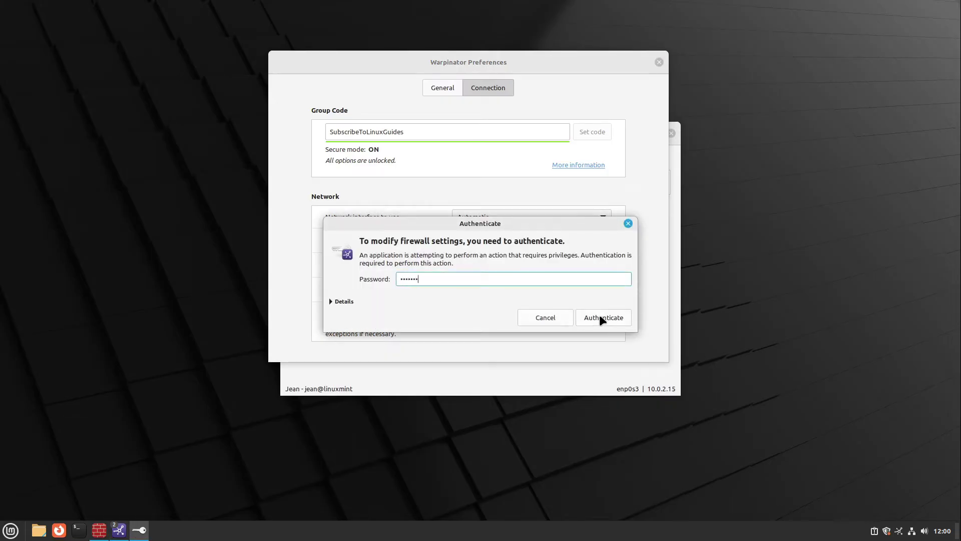
left_click(599, 314)
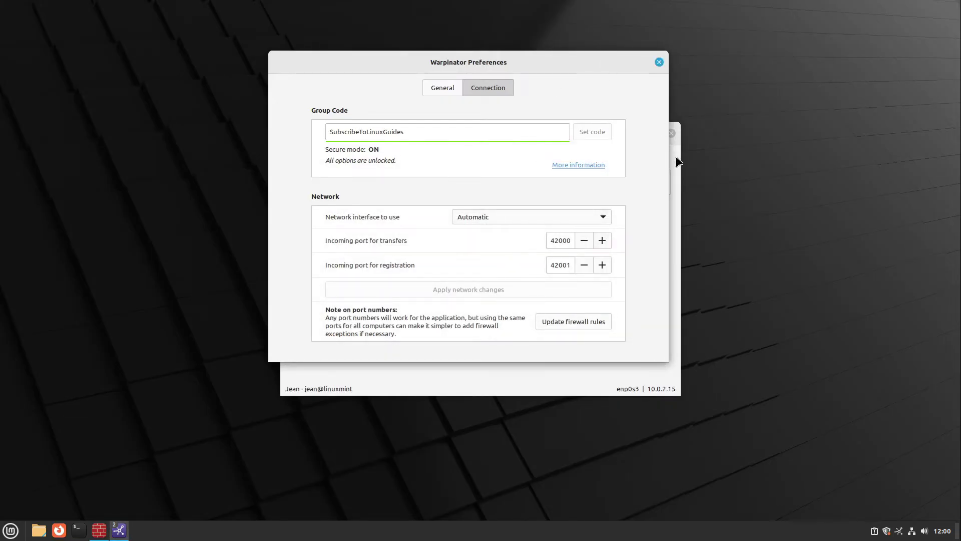
left_click(659, 62)
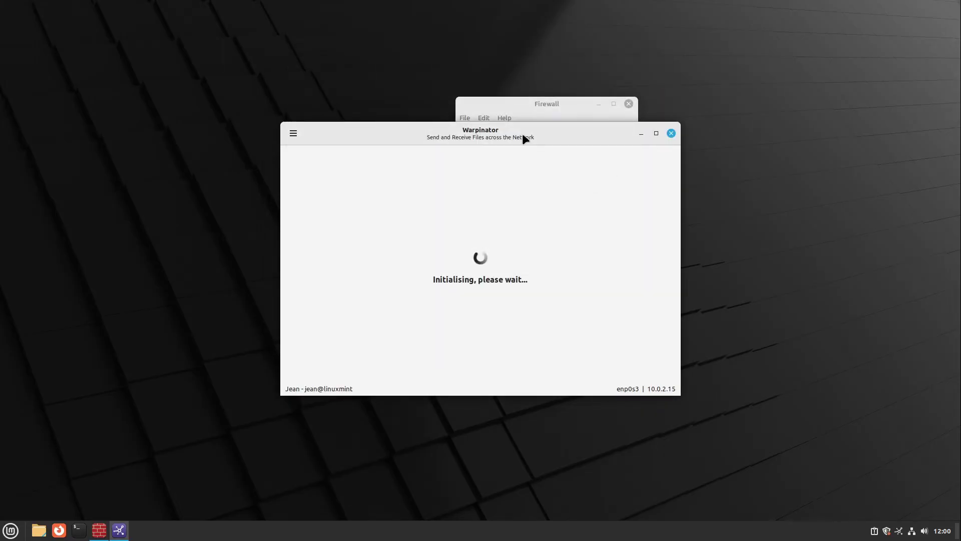
Reopen Firewall Configuration to show the four Warpinator allow rules for ports 42000 and 42001.
left_click_drag(522, 133, 532, 128)
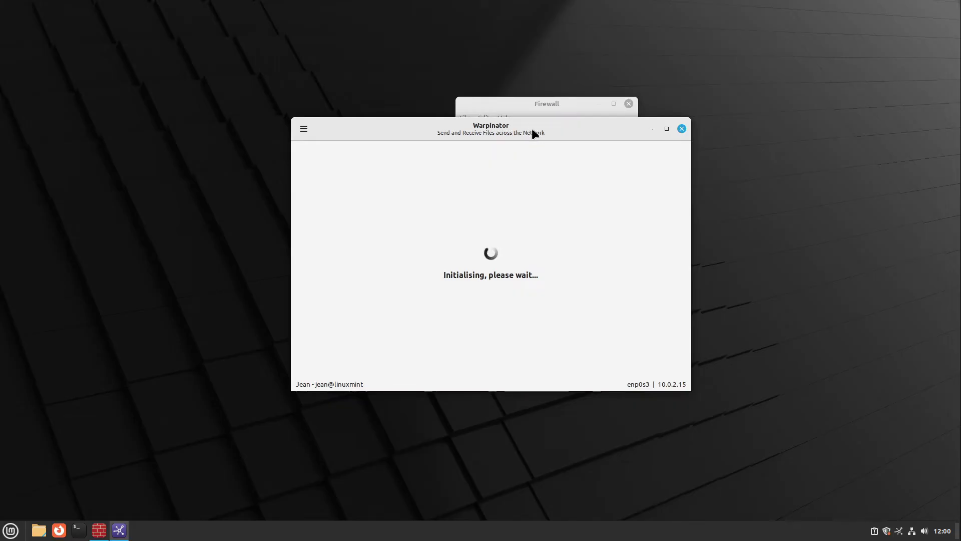
left_click(533, 104)
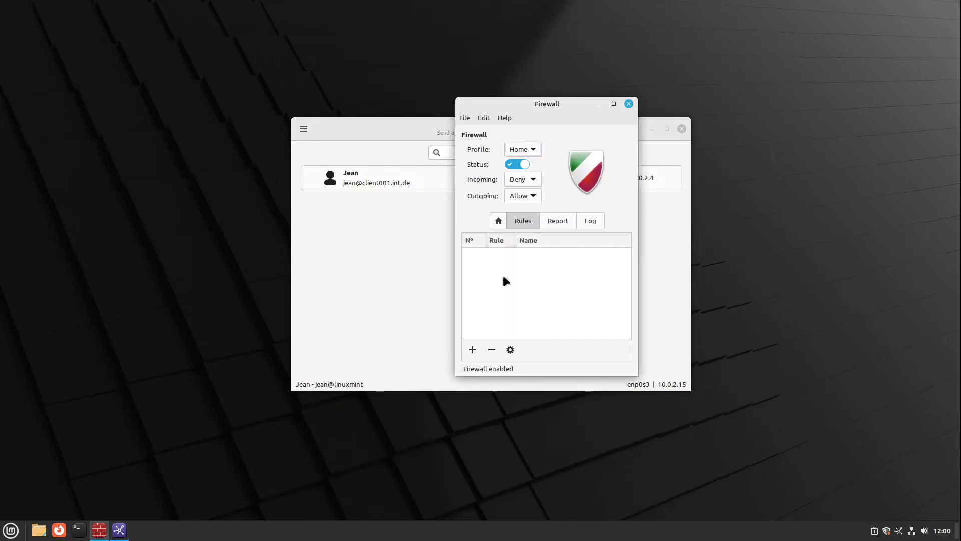
left_click(629, 105)
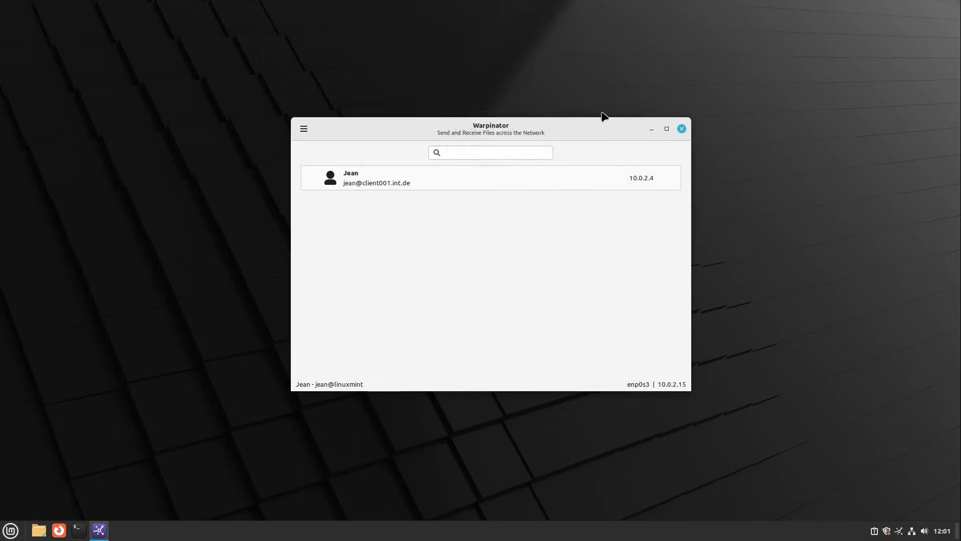
left_click(10, 532)
type("fire")
key("Down")
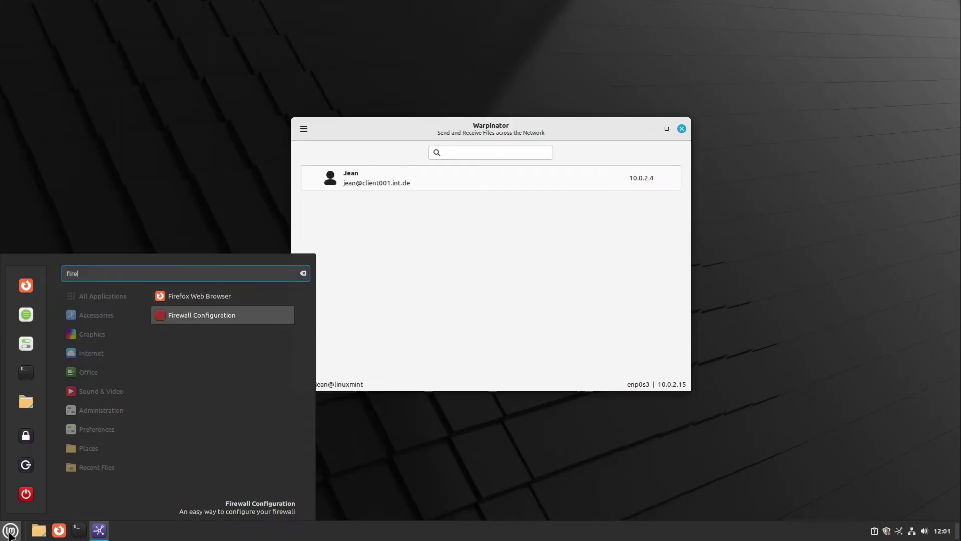
key("Return")
left_click(98, 203)
left_click_drag(212, 93, 703, 225)
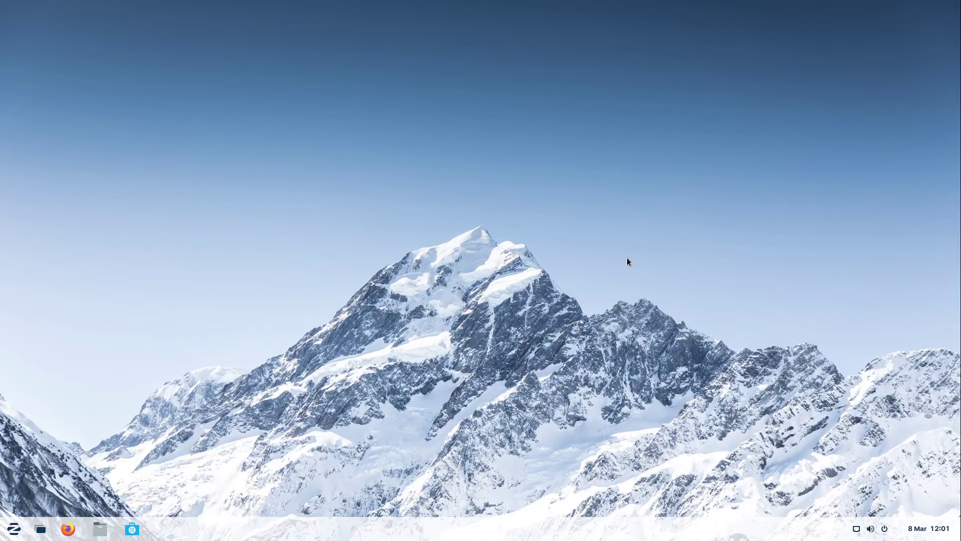
On Zorin, launch Firewall Configuration via 'fire', authenticate, and show its six rules.
key("super")
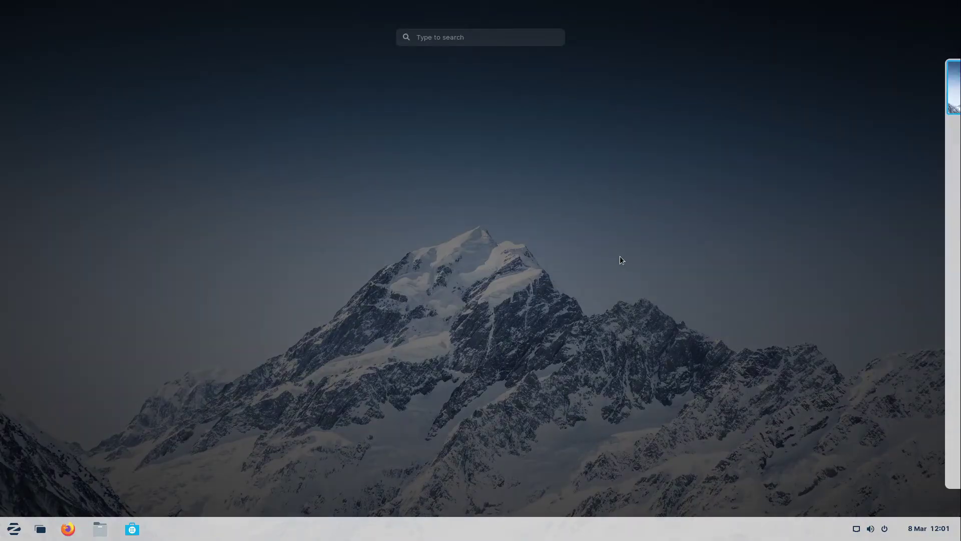
type("fire")
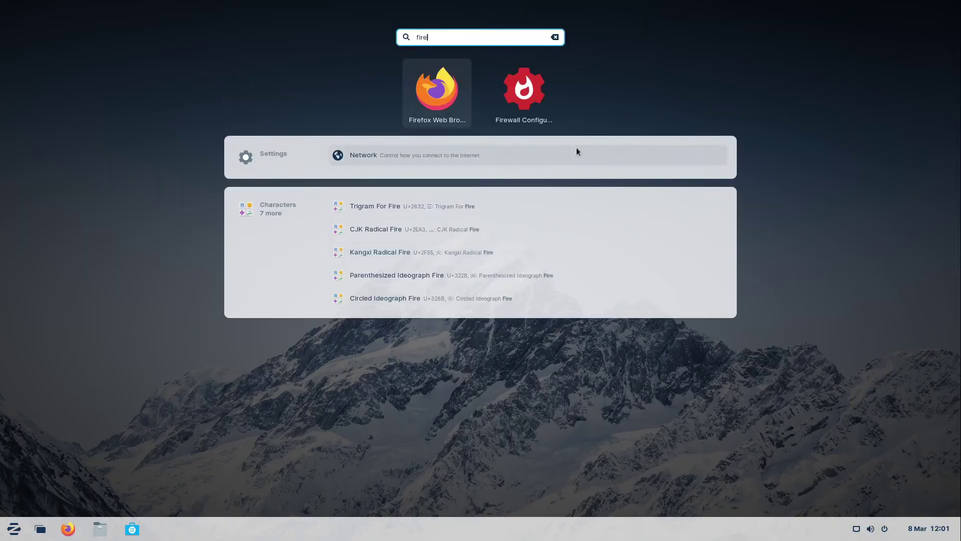
left_click(537, 92)
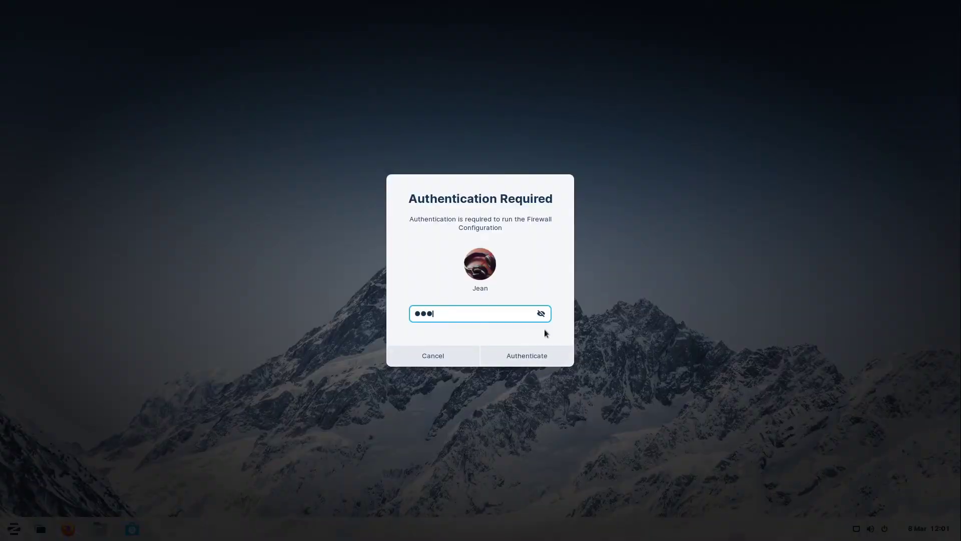
left_click(534, 356)
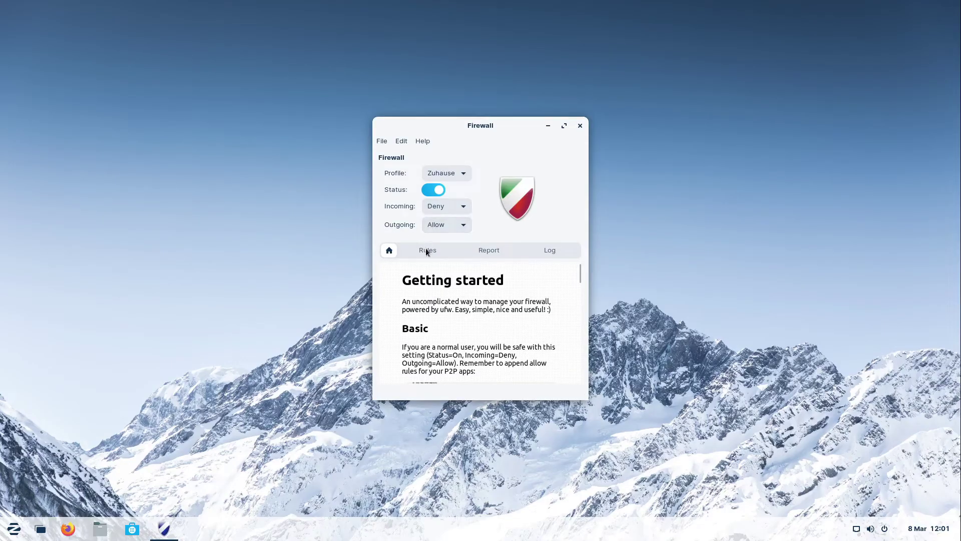
left_click(428, 251)
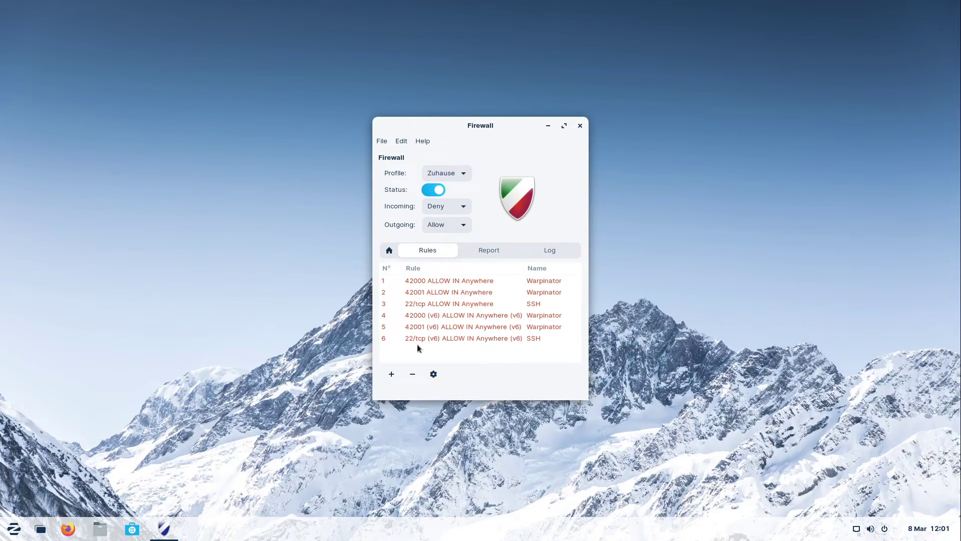
Try adding a simple firewall rule named 'Warpinator' for port 42001.
left_click(390, 379)
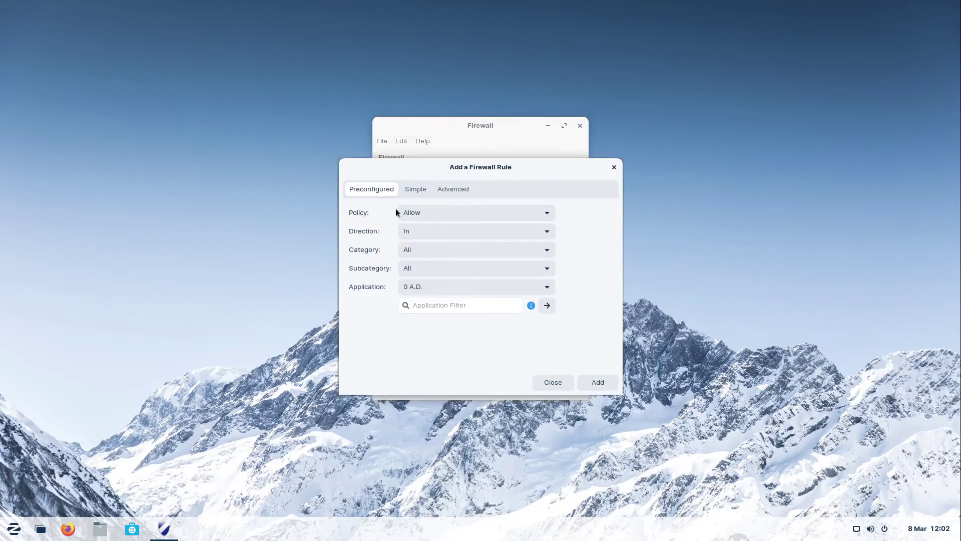
left_click(414, 190)
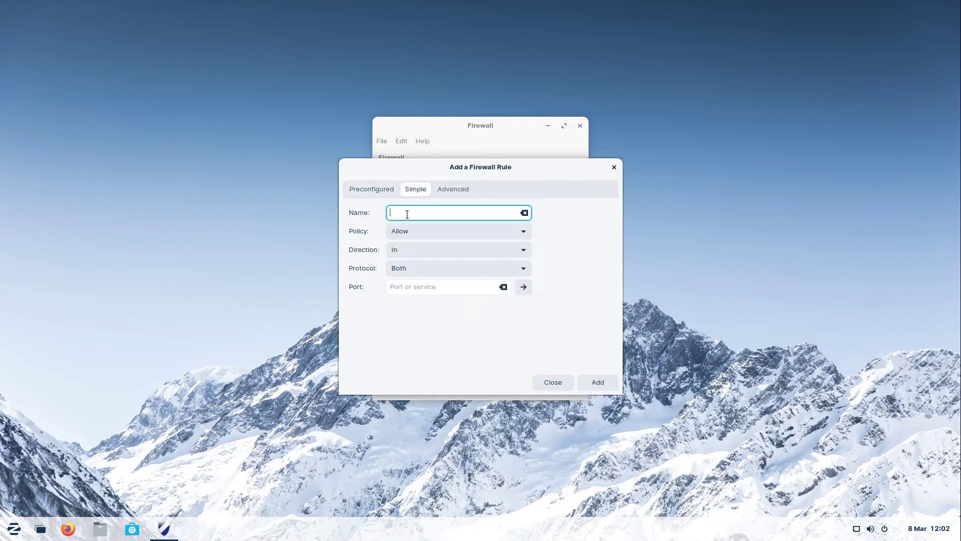
type("Warpinator")
left_click(420, 292)
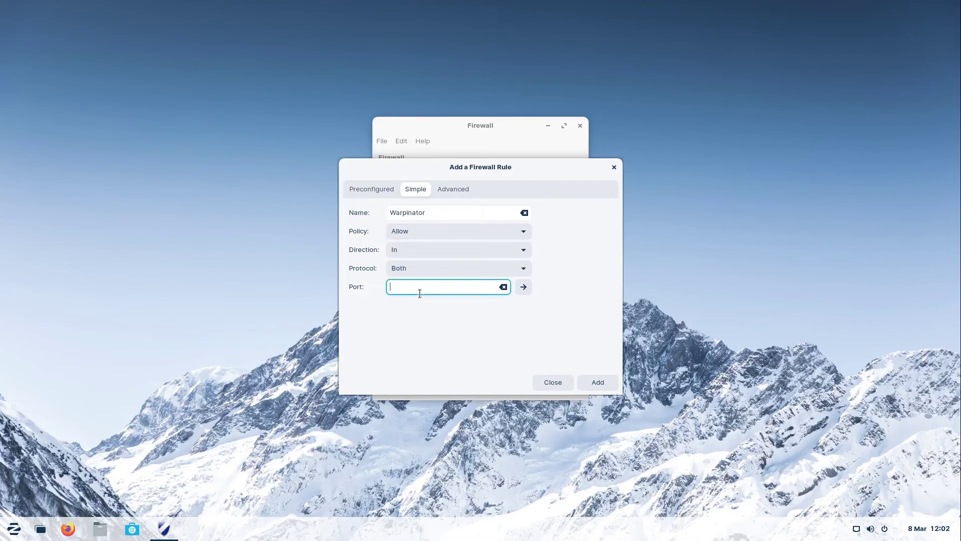
type("42001")
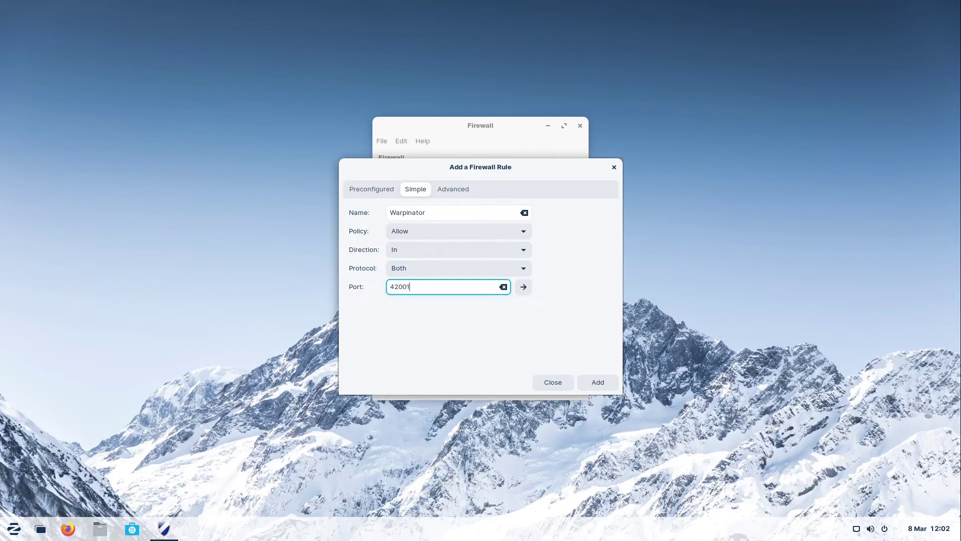
left_click(598, 383)
Change the port to 42000, then close the add-rule dialog and the firewall window.
left_click(431, 287)
key("BackSpace")
type("0")
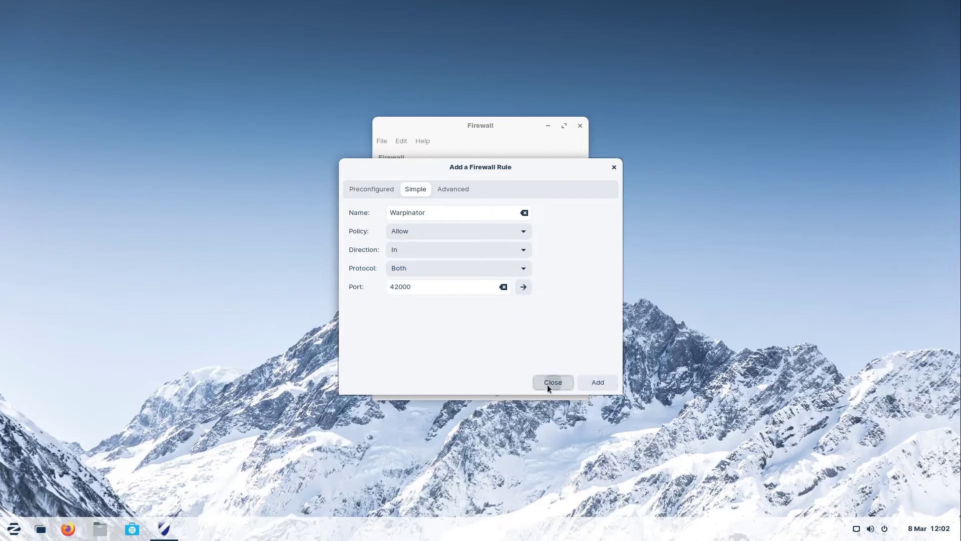
left_click(547, 384)
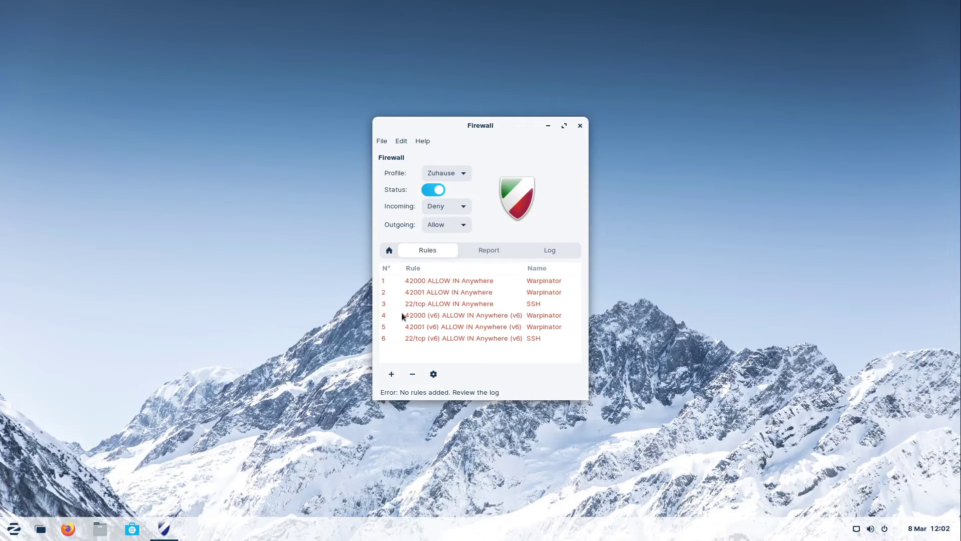
left_click(579, 126)
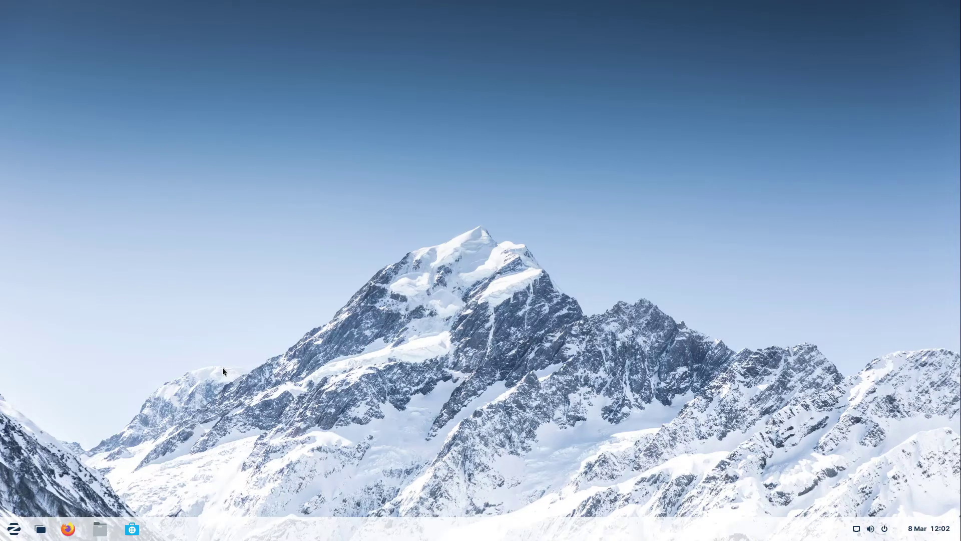
Launch Terminal from the Zorin menu and maximize it.
left_click(14, 529)
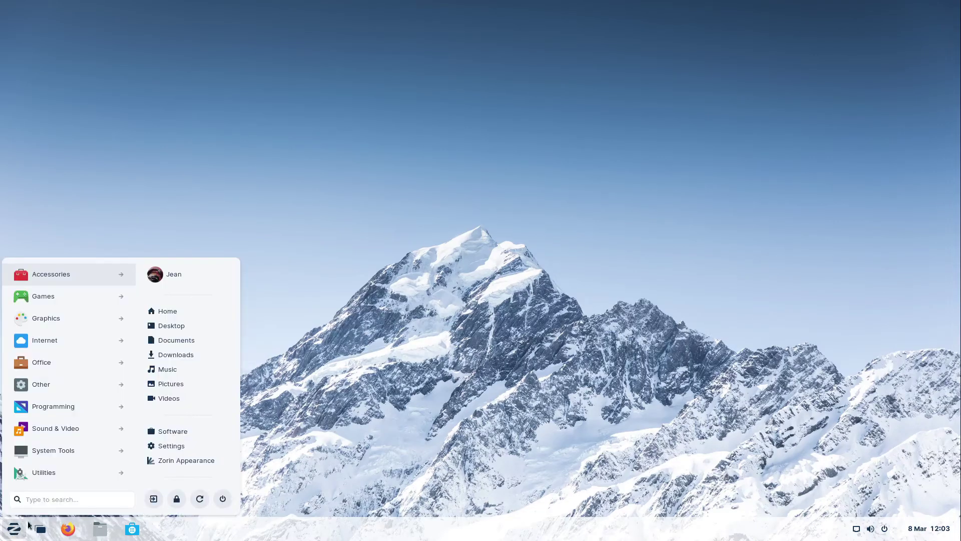
type("term")
key("Return")
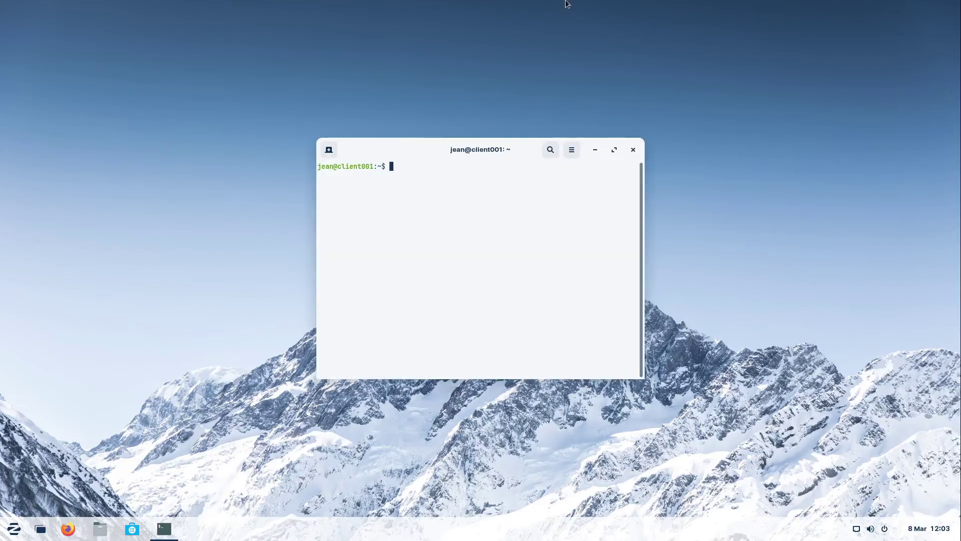
key("super+Up")
Install openssh-server with 'sudo apt install openssh-server', then close the terminal.
type("sudo apt")
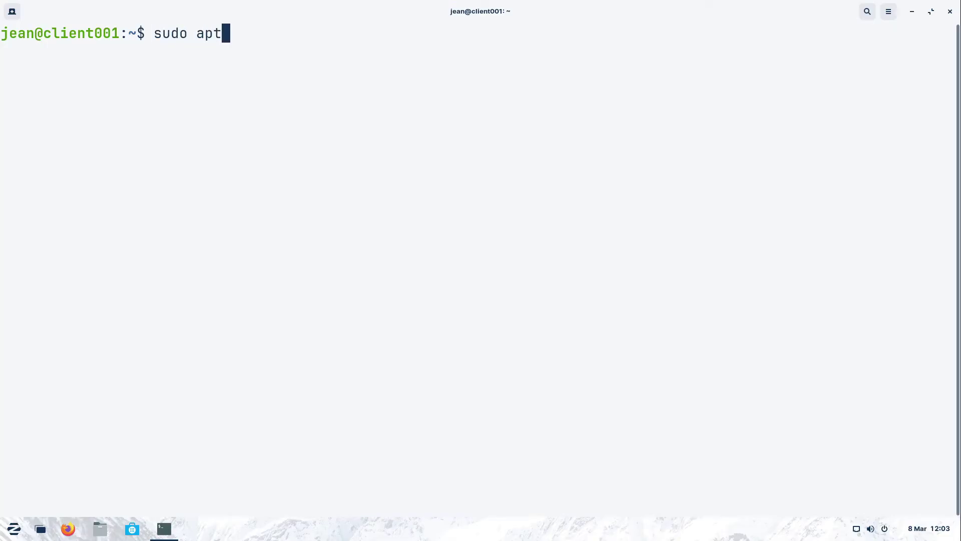
type(" install opens")
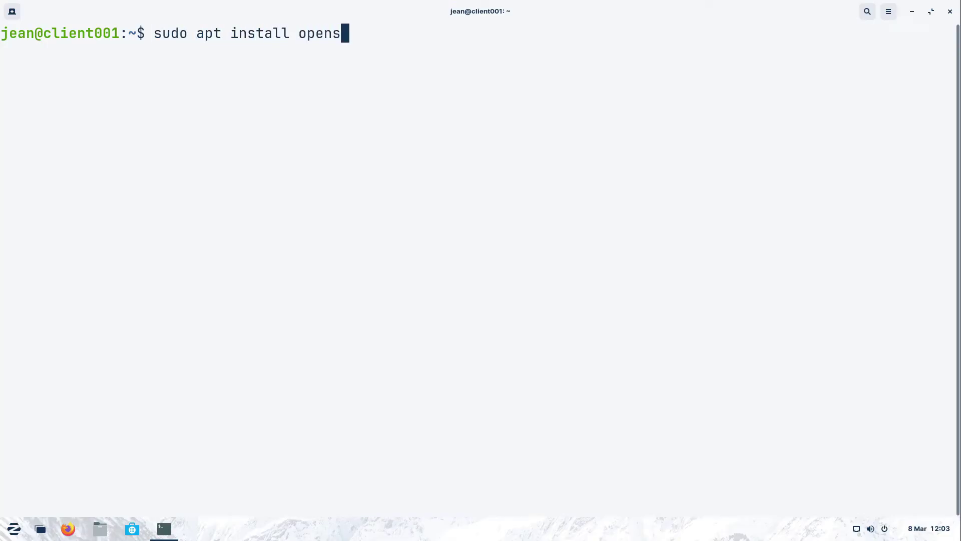
type("sh-server")
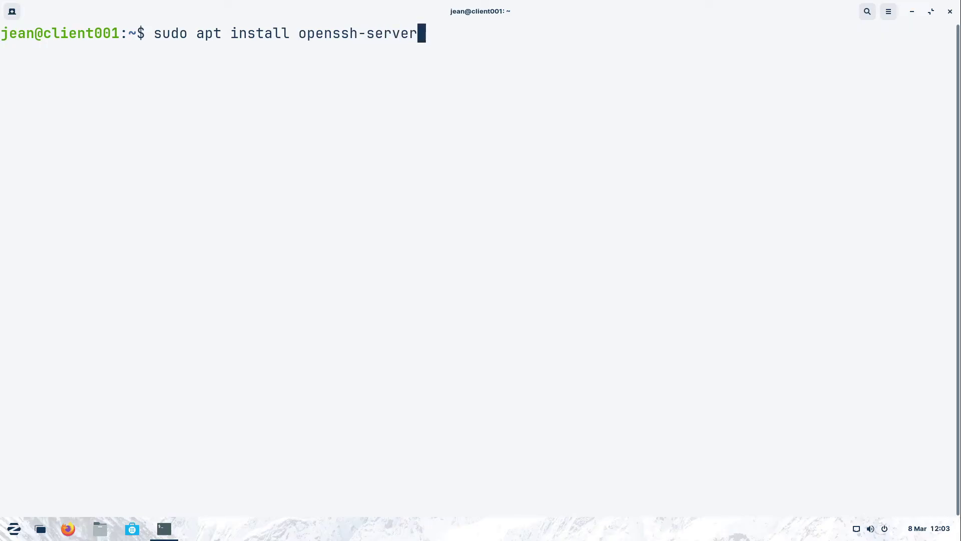
key("Return")
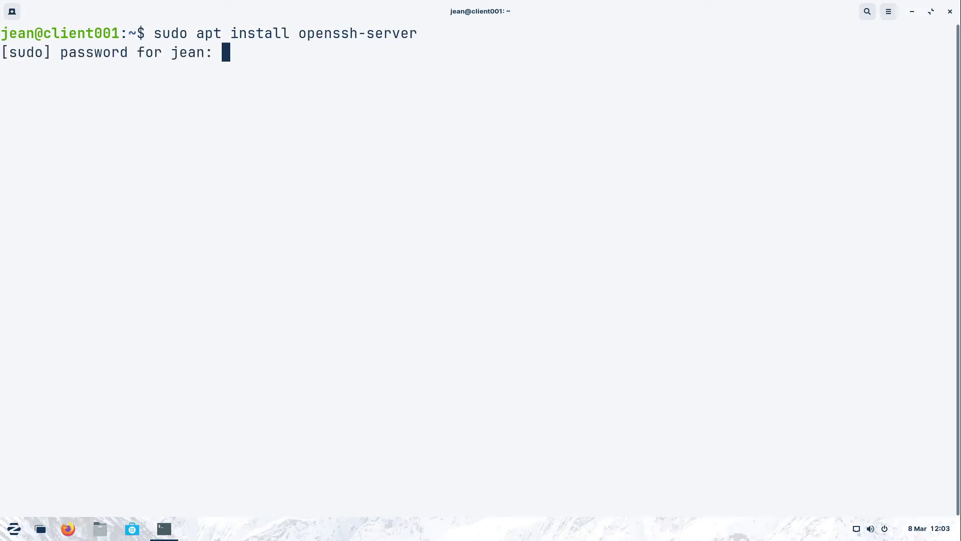
type("*********")
key("Return")
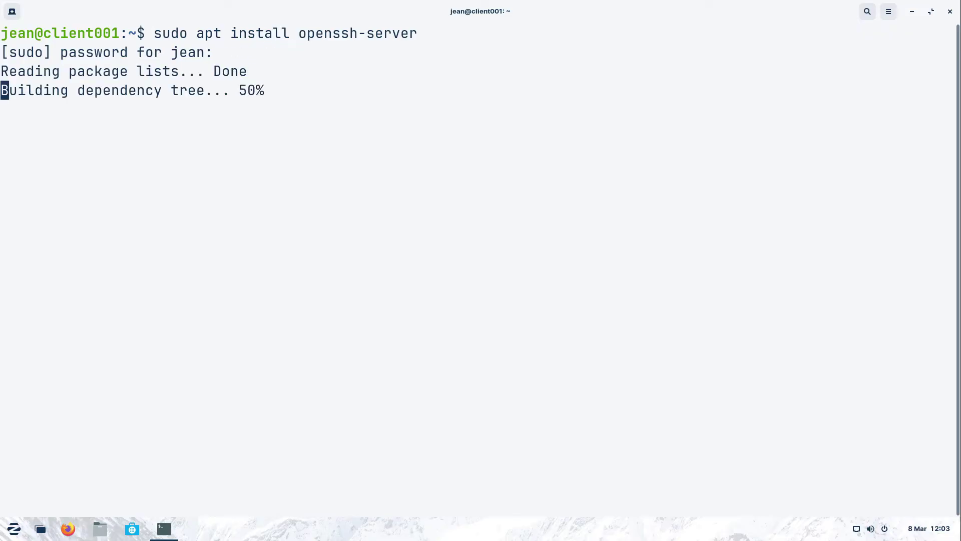
key("Return")
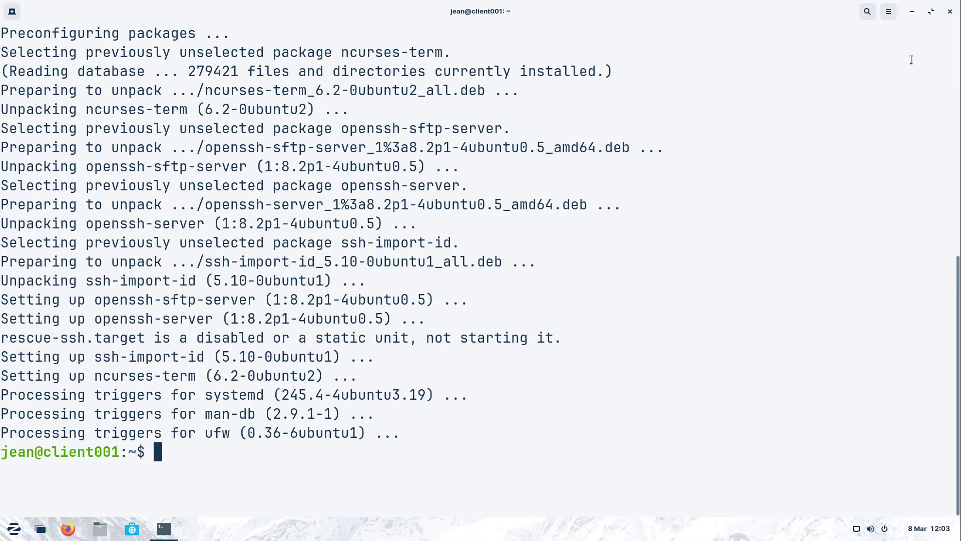
left_click(949, 11)
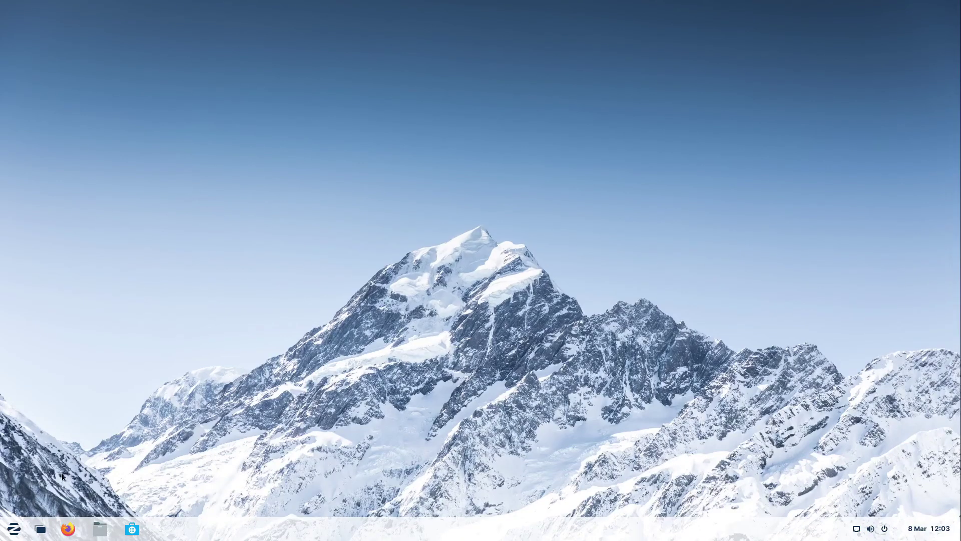
Launch Firewall Configuration on Zorin from the Activities search 'fire'.
left_click(13, 529)
type("fi")
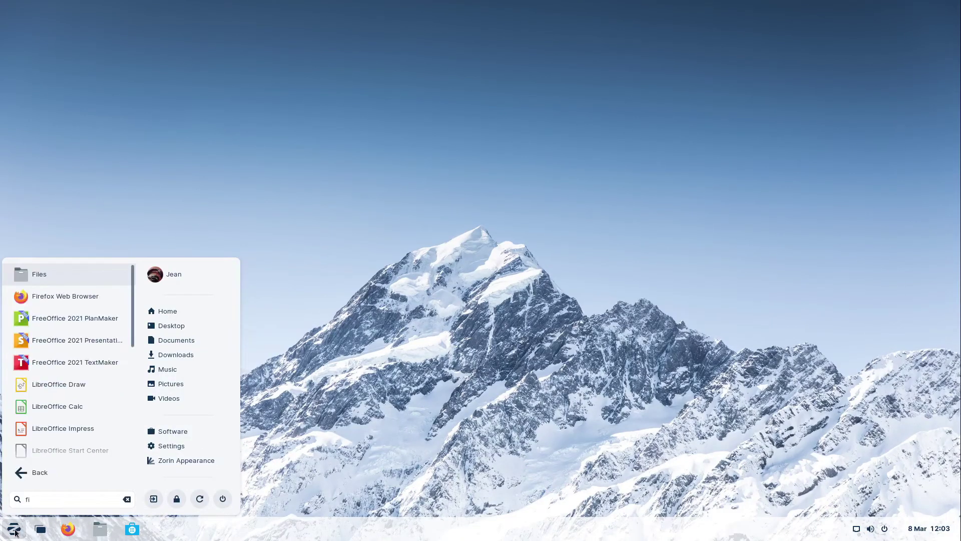
key("super")
type("fire")
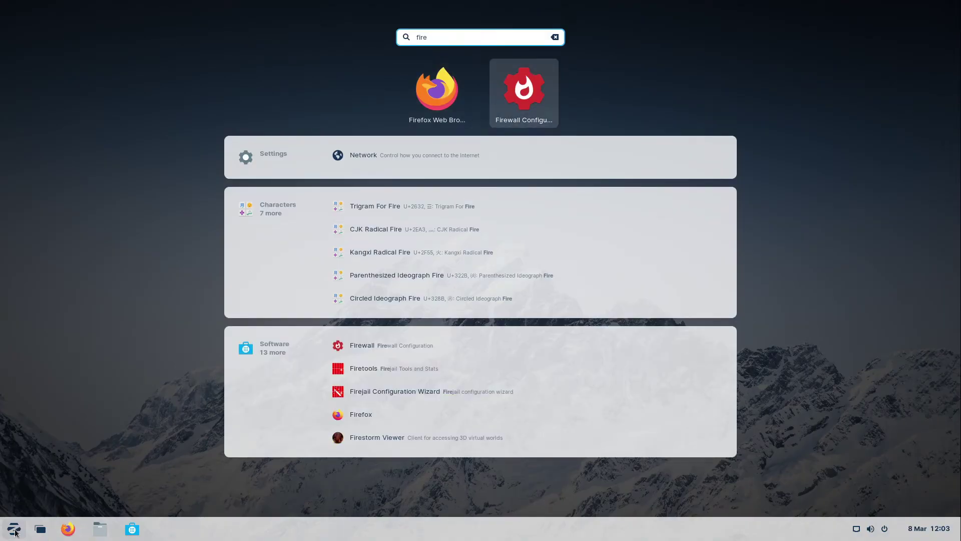
key("Return")
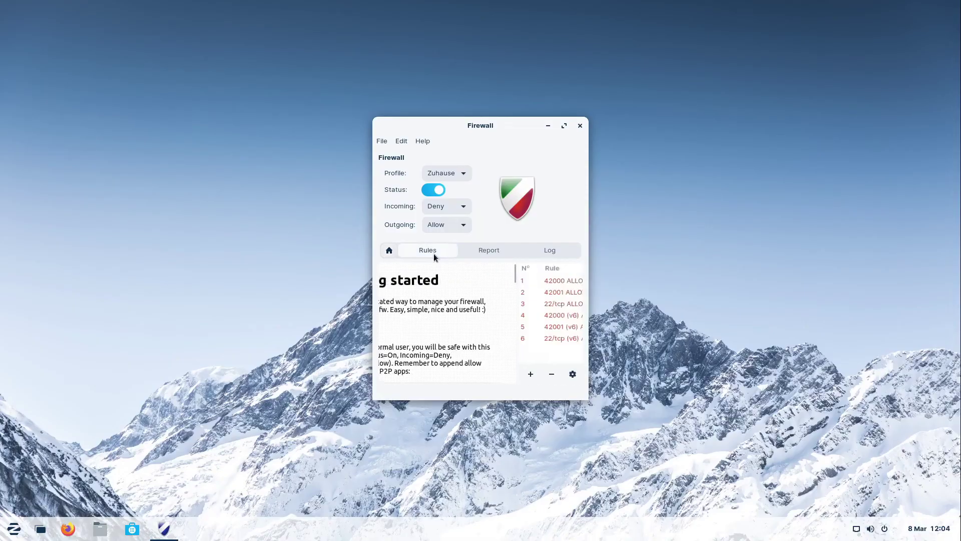
Try adding the preconfigured SSH allow rule, then dismiss the add-rule dialog.
left_click(391, 374)
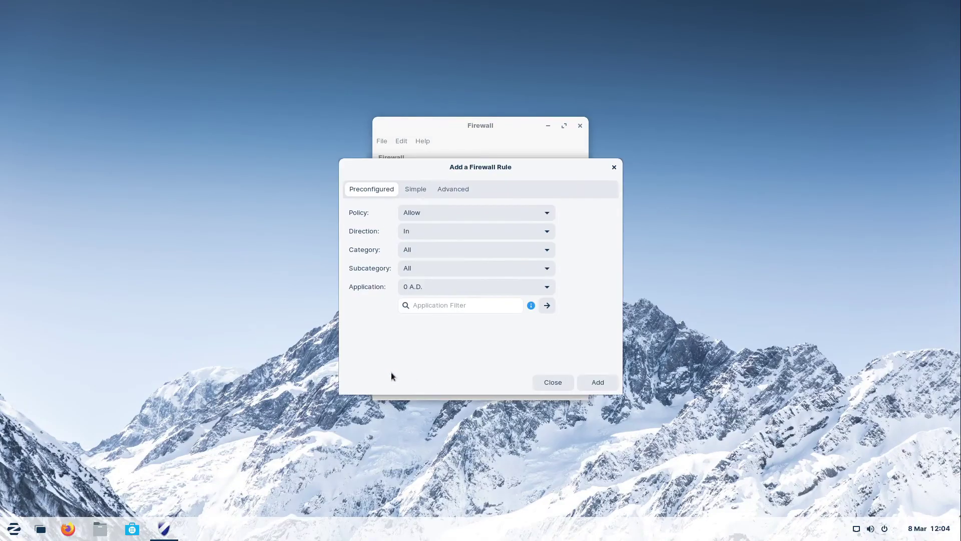
left_click(432, 305)
type("s")
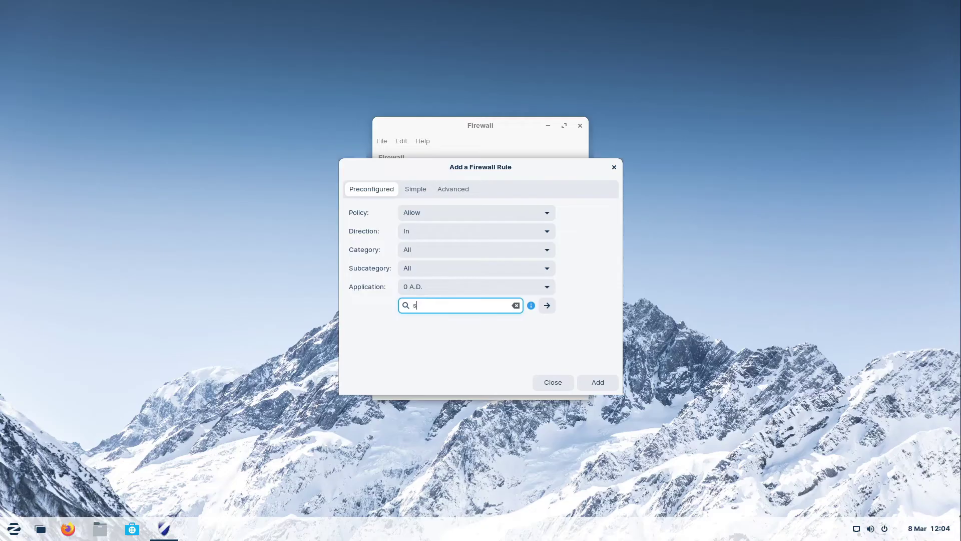
type("sh")
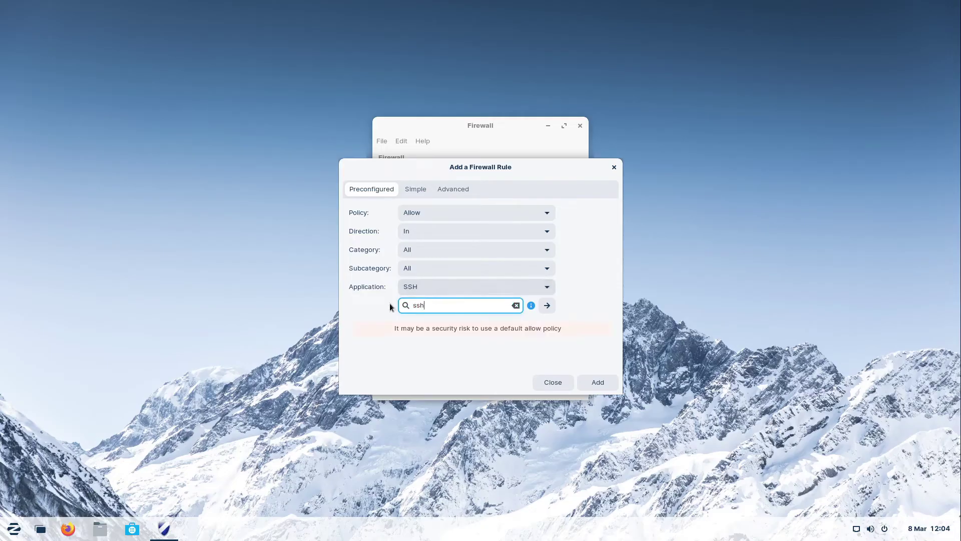
left_click(598, 382)
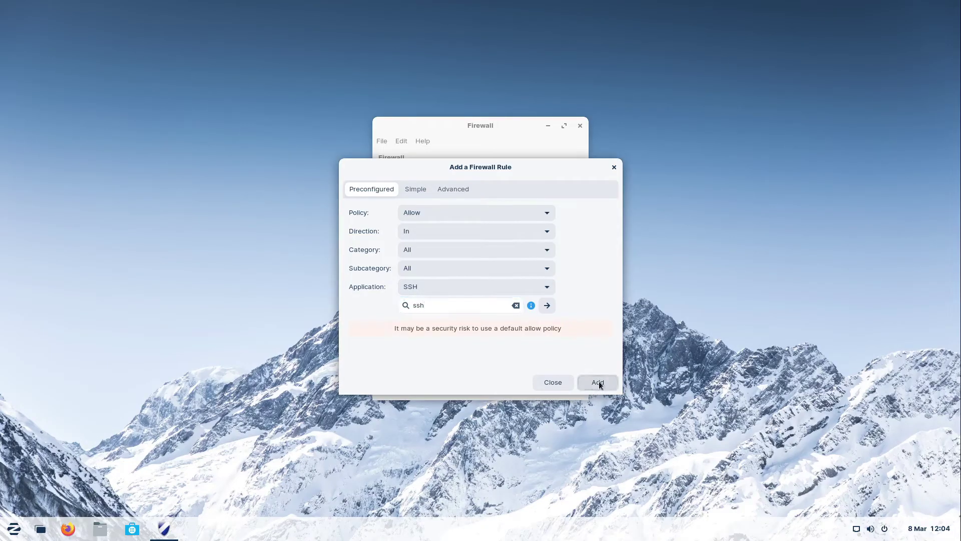
left_click(553, 383)
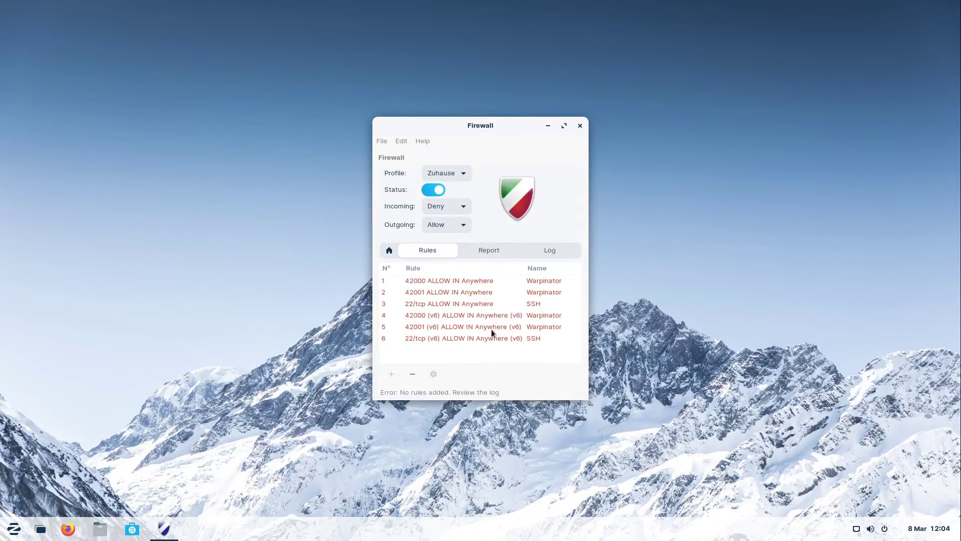
Select the IPv4 and IPv6 22/tcp SSH rules, then close the firewall.
left_click(418, 305)
left_click(476, 340, "ctrl")
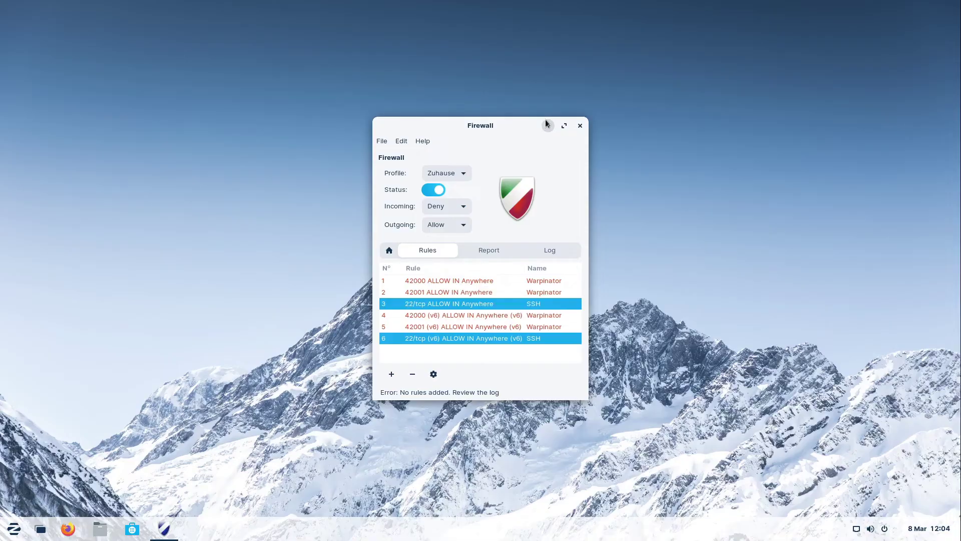
left_click(584, 126)
Switch to the Mint VM and close Warpinator.
key("super")
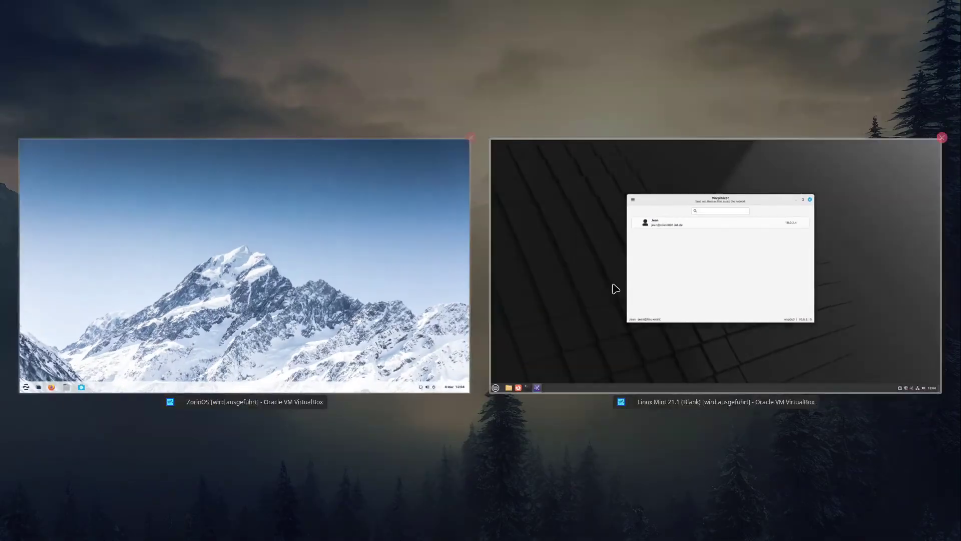
left_click(611, 285)
left_click(682, 129)
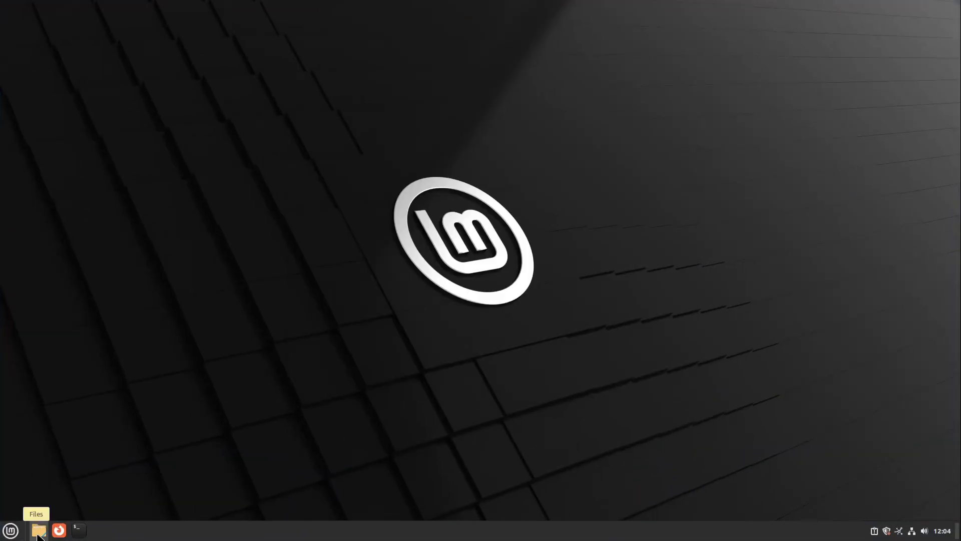
Open a maximized Files window and choose File > Connect to Server.
left_click(38, 530)
double_click(232, 83)
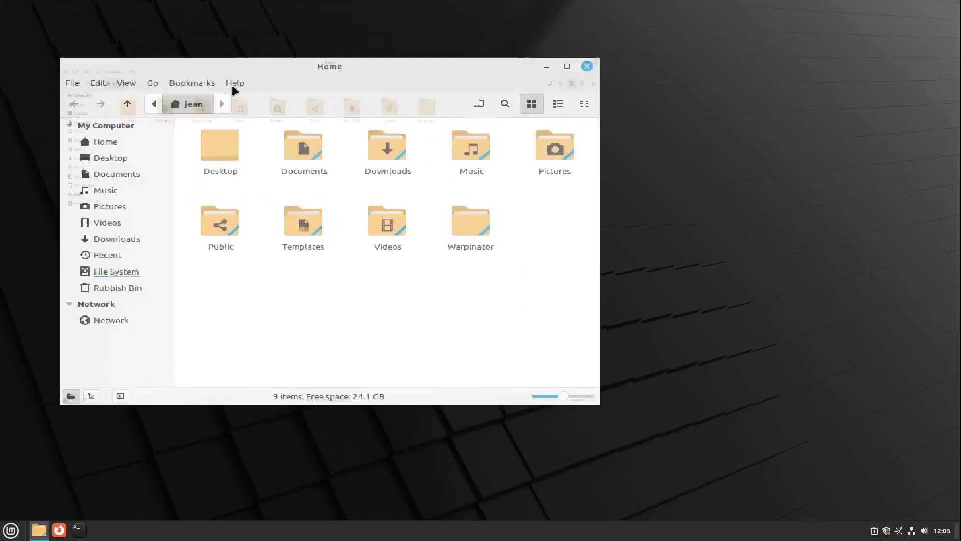
left_click(10, 21)
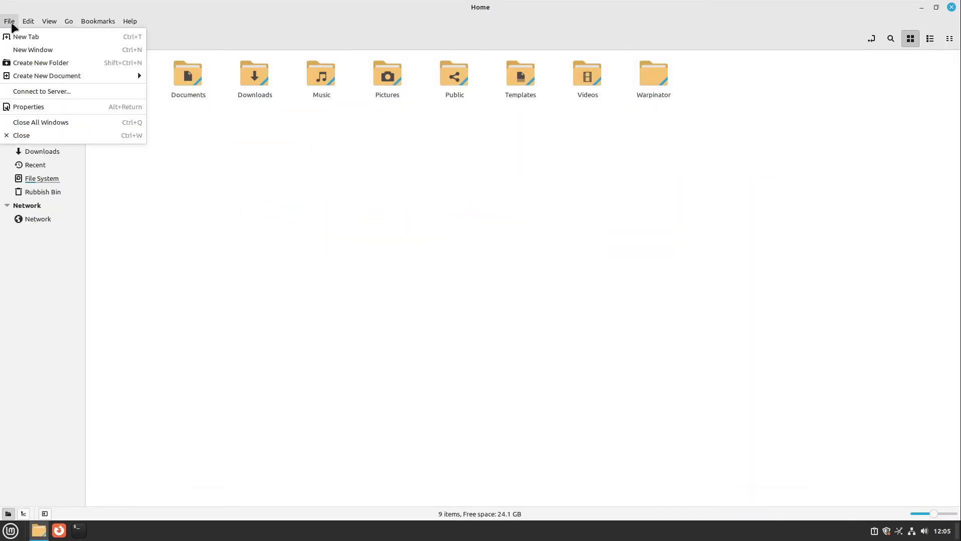
left_click(37, 92)
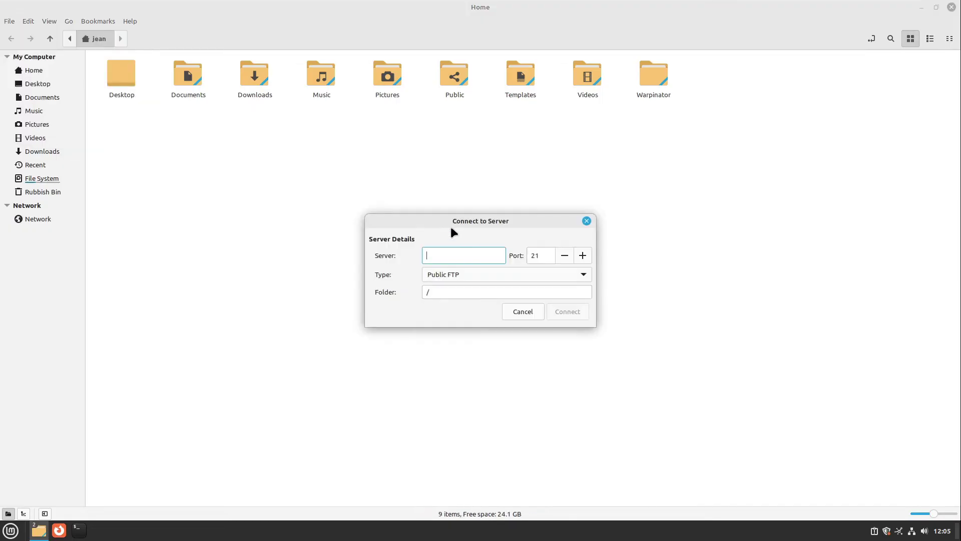
Connect Nemo over SSH to server 10.0.2.4 with the user's login, accepting the unverified host.
left_click(473, 277)
left_click(469, 249)
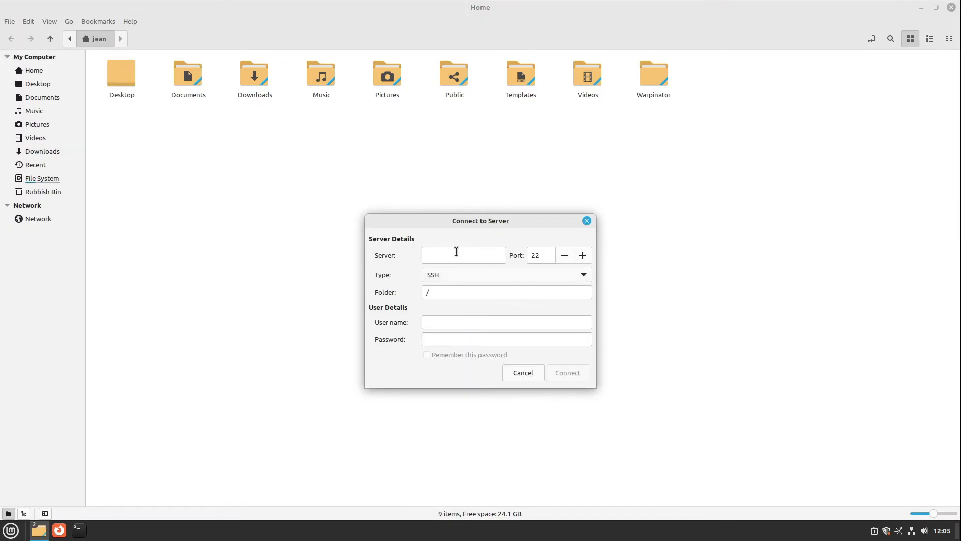
left_click(456, 254)
type("10.0.2.3")
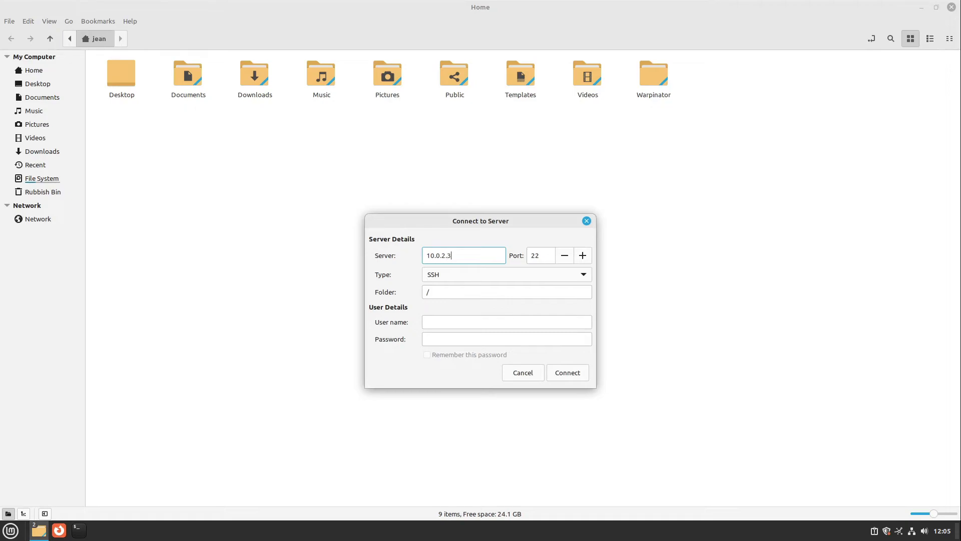
key("BackSpace")
type("4")
key("Tab")
key("Tab")
key("Tab")
key("Tab")
type("jean")
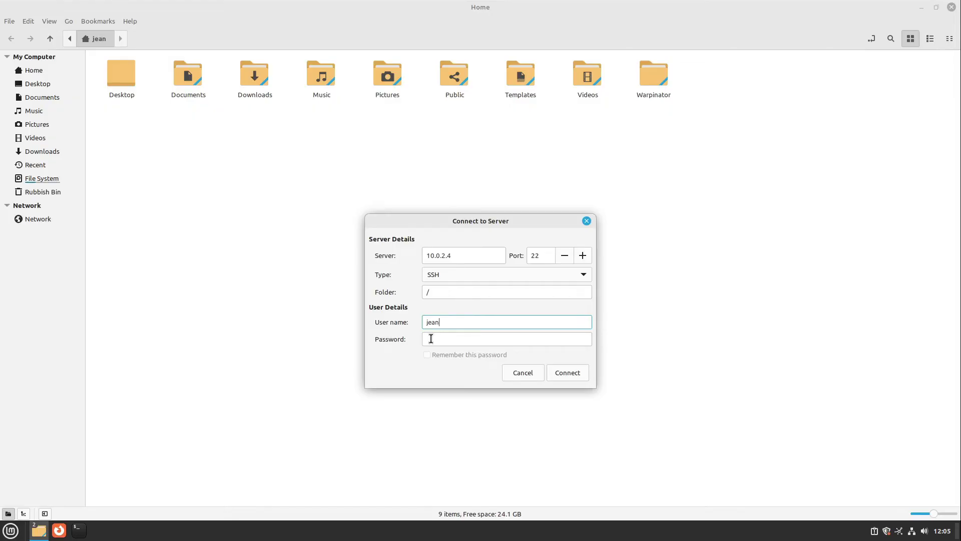
left_click(431, 338)
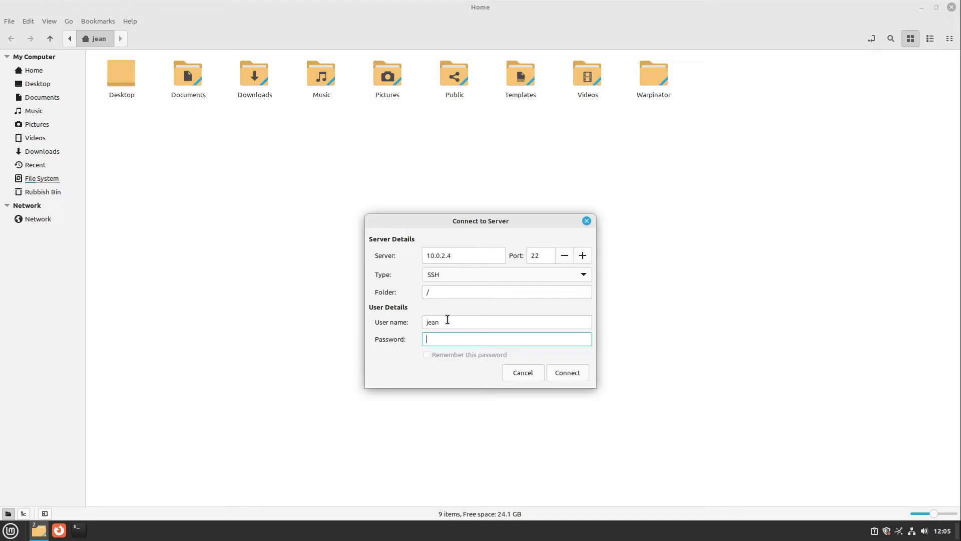
type("********")
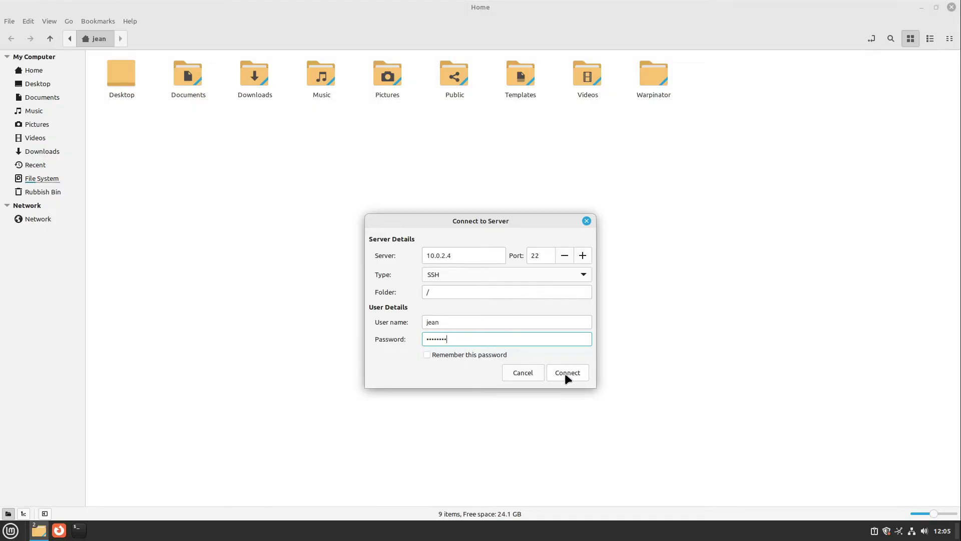
left_click(566, 373)
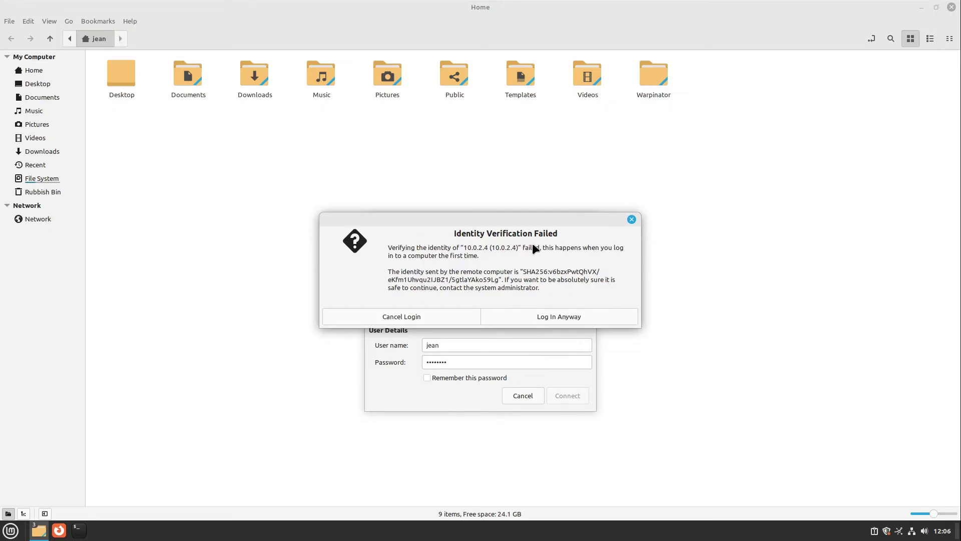
left_click(556, 320)
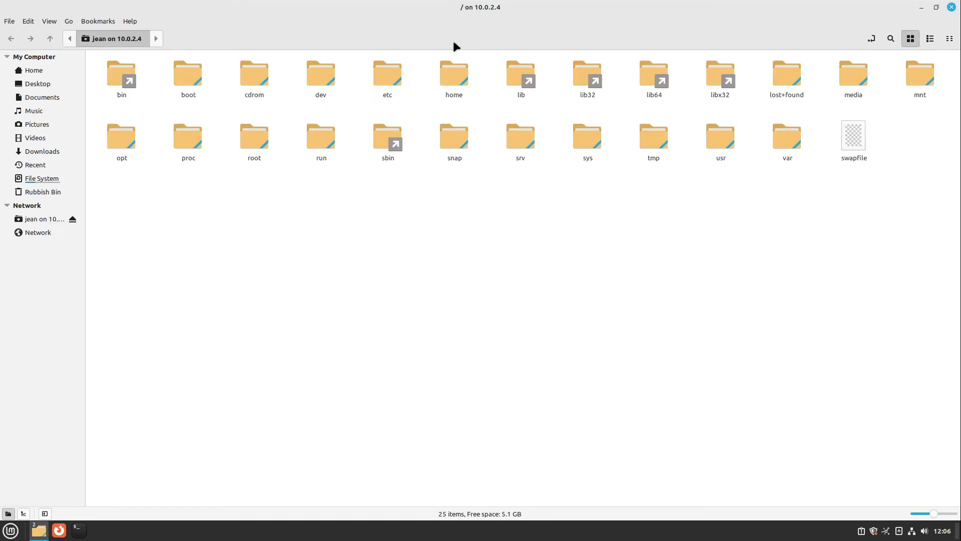
Browse the remote home, the user folder, then Downloads.
double_click(456, 80)
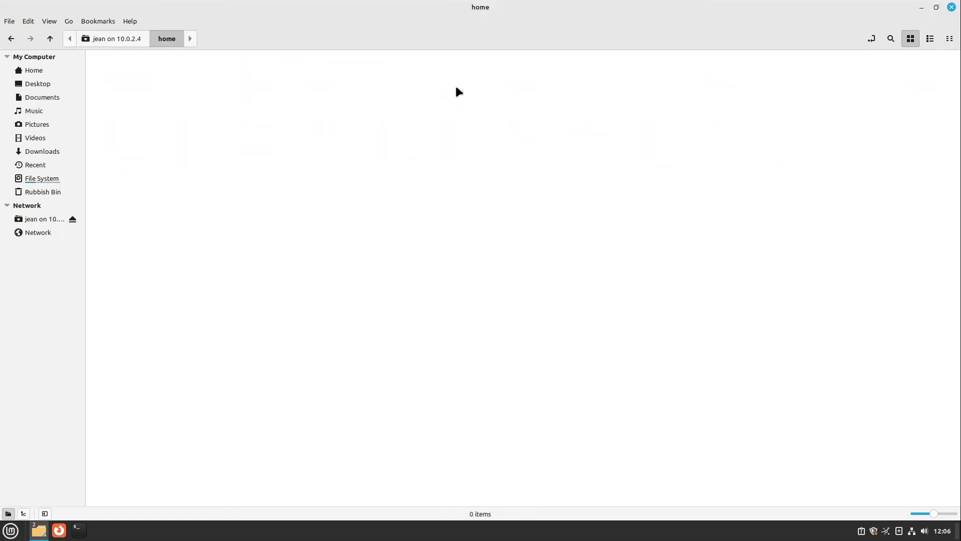
double_click(109, 78)
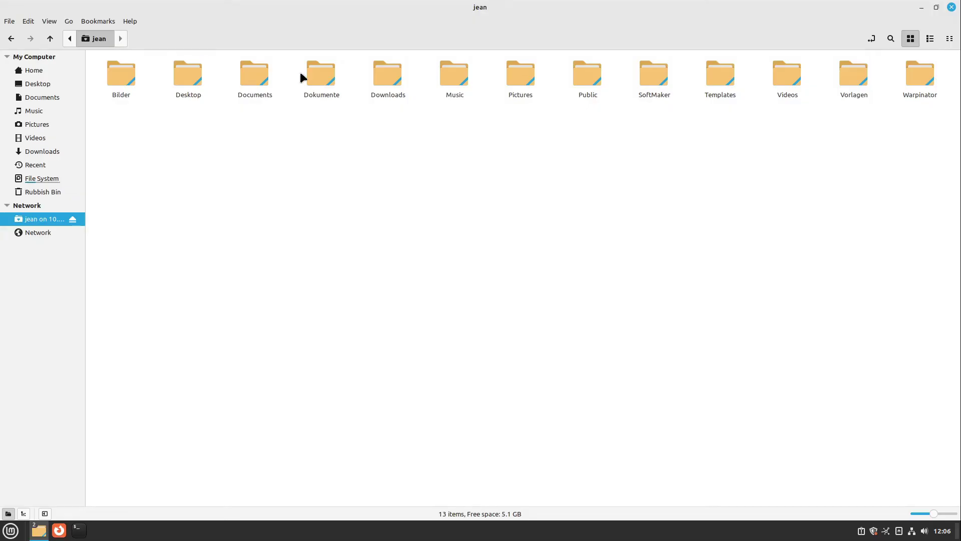
double_click(383, 73)
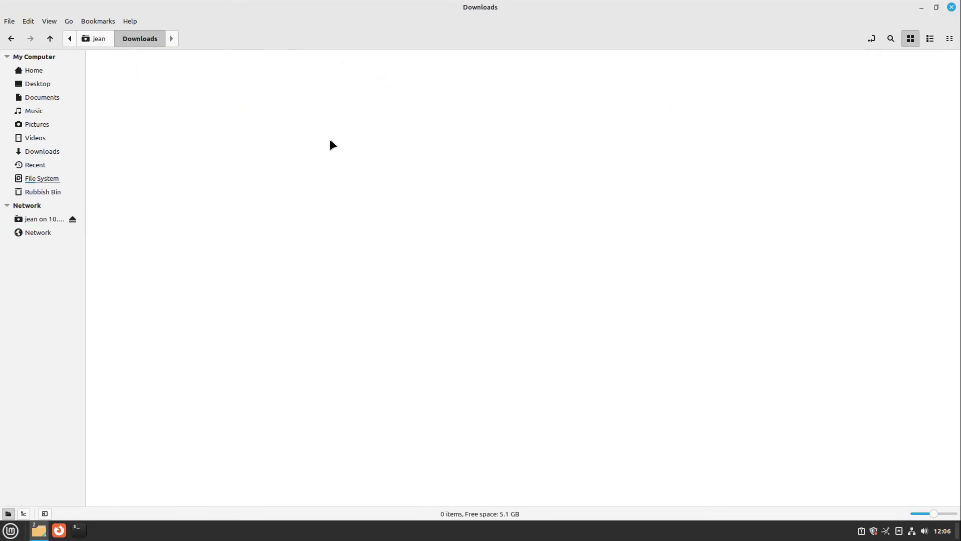
Create an empty document named test123.txt in the remote Downloads folder.
right_click(257, 135)
mouse_move(286, 155)
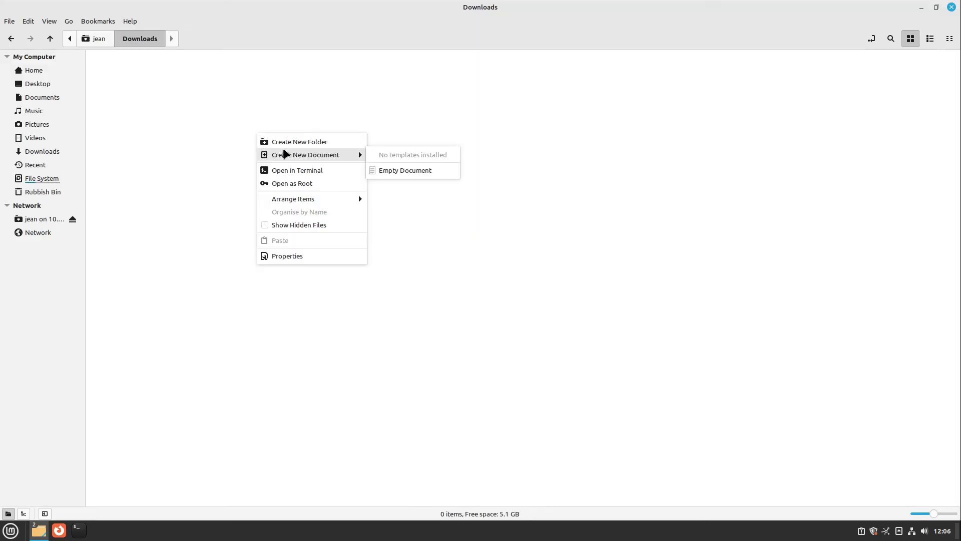
left_click(409, 170)
type("test")
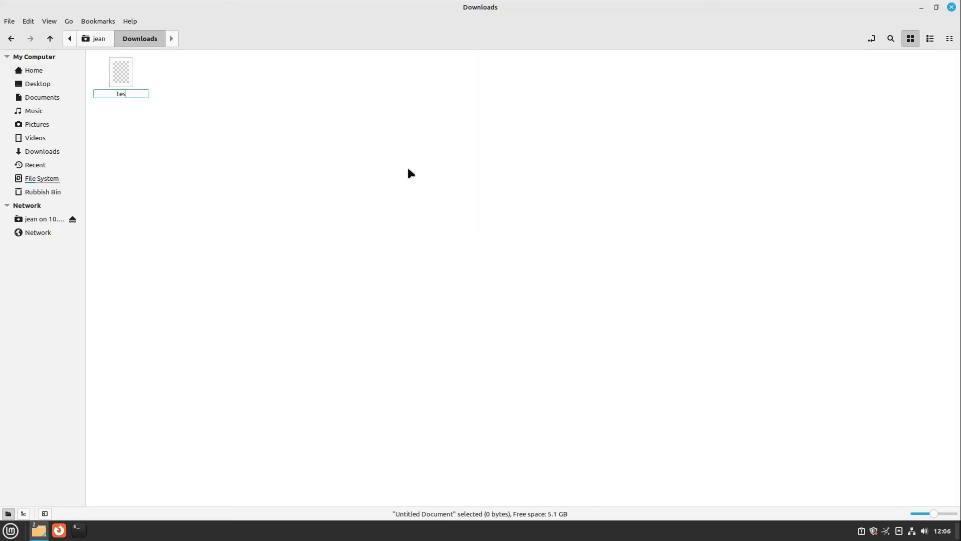
type("123.txt")
key("Return")
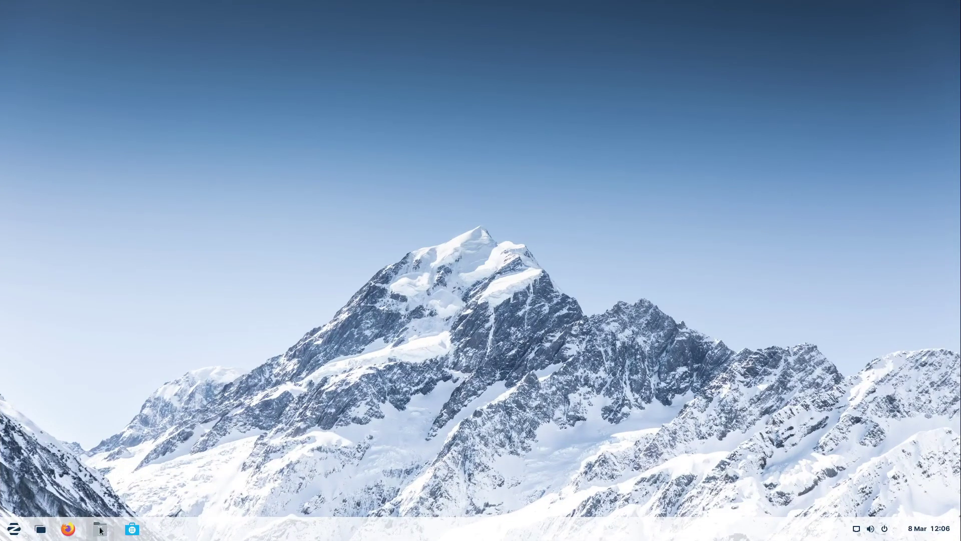
left_click(99, 528)
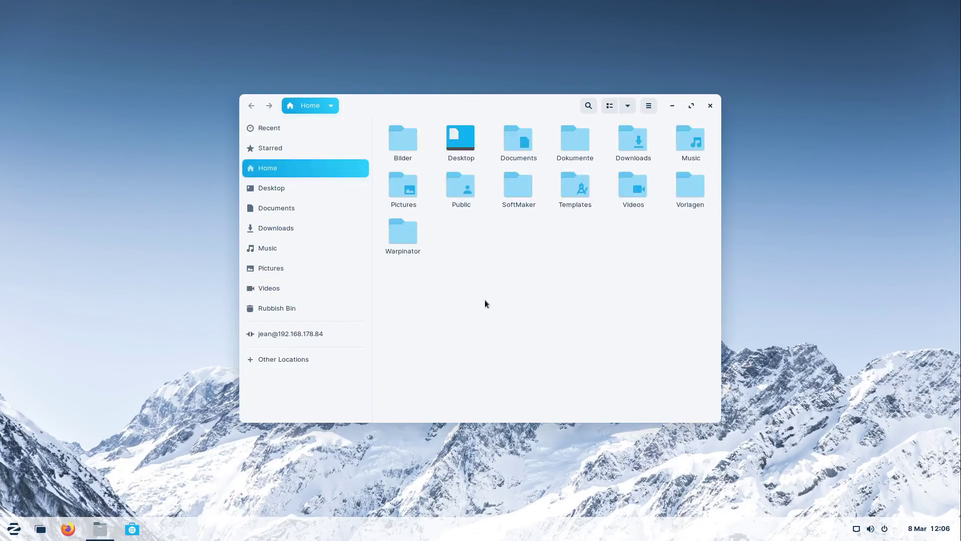
Open the Zorin Downloads folder and select test123.txt to confirm it arrived.
left_click(520, 145)
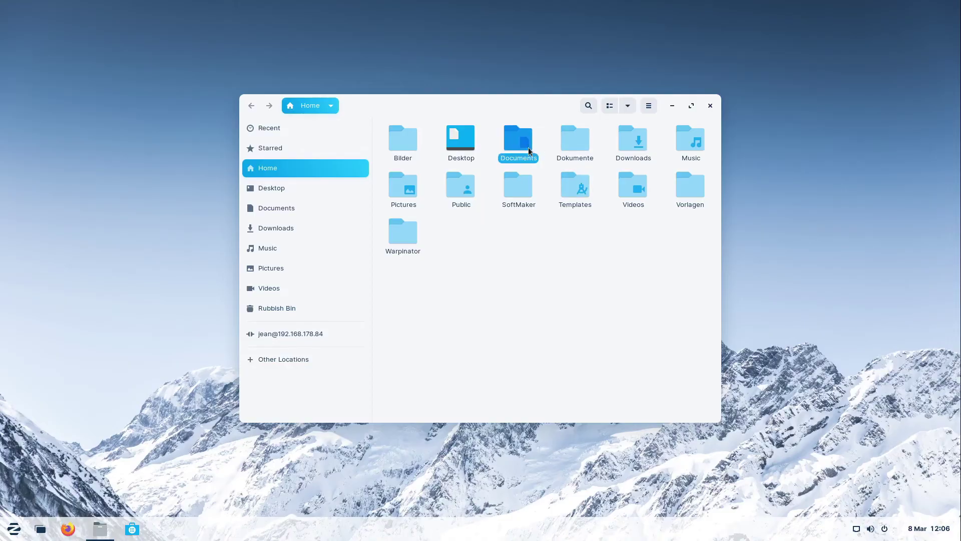
double_click(635, 146)
left_click(428, 166)
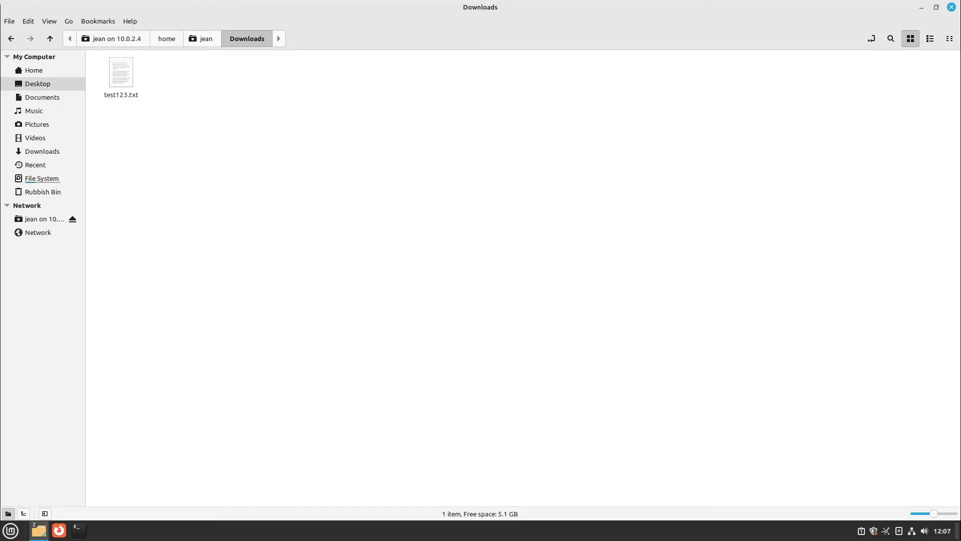
key("super")
left_click(596, 280)
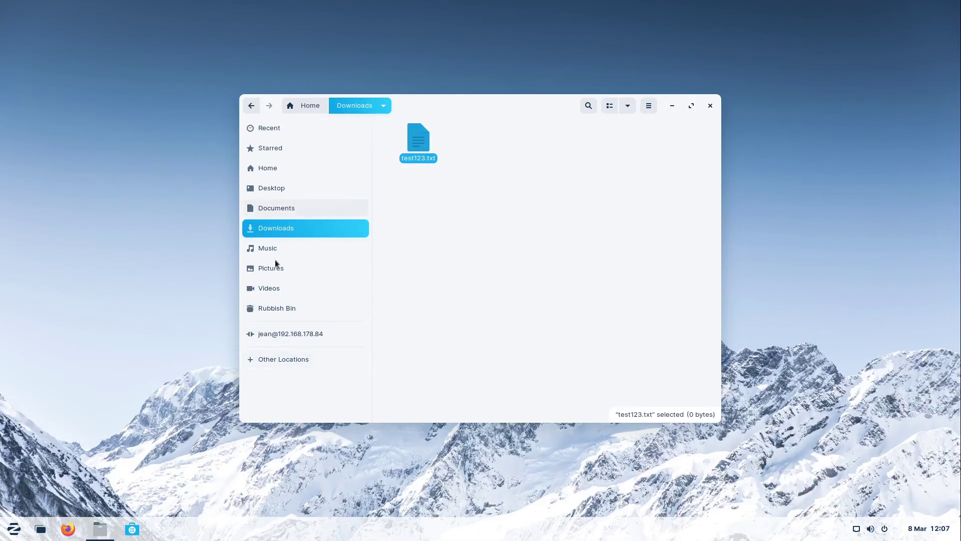
Try connecting to ssh://10.0.4.15 from Other Locations, then close Files.
left_click(281, 360)
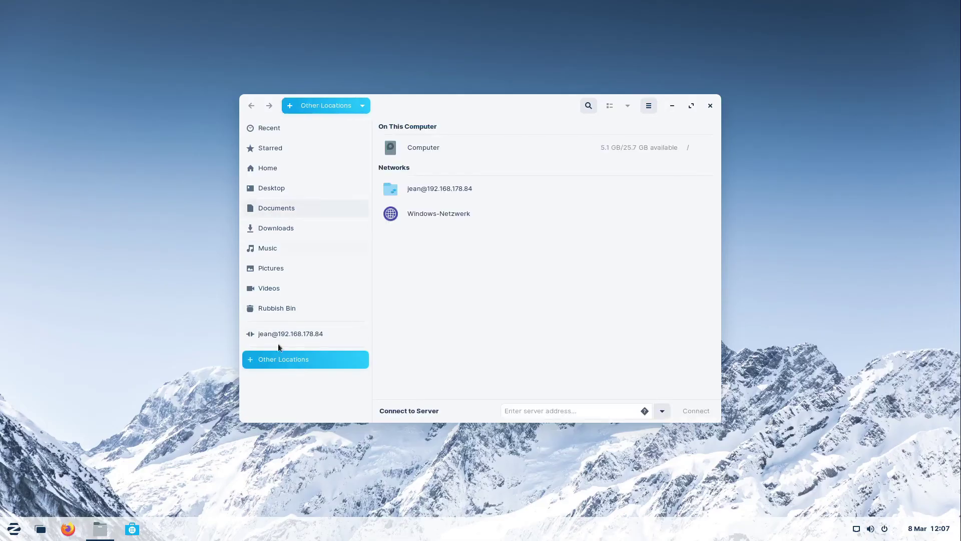
left_click(537, 411)
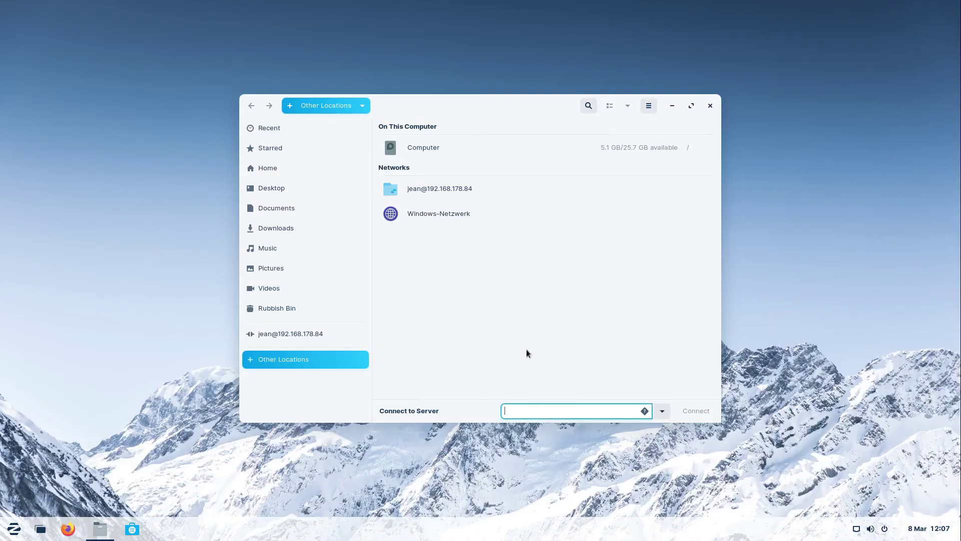
type("ssh:")
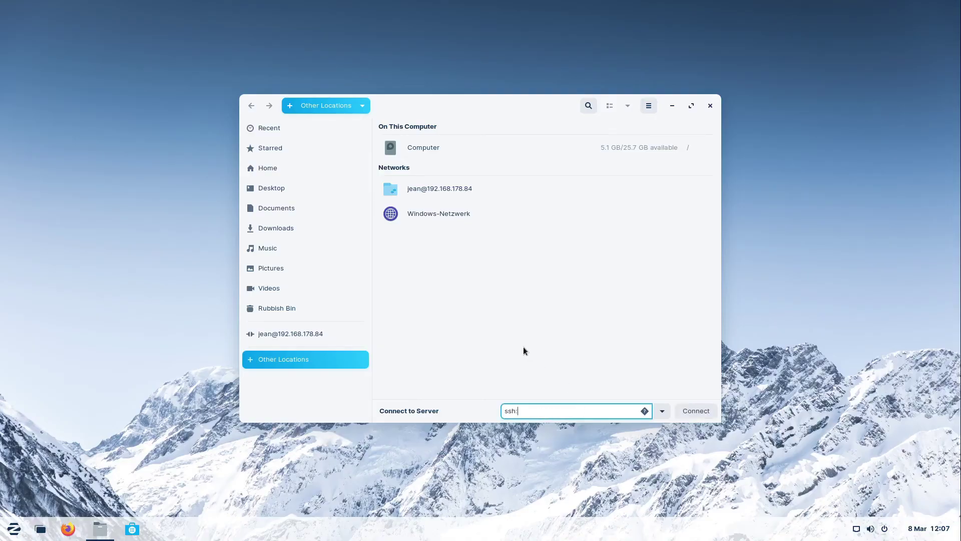
type("//")
type("10.0.4.15")
left_click(685, 413)
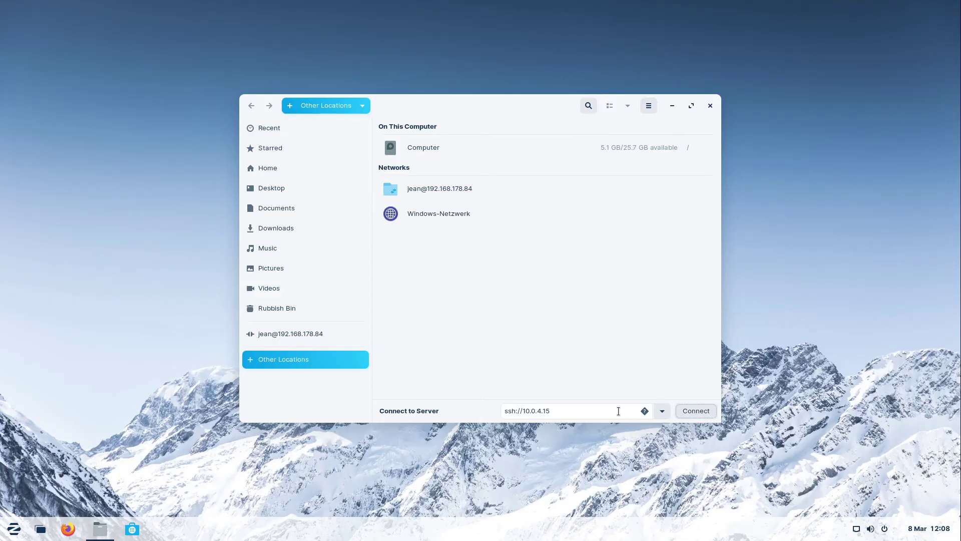
left_click(711, 107)
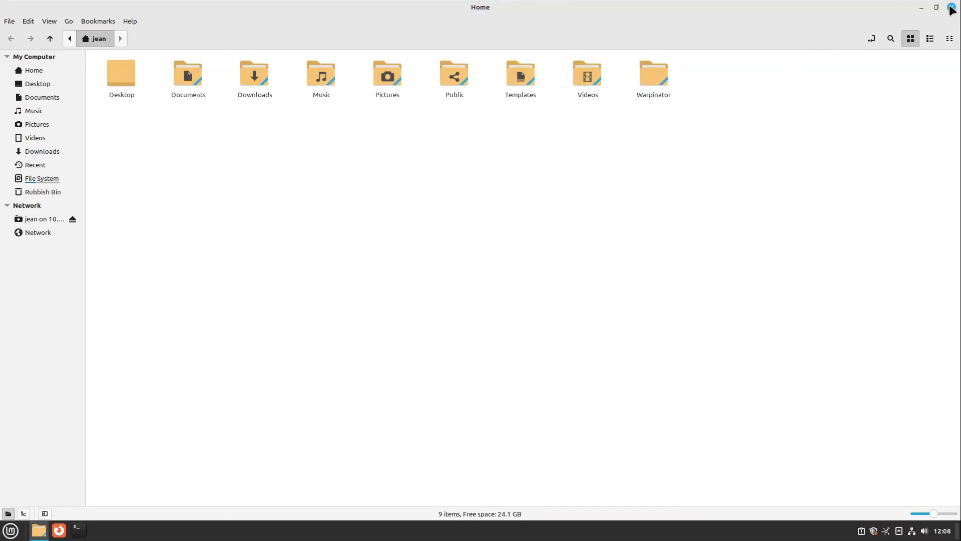
Close the Mint file manager and load sftp://10.0.2.4 in Firefox, dismissing the privacy tab.
left_click(952, 8)
left_click(58, 530)
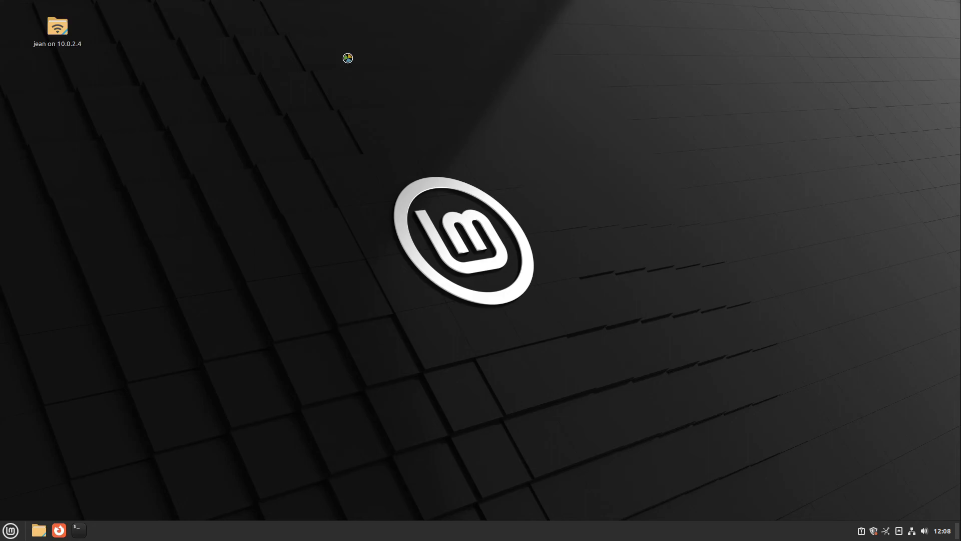
left_click(353, 58)
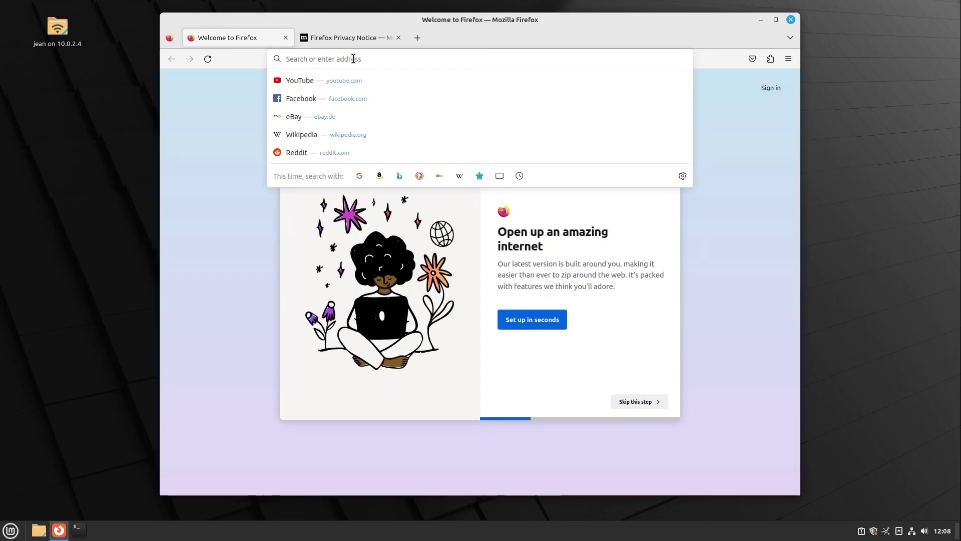
type("sftp")
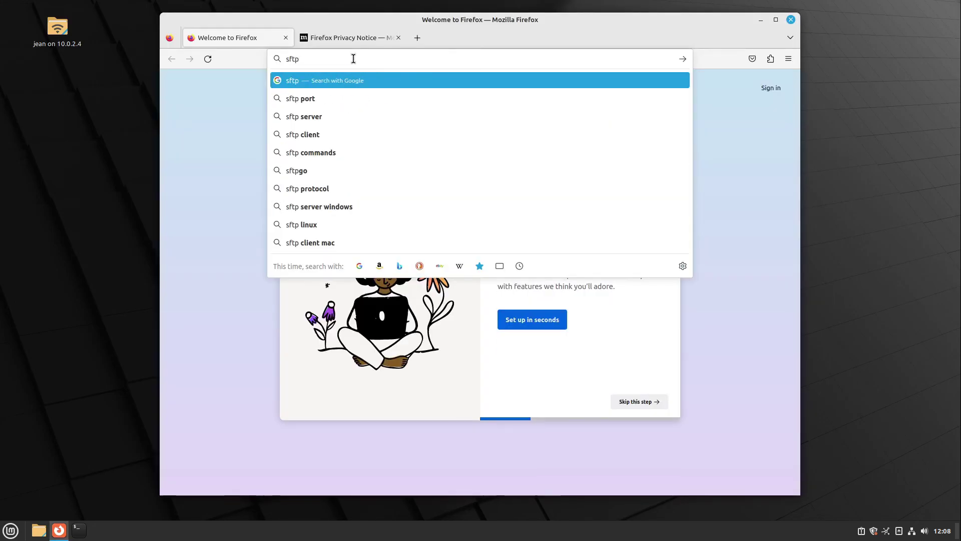
type("://")
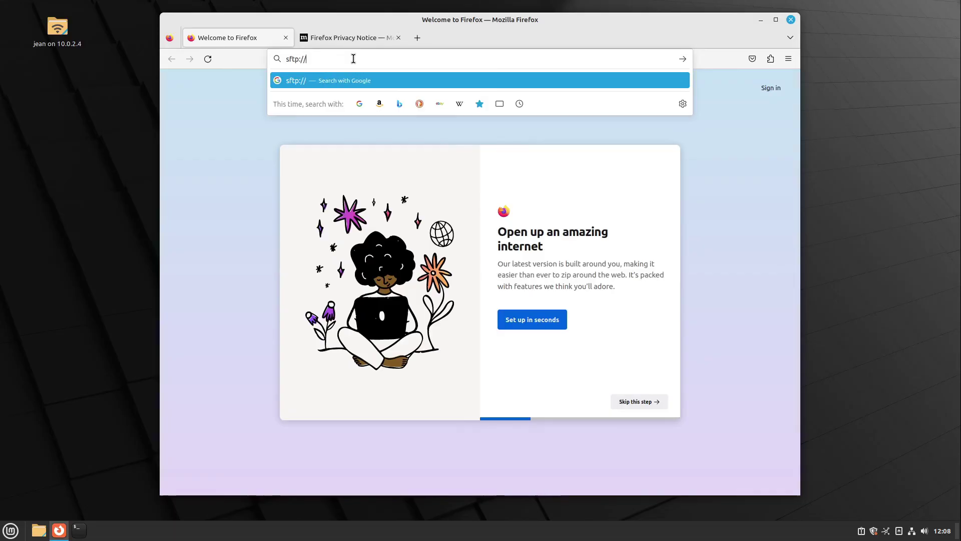
type("10.0.4")
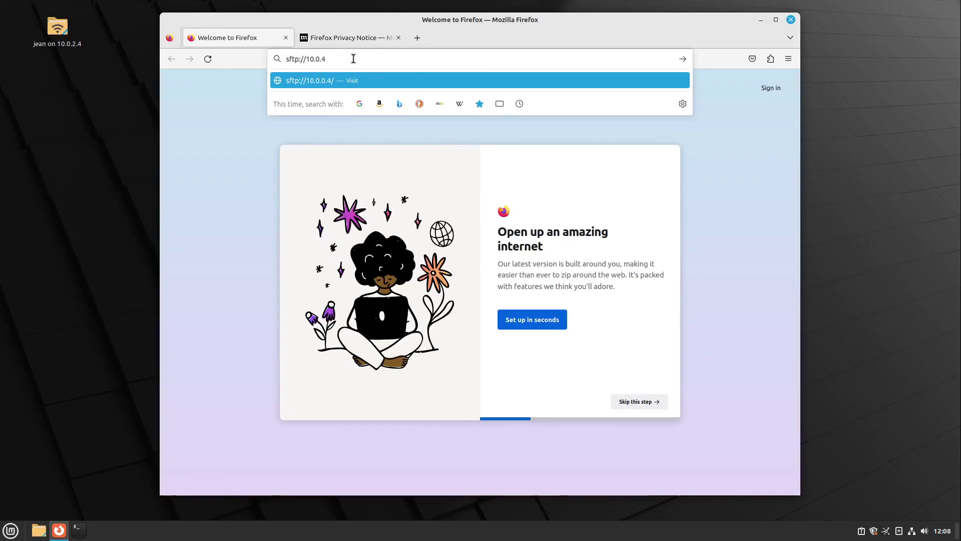
key("BackSpace")
type("2.4")
key("Return")
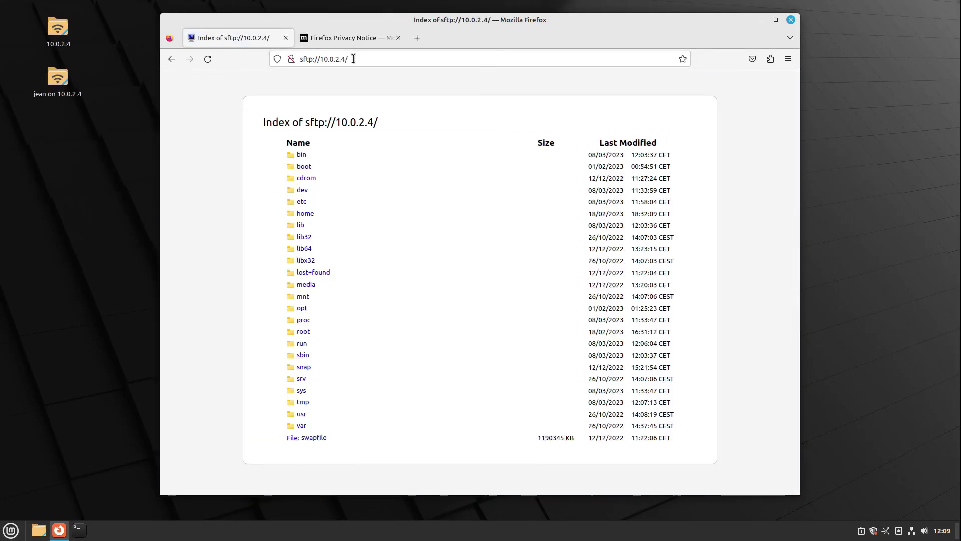
middle_click(363, 39)
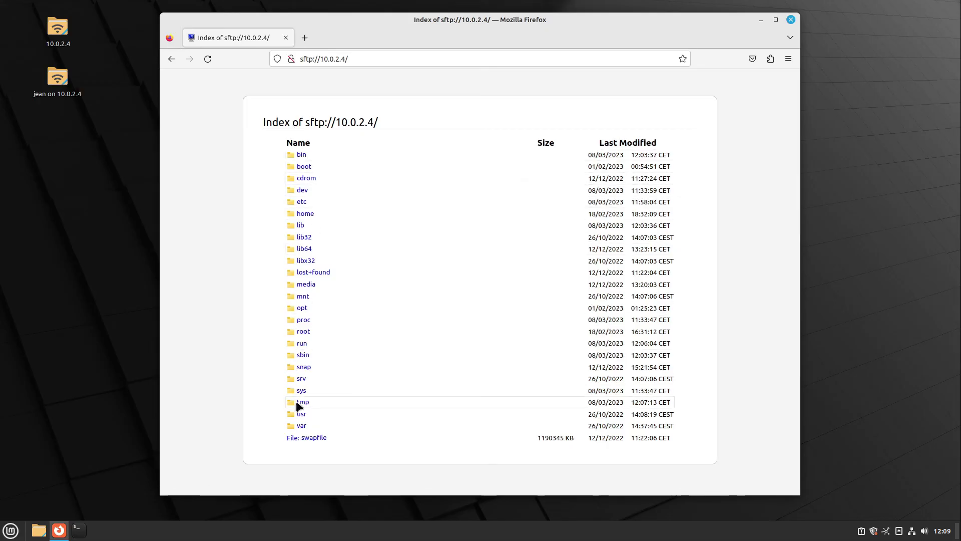
Browse the remote user's Documents and Downloads folders over SFTP, then close Firefox.
left_click(307, 214)
left_click(303, 172)
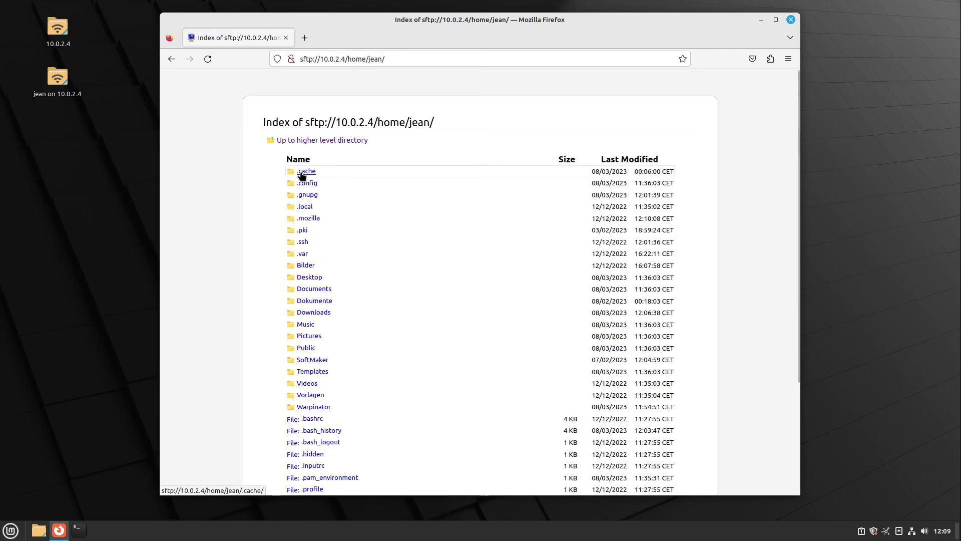
left_click(329, 294)
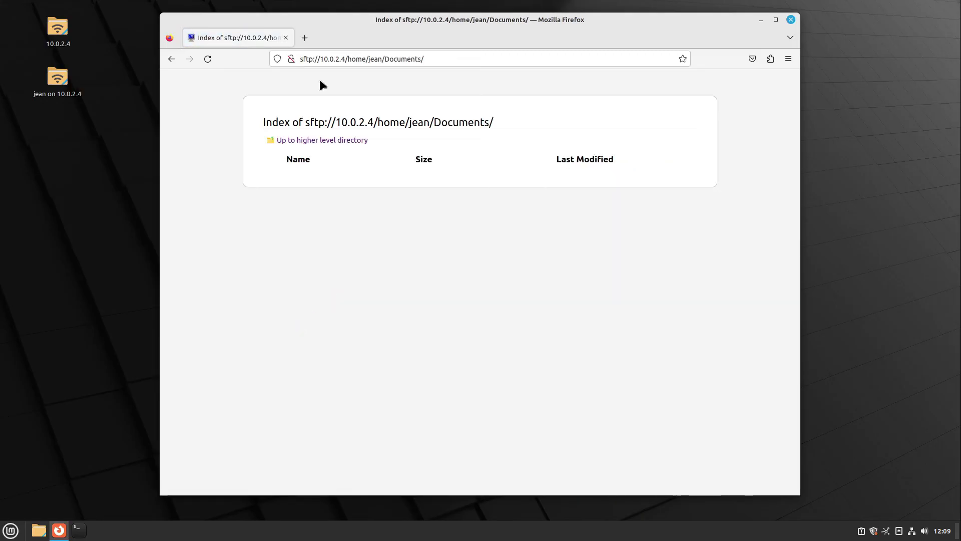
key("alt+Left")
left_click(318, 312)
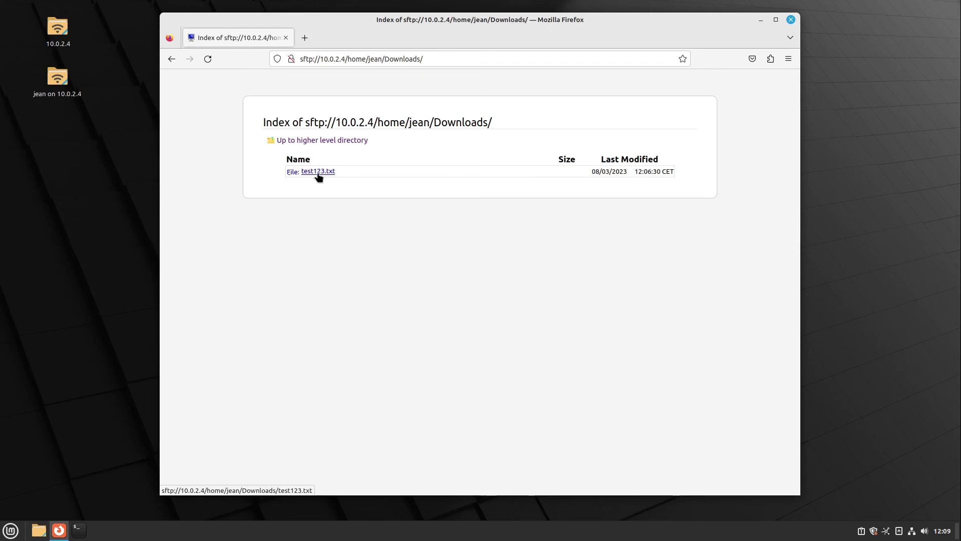
left_click(171, 60)
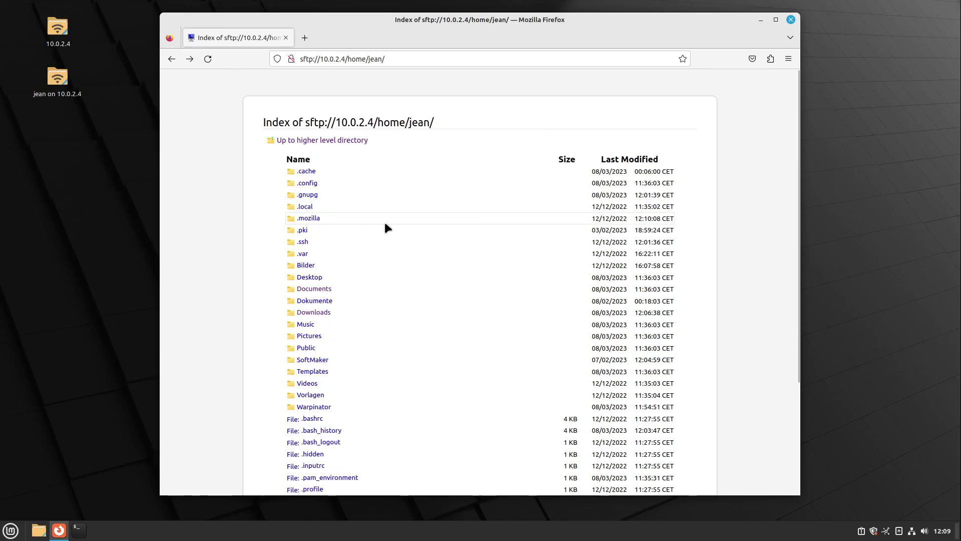
key("alt+F4")
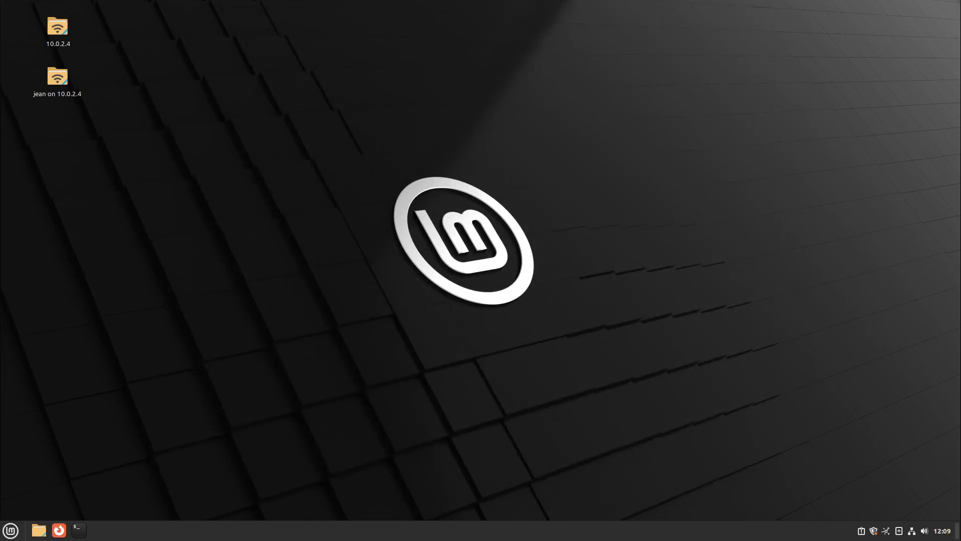
key("super")
In a maximized Terminal with enlarged text, SSH into 10.0.2.4 with the user's password.
left_click(713, 276)
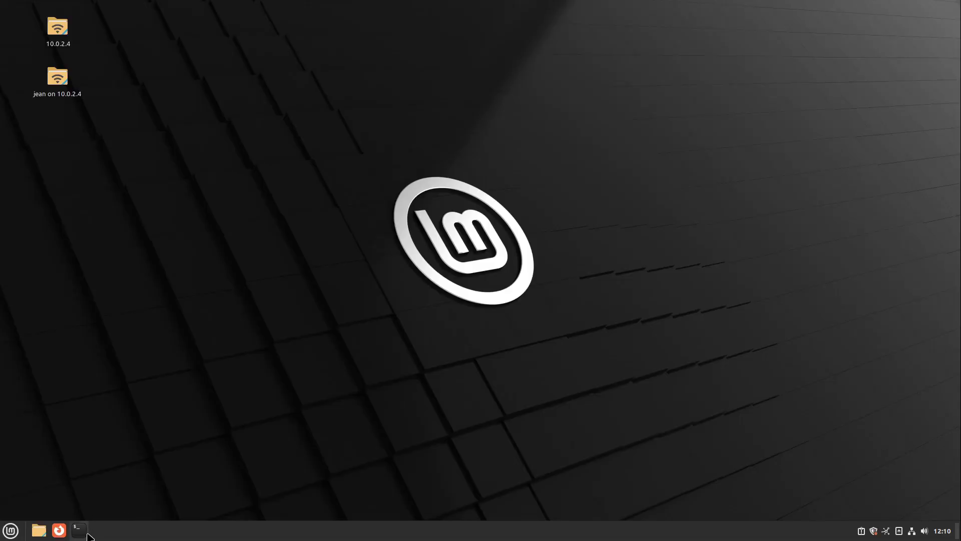
left_click(79, 529)
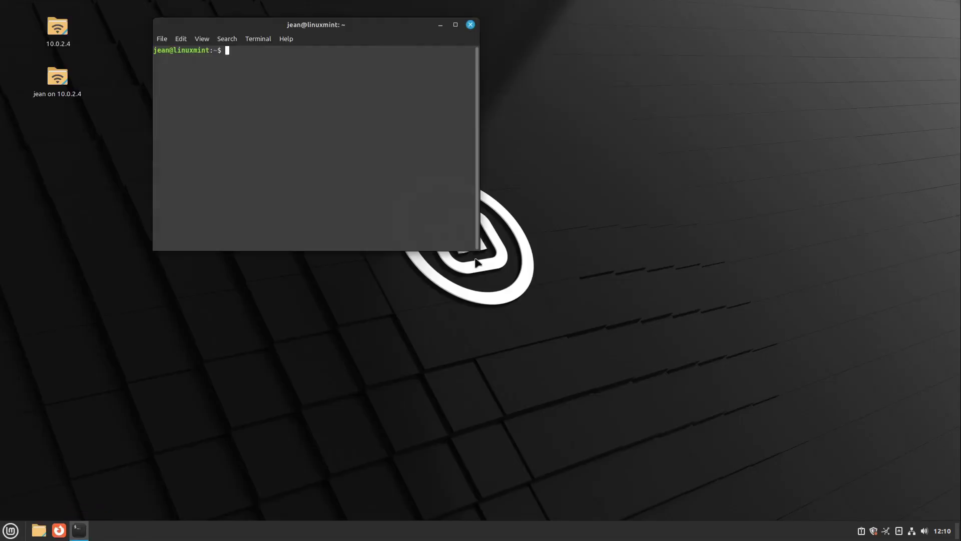
double_click(374, 28)
key("ctrl+plus")
key("ctrl+plus")
key("ctrl+plus")
key("ctrl+plus")
key("ctrl+plus")
type("ss")
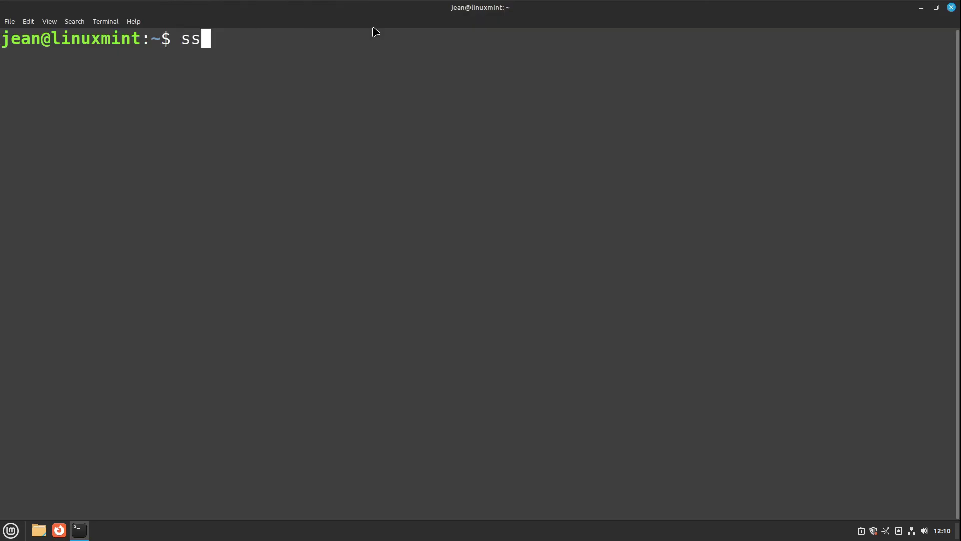
type("h jean")
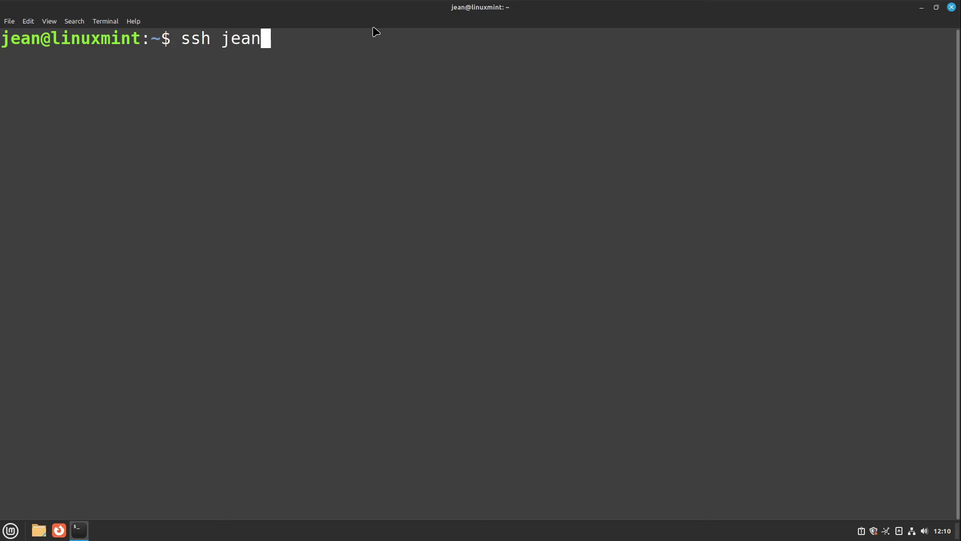
type("@10.0.2.4")
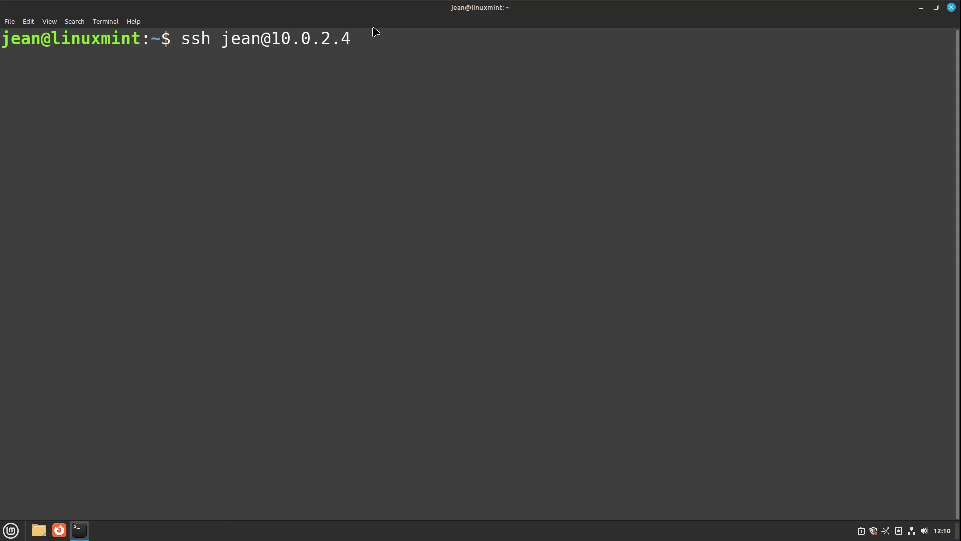
key("Return")
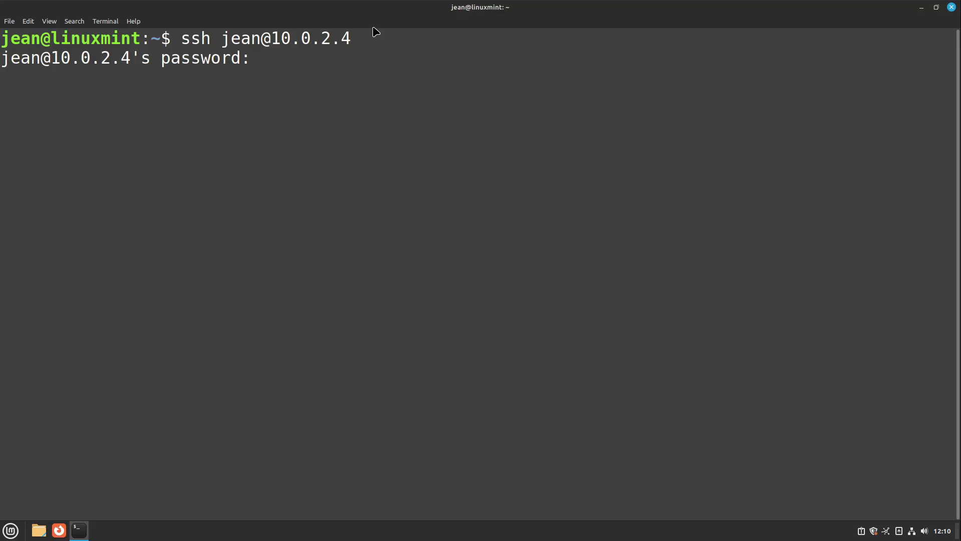
key("Return")
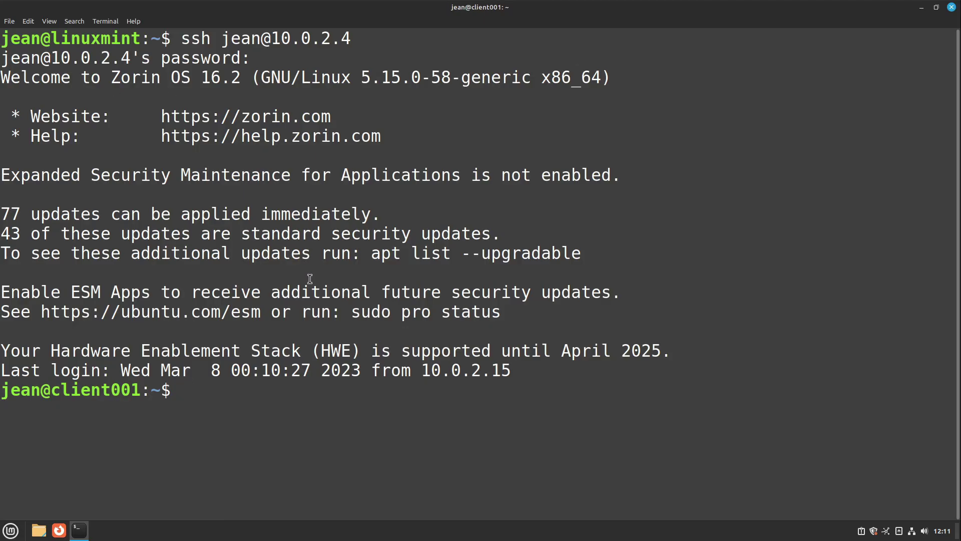
Clear the mistyped 'sudo apt install' command and move the Zorin VM window aside.
type("sudo apt install")
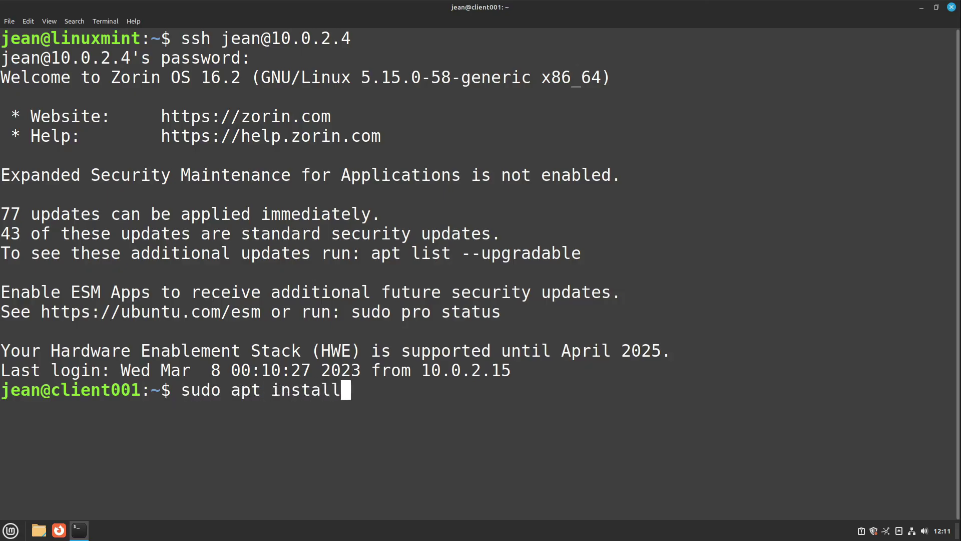
key("BackSpace")
key("BackSpace")
key("BackSpace")
key("BackSpace")
key("BackSpace")
key("BackSpace")
key("BackSpace")
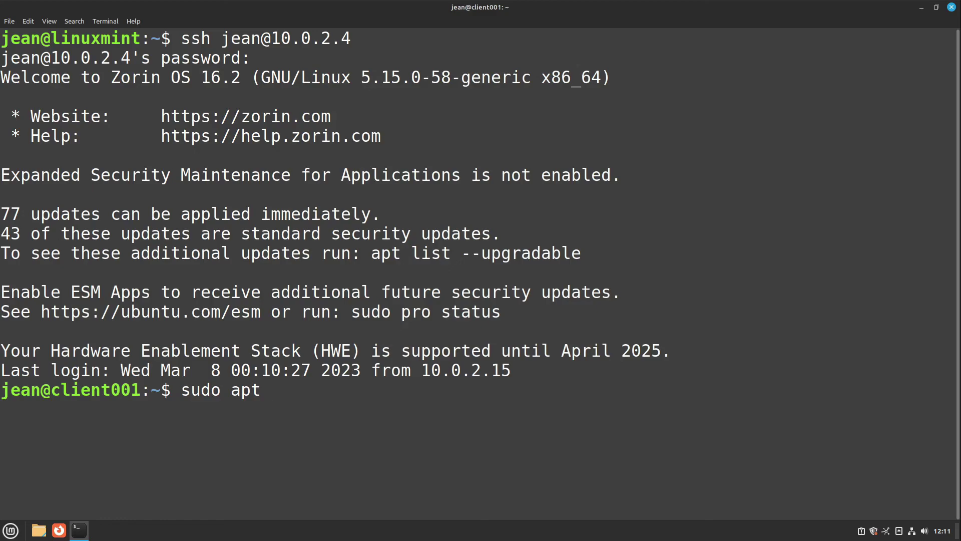
key("BackSpace")
key("BackSpace")
key("BackSpace")
key("BackSpace")
key("BackSpace")
key("BackSpace")
key("BackSpace")
key("BackSpace")
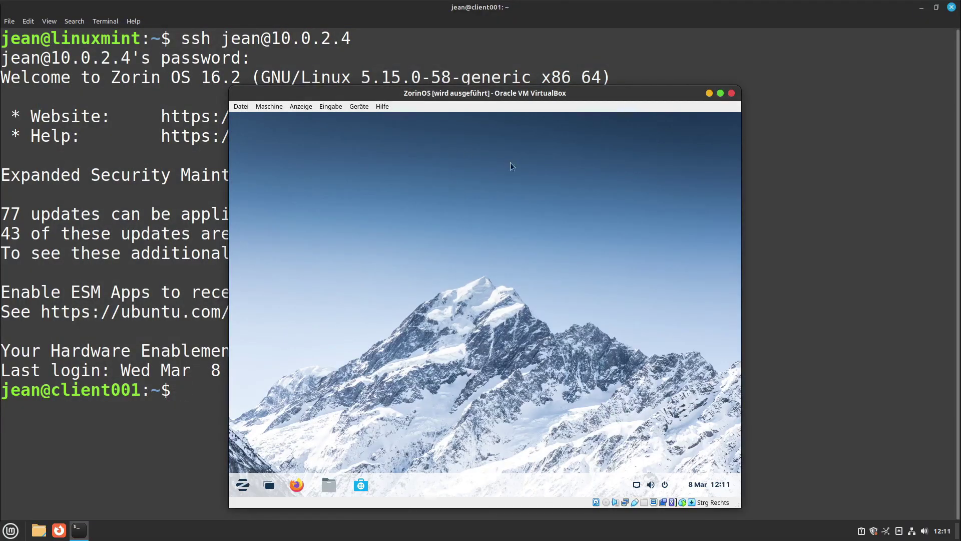
left_click_drag(394, 92, 574, 134)
left_click(250, 383)
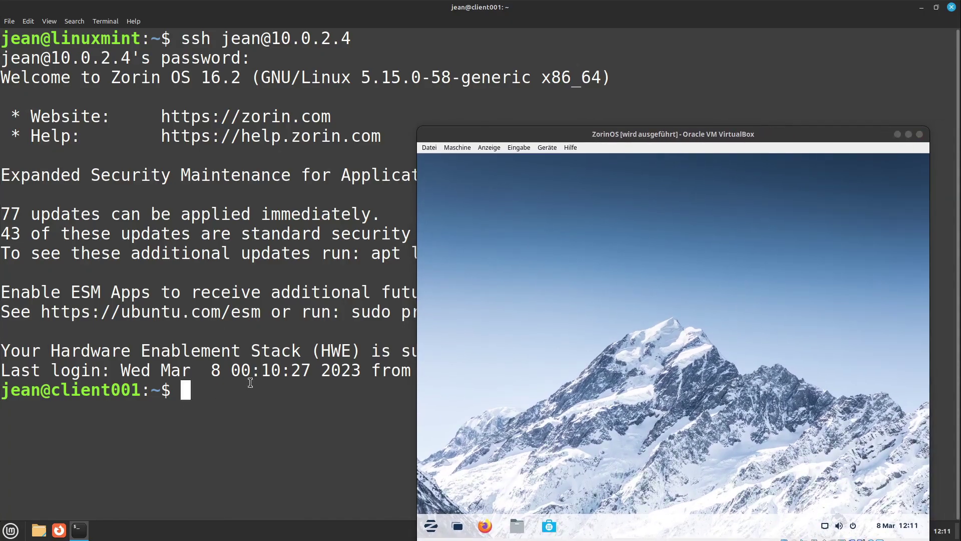
Shut down the Zorin machine with 'sudo shutdown now', then exit the terminal.
type("sudo ")
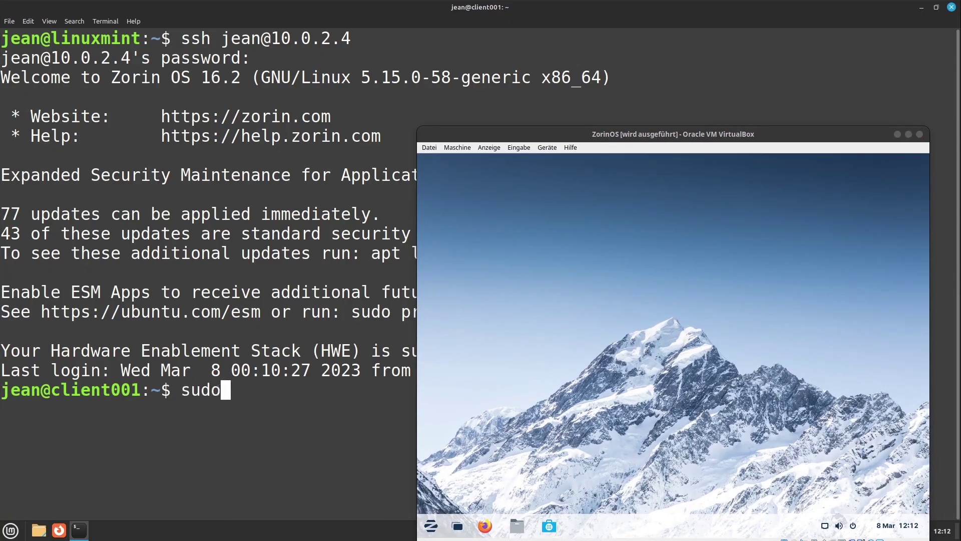
type("shutd")
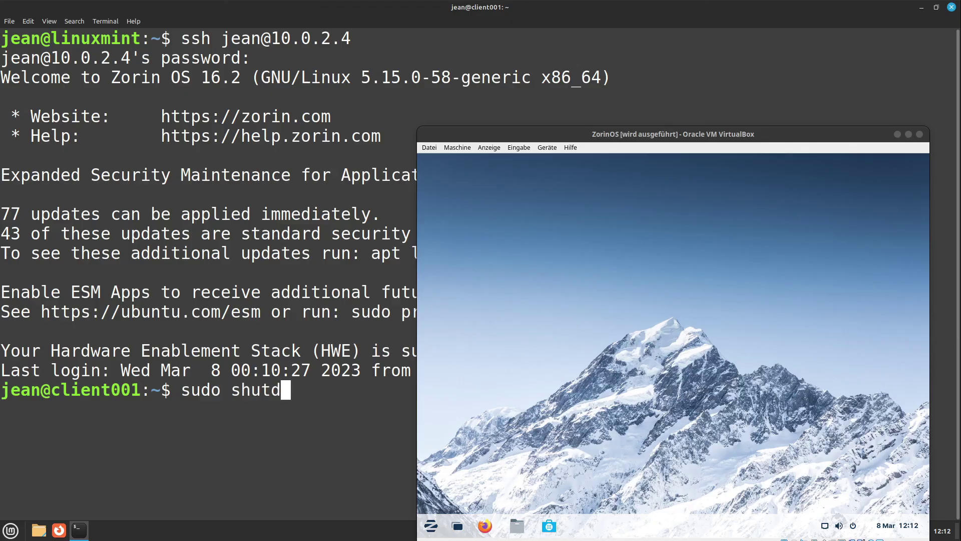
type("own now")
key("Return")
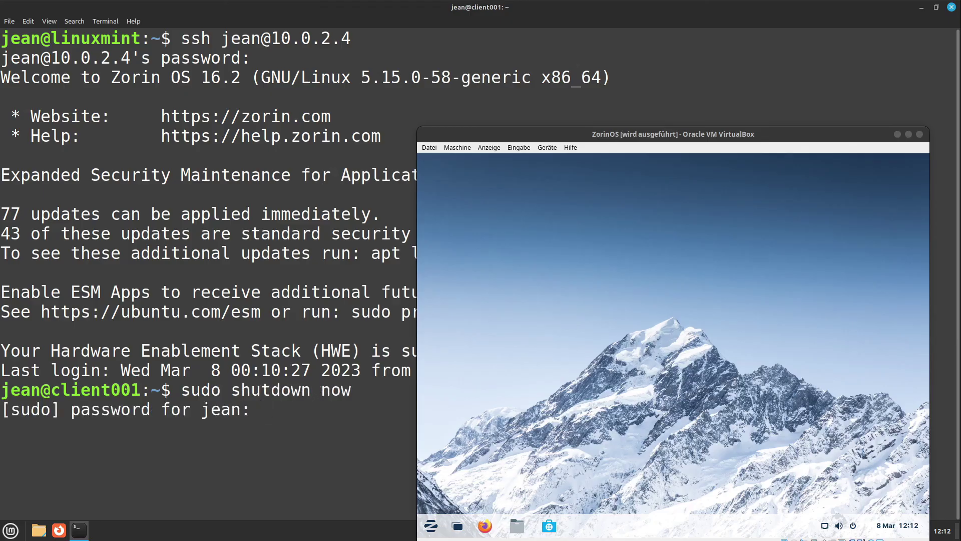
type("********")
key("Return")
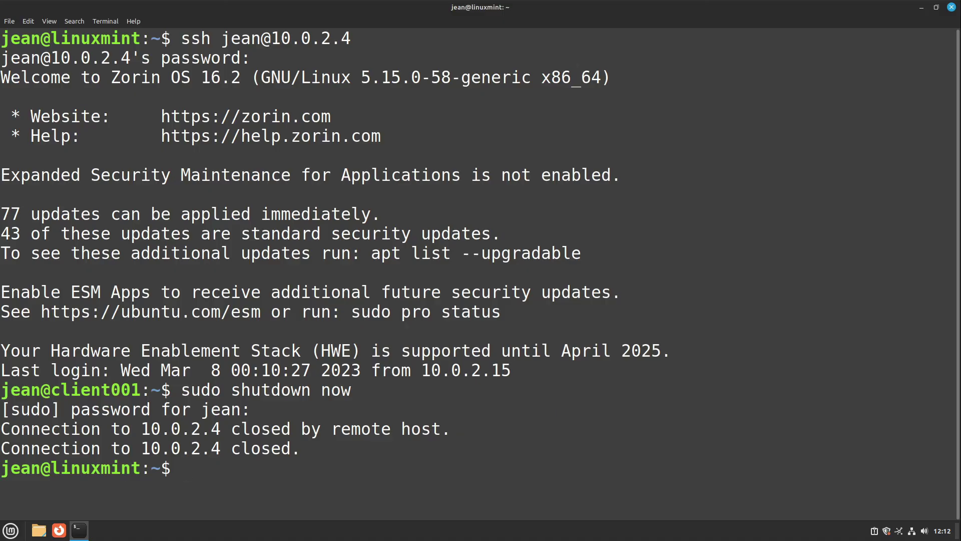
type("exit")
key("Return")
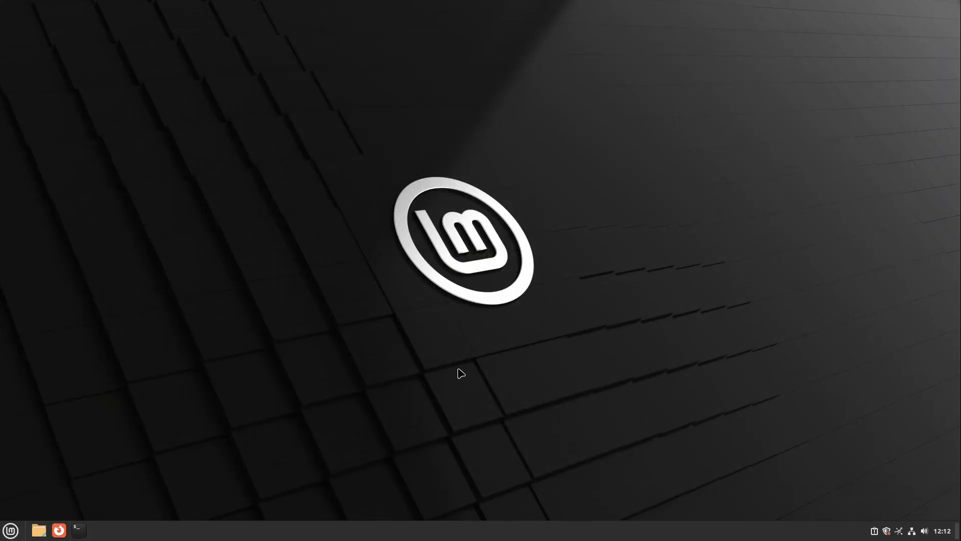